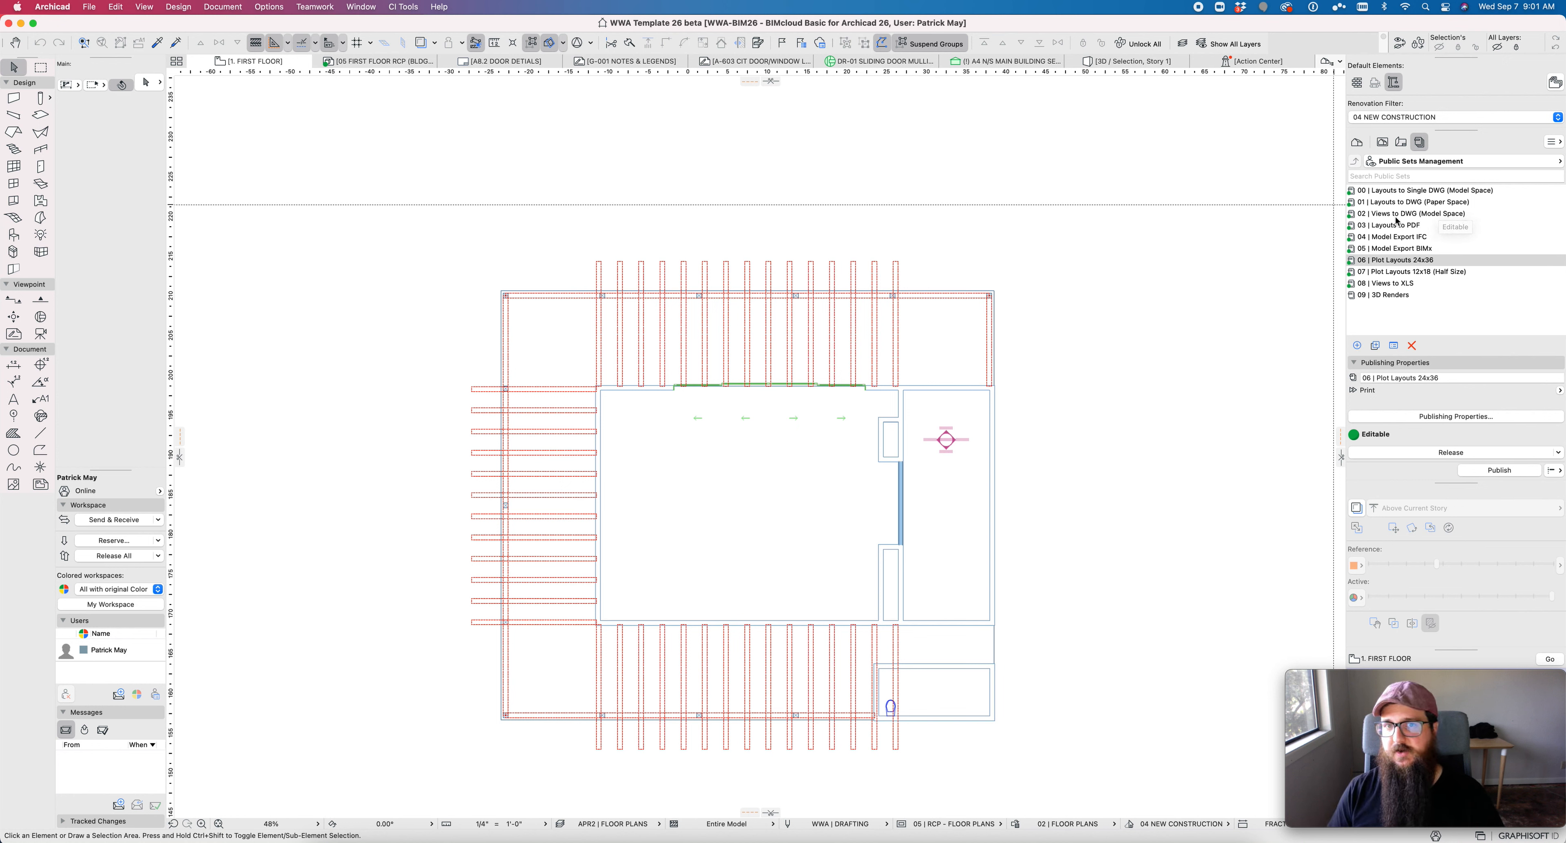
Open the 03 | Layouts to PDF publisher set, and show the publisher sets in the Organizer.
{"action": "left_click", "coordinate": [1408, 227]}
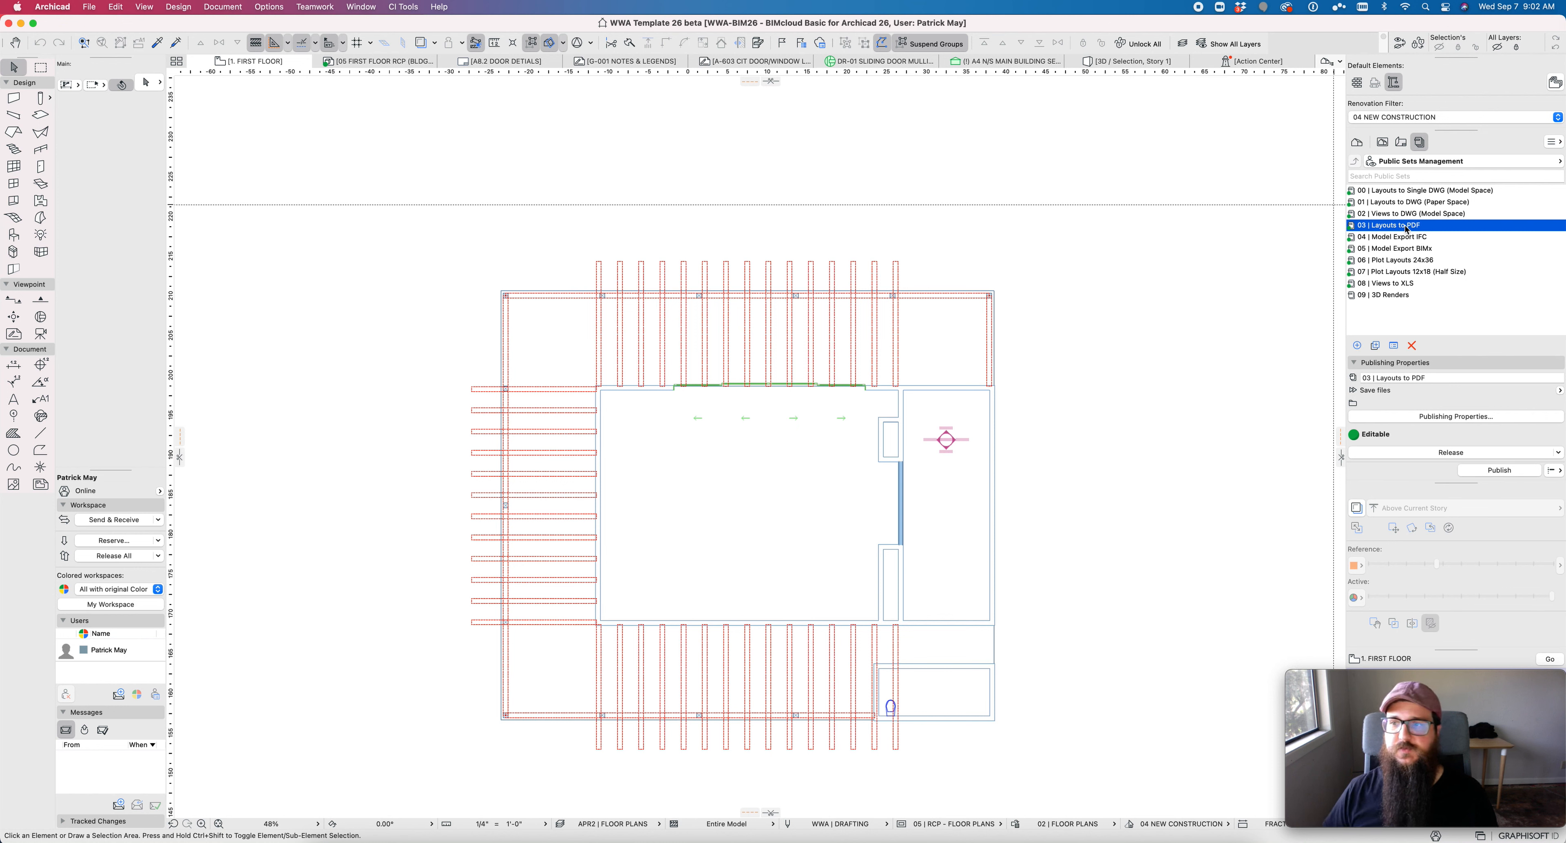
{"action": "double_click", "coordinate": [1407, 226]}
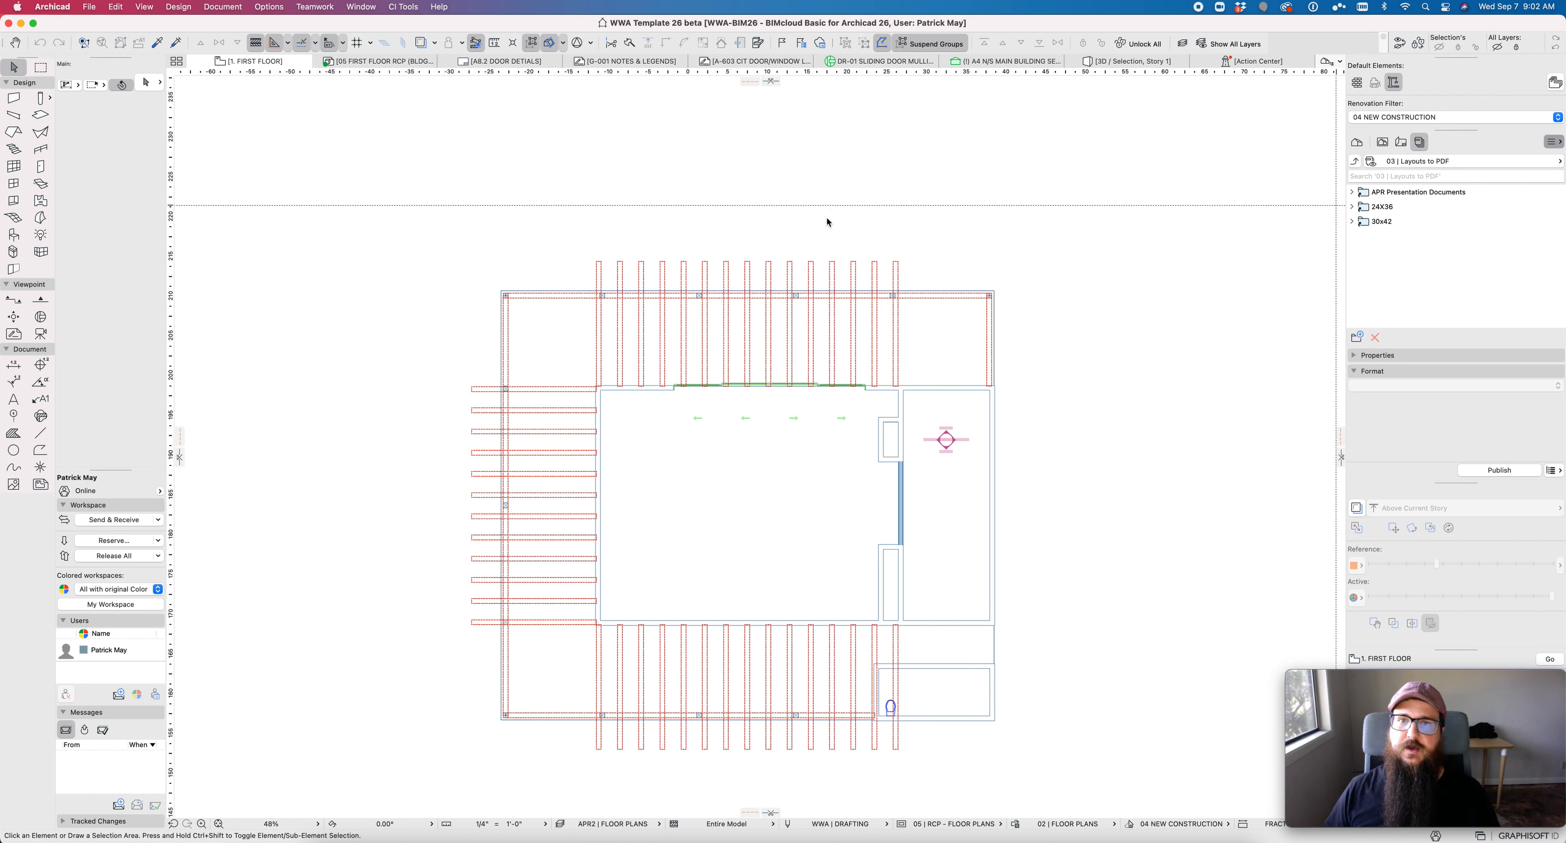
{"action": "left_click_drag", "start_coordinate": [644, 105], "coordinate": [845, 141]}
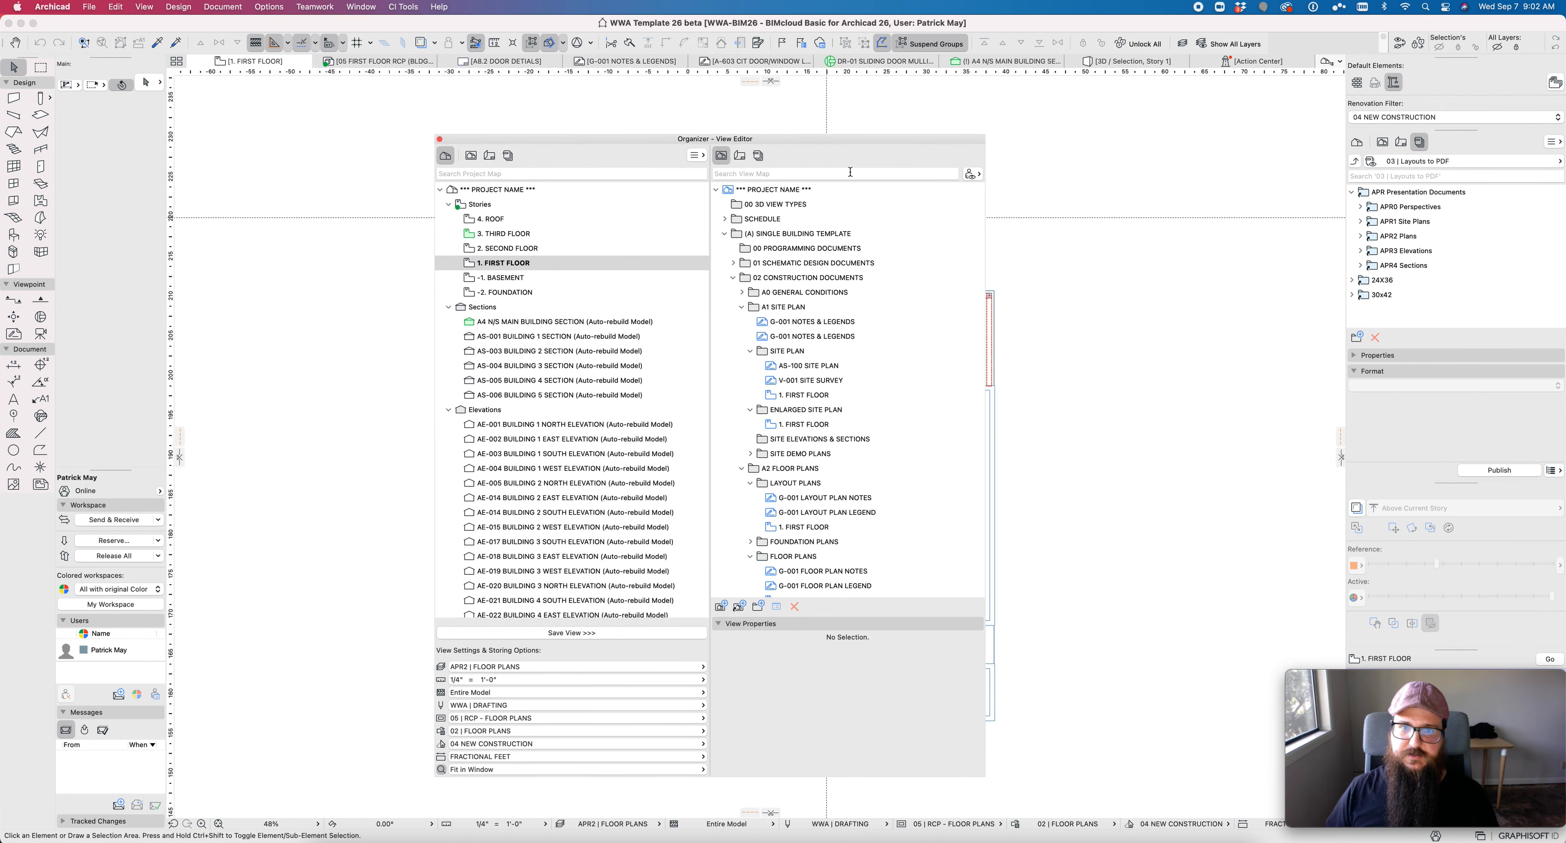
{"action": "left_click", "coordinate": [760, 156]}
Add a folder named PDF to Consultant 1 to the 00 | Layouts to Single DWG (Model Space) publisher set.
{"action": "left_click", "coordinate": [716, 264]}
{"action": "left_click", "coordinate": [717, 205]}
{"action": "left_click", "coordinate": [721, 654]}
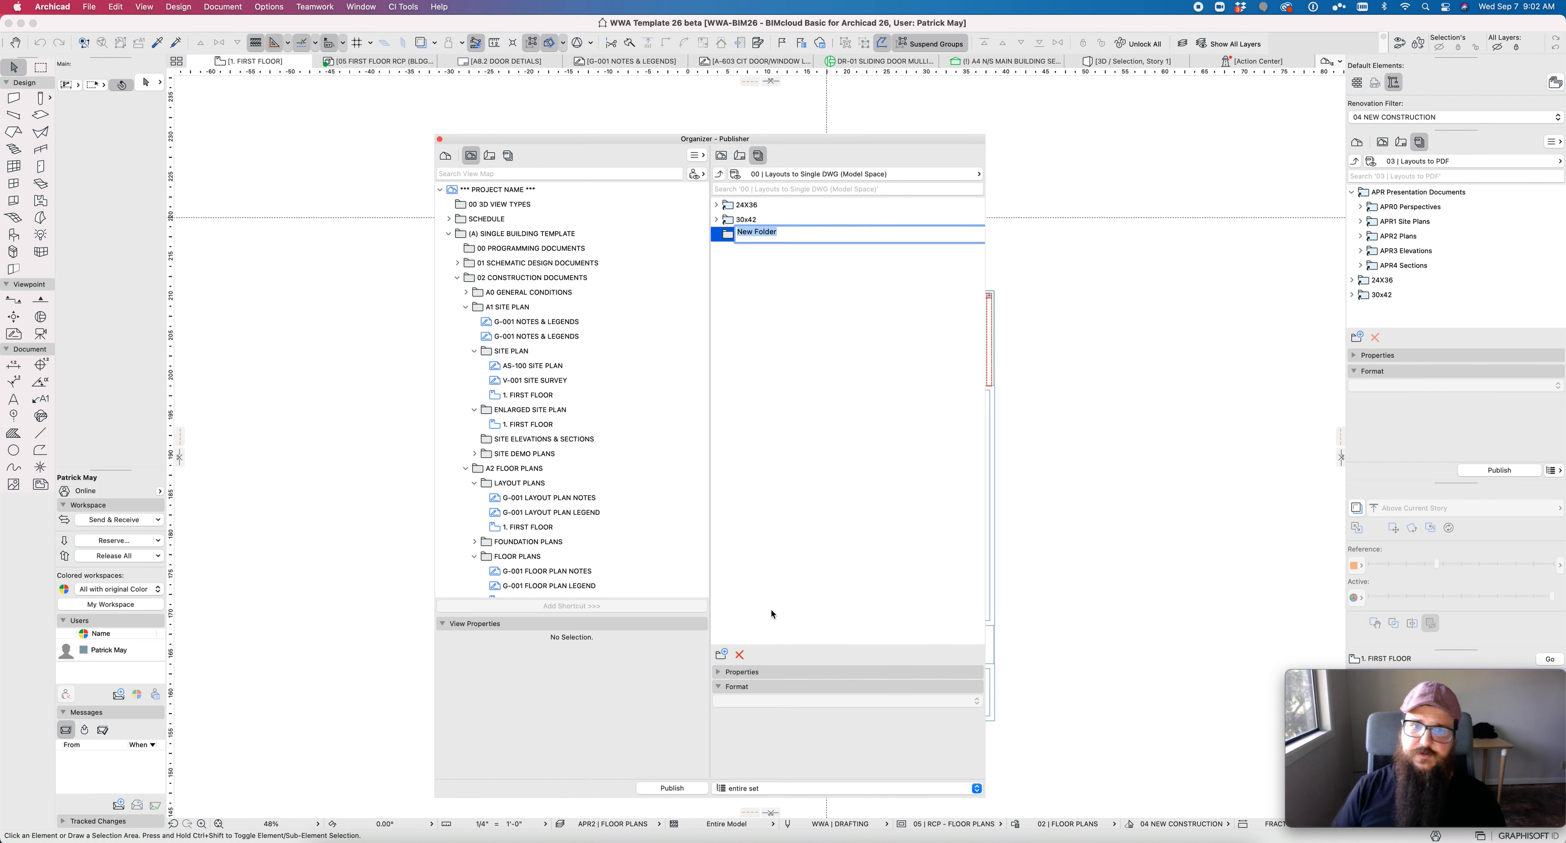
{"action": "type", "text": "PDF to"}
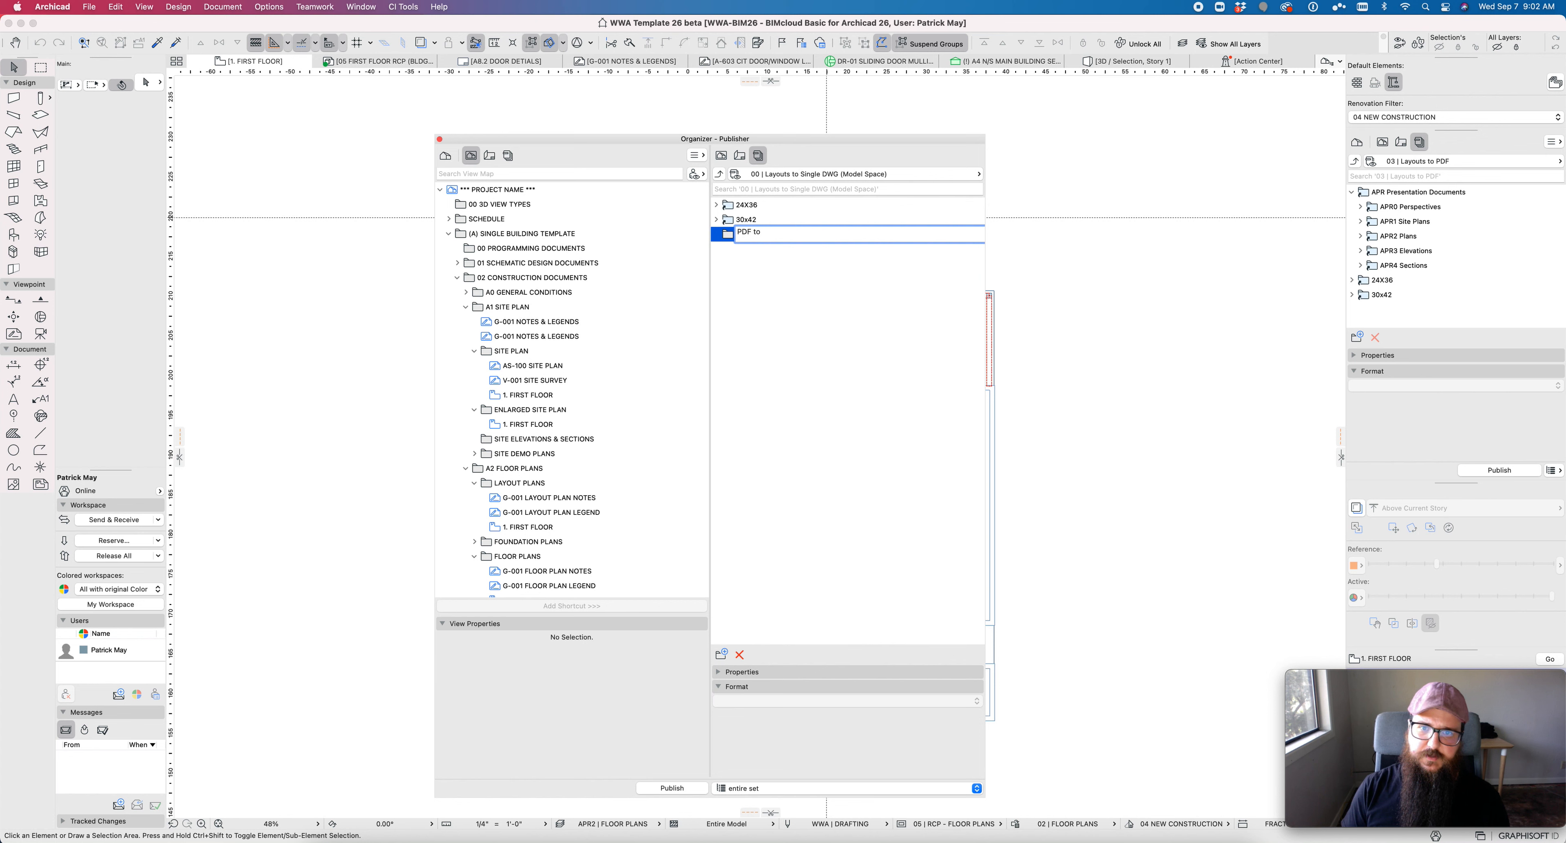
{"action": "type", "text": " Consultant 11"}
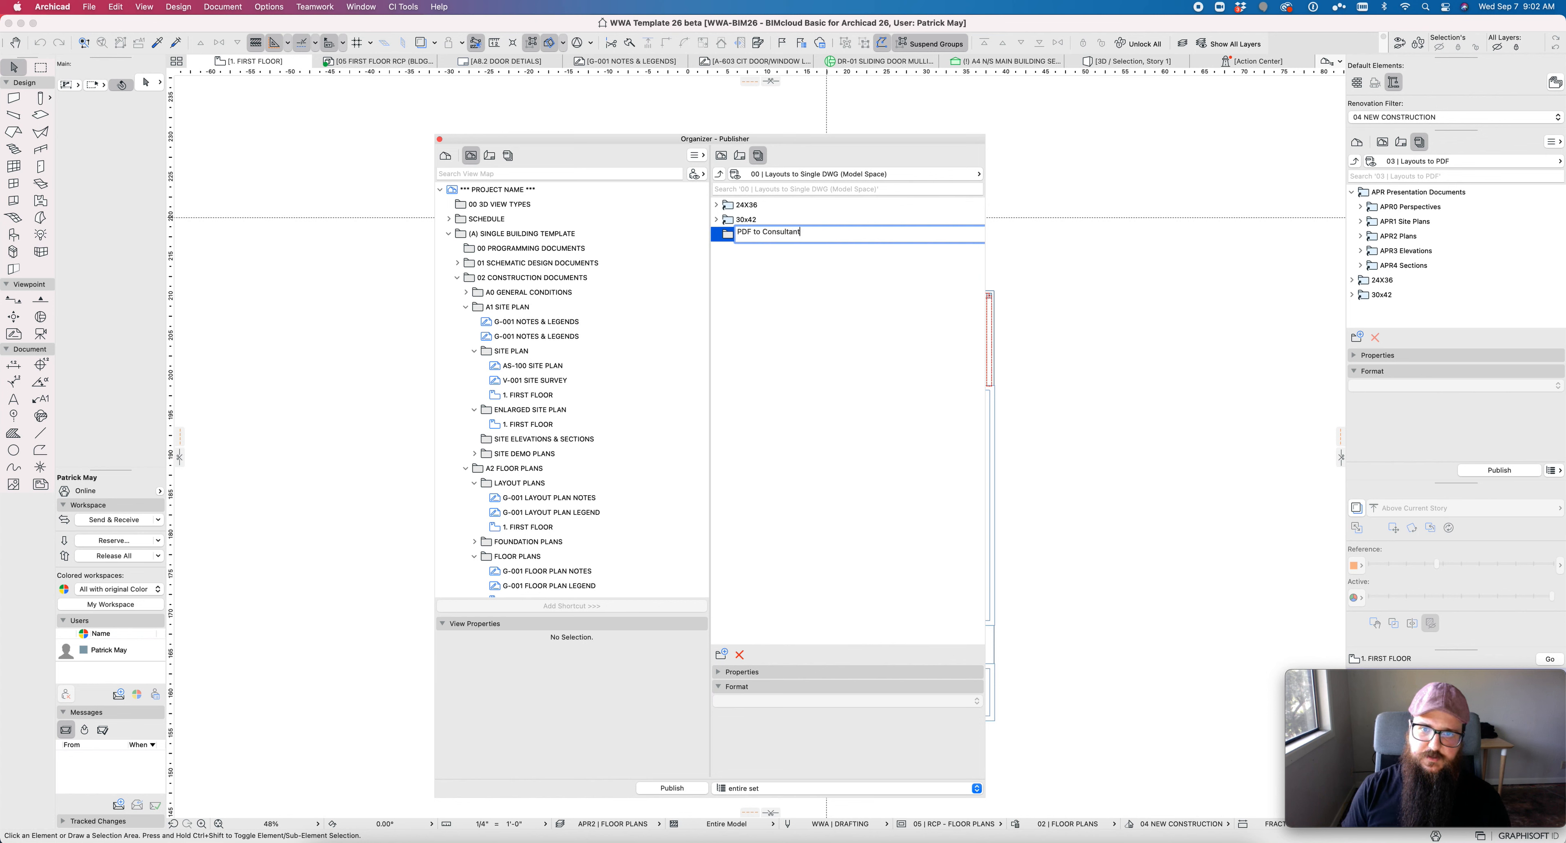
{"action": "key", "text": "BackSpace"}
{"action": "key", "text": "Return"}
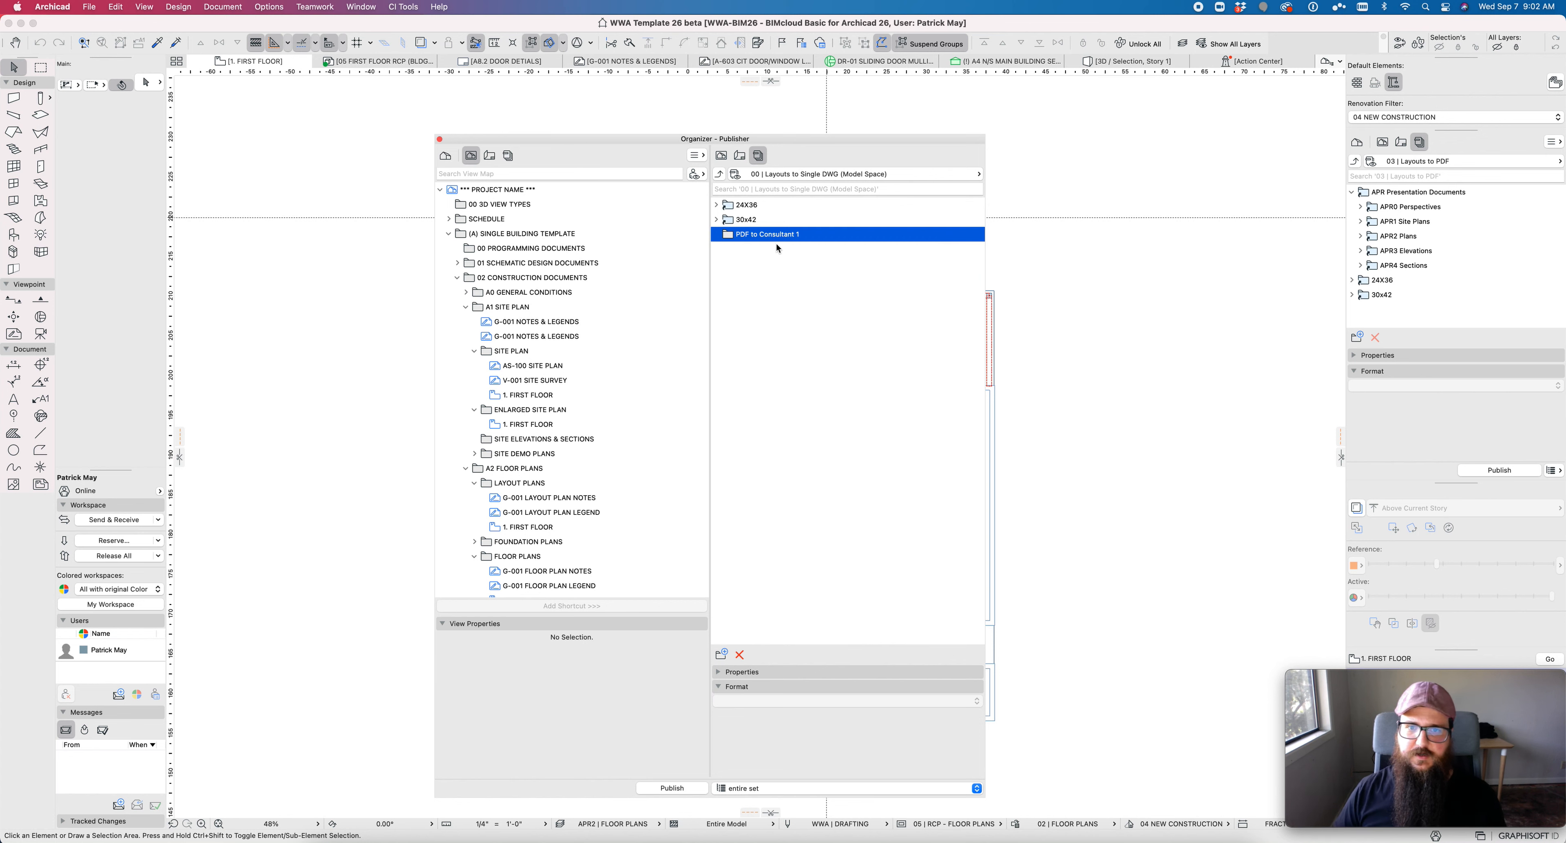
Make two copies of the PDF to Consultant 1 folder in the same publisher set.
{"action": "left_click_drag", "start_coordinate": [749, 237], "coordinate": [777, 255]}
{"action": "left_click_drag", "start_coordinate": [767, 249], "coordinate": [781, 270], "text": "alt"}
{"action": "left_click", "coordinate": [718, 674]}
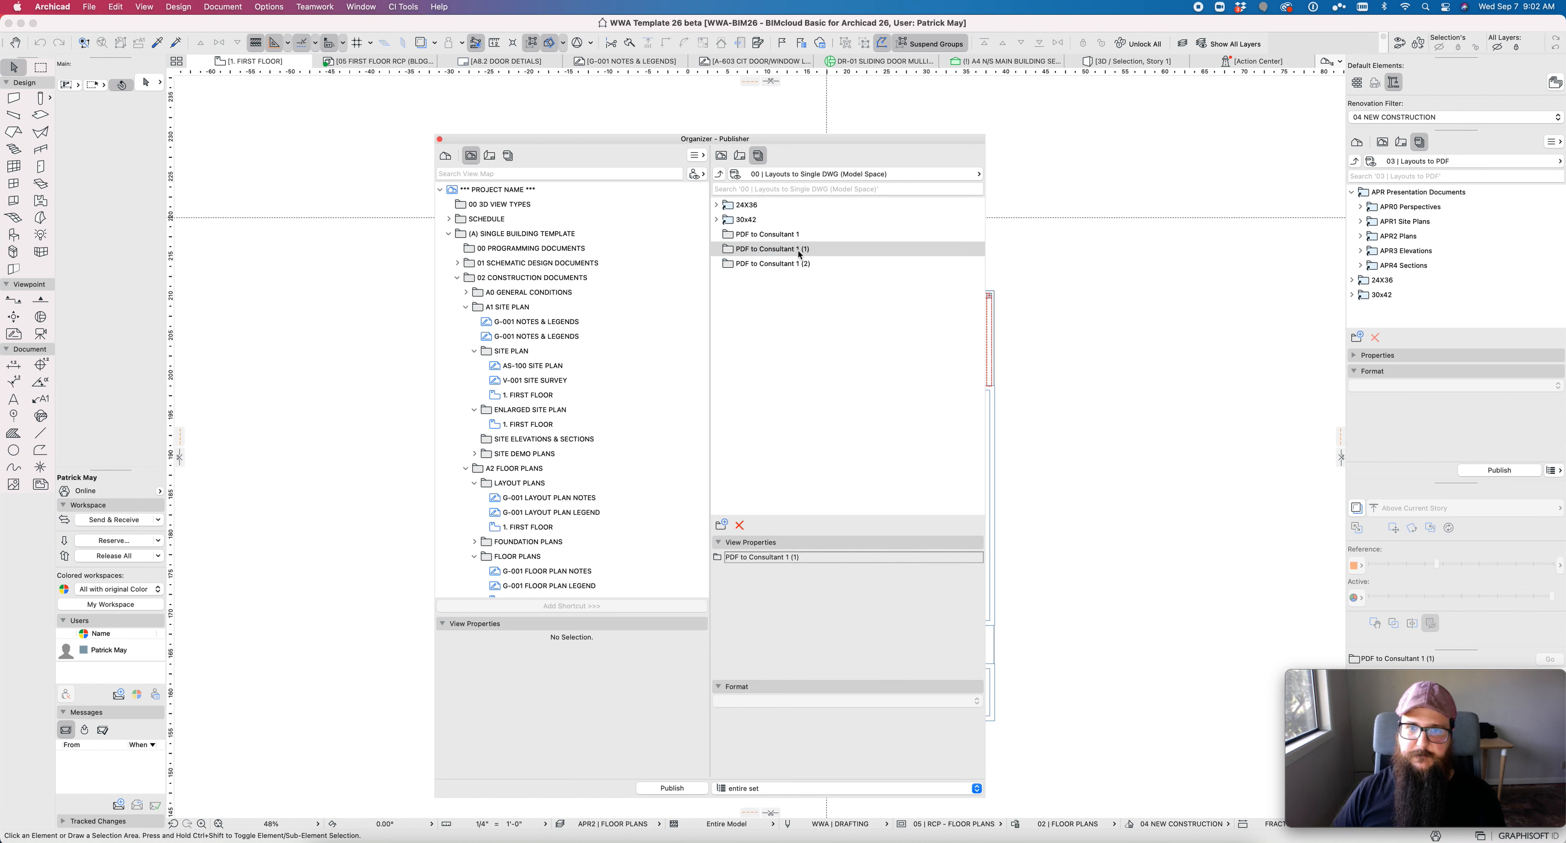
Rename the first folder copy as PDF to Consultant 2.
{"action": "left_click", "coordinate": [808, 250]}
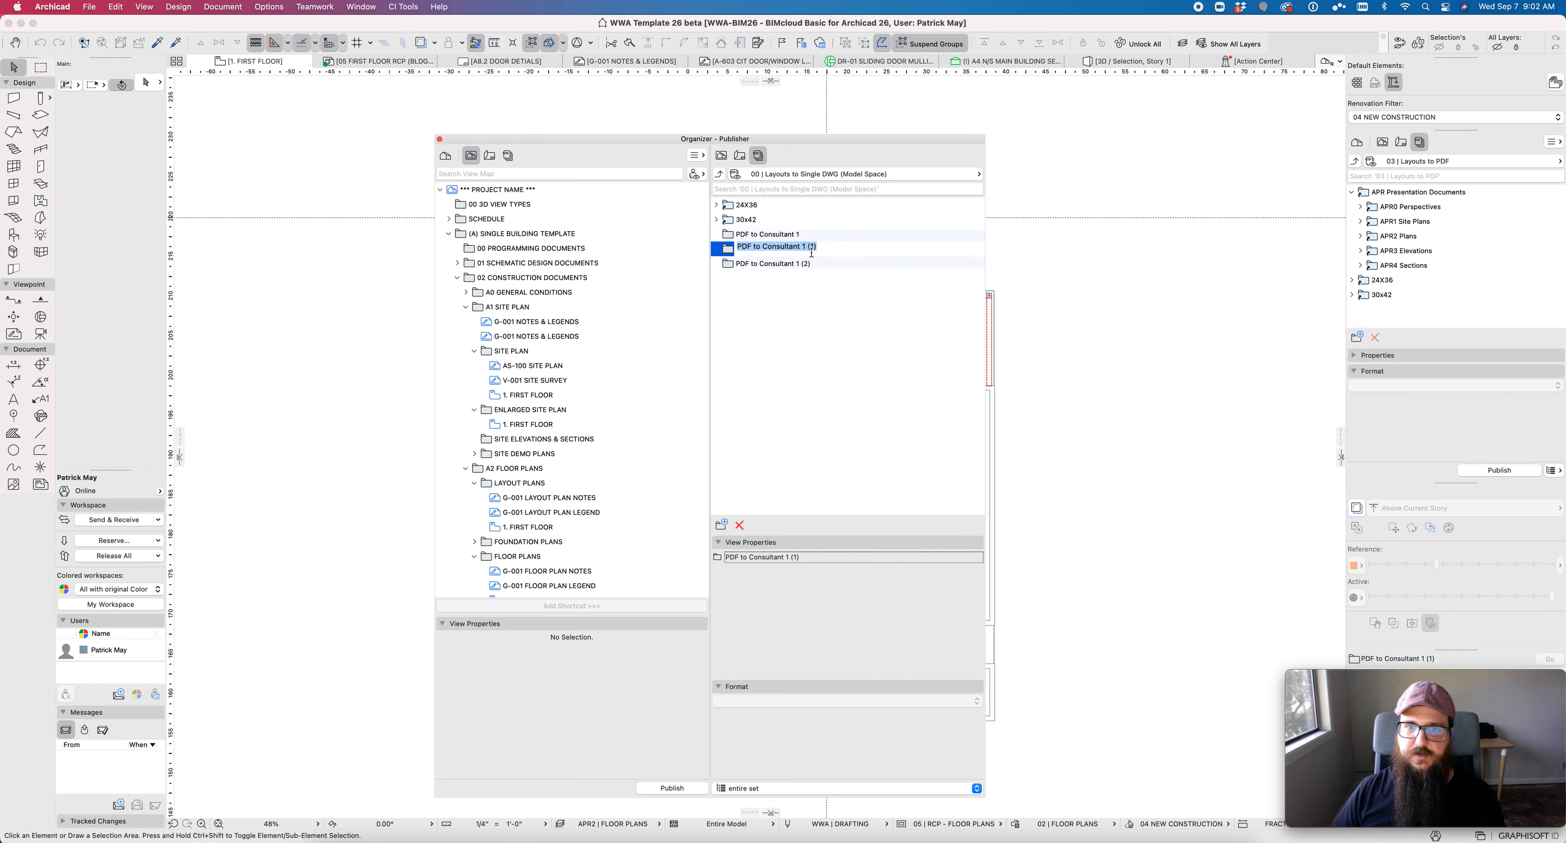
{"action": "left_click", "coordinate": [802, 247]}
{"action": "left_click_drag", "start_coordinate": [802, 247], "coordinate": [860, 247]}
{"action": "type", "text": "2"}
{"action": "key", "text": "Return"}
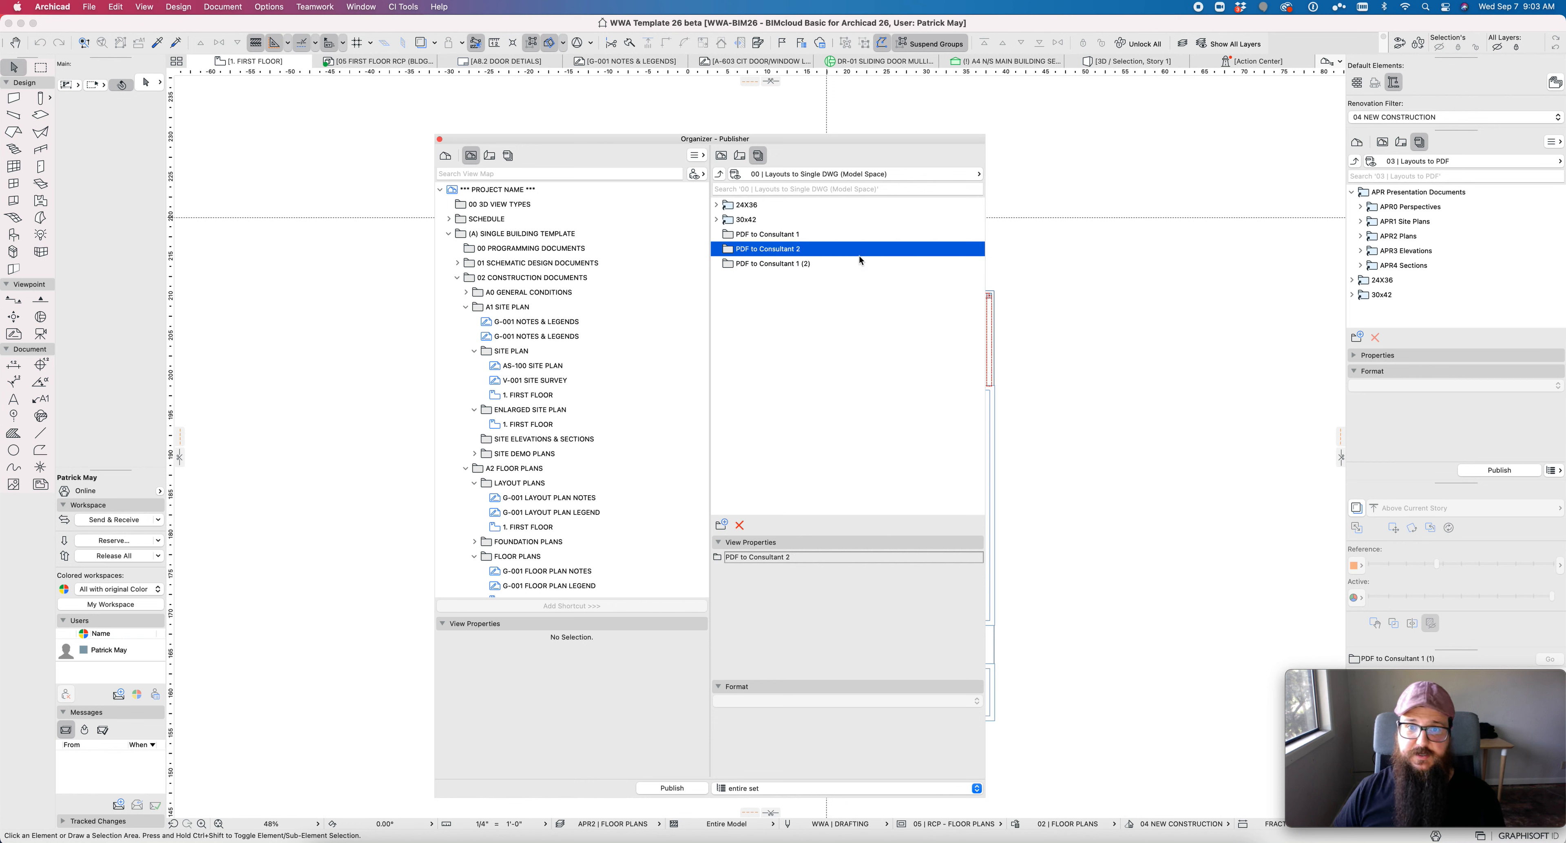
Rename the second folder copy as PDF to Consultant 3.
{"action": "left_click", "coordinate": [803, 265]}
{"action": "left_click", "coordinate": [805, 265]}
{"action": "left_click", "coordinate": [802, 261]}
{"action": "left_click_drag", "start_coordinate": [802, 262], "coordinate": [881, 267]}
{"action": "type", "text": "3"}
{"action": "key", "text": "Return"}
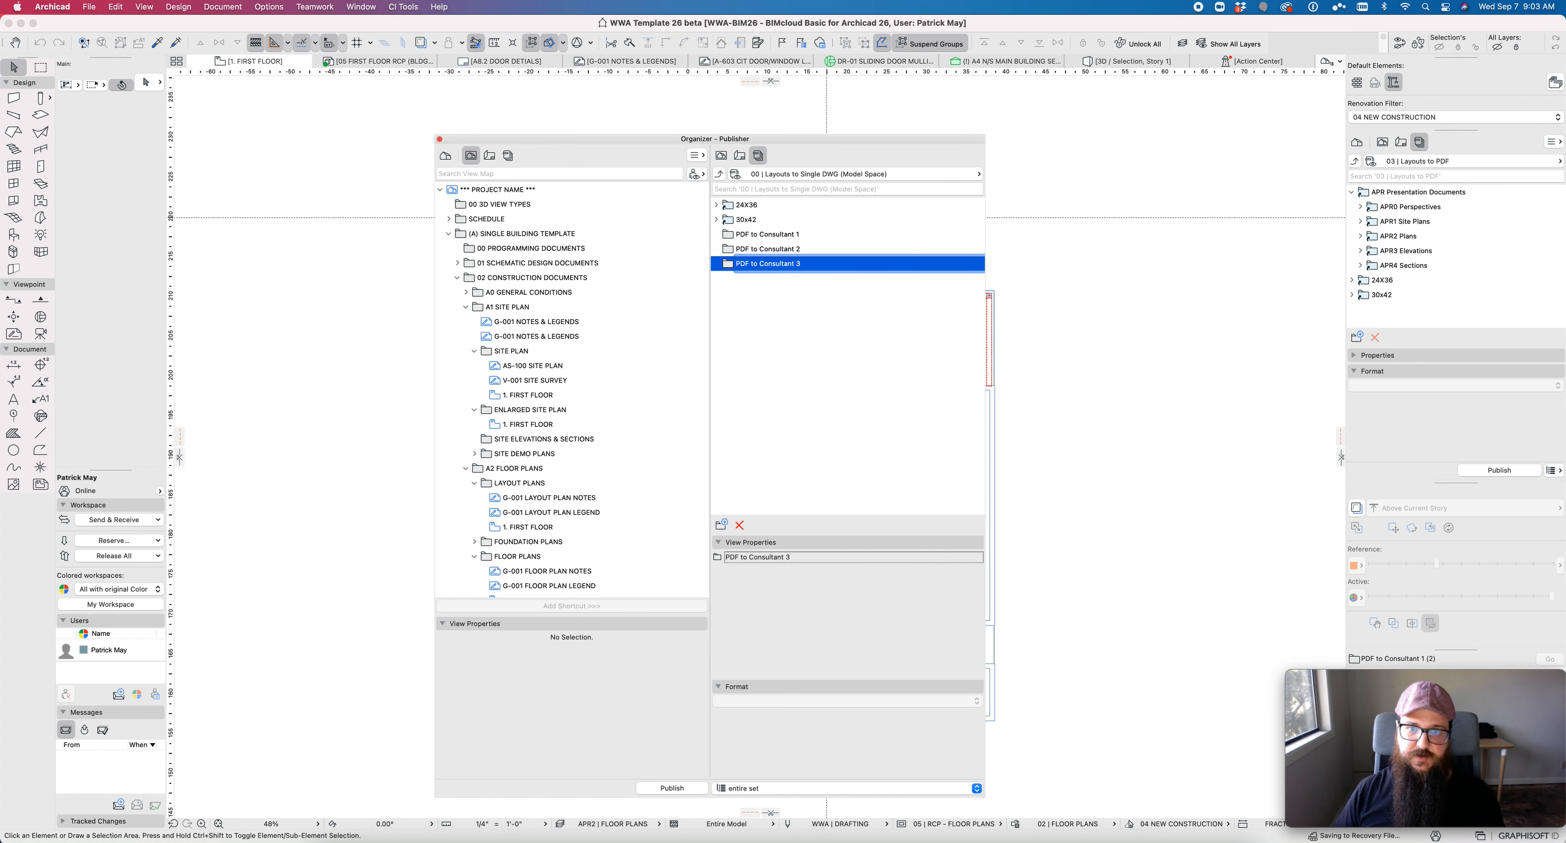
Add the Layout Book sheets A2.0 LAYOUT PLAN through A2.4 ROOF PLAN to the Consultant 1 and Consultant 2 folders.
{"action": "left_click", "coordinate": [846, 308]}
{"action": "left_click", "coordinate": [489, 157]}
{"action": "left_click", "coordinate": [475, 307]}
{"action": "left_click", "coordinate": [534, 322]}
{"action": "left_click", "coordinate": [530, 381], "text": "shift"}
{"action": "left_click_drag", "start_coordinate": [530, 366], "coordinate": [760, 249]}
Add the exterior detail sheets A8.1 through A8.5 to the Consultant 2 and Consultant 3 folders, and check the folder contents.
{"action": "left_click", "coordinate": [538, 527]}
{"action": "left_click", "coordinate": [533, 587], "text": "shift"}
{"action": "left_click_drag", "start_coordinate": [525, 543], "coordinate": [753, 412]}
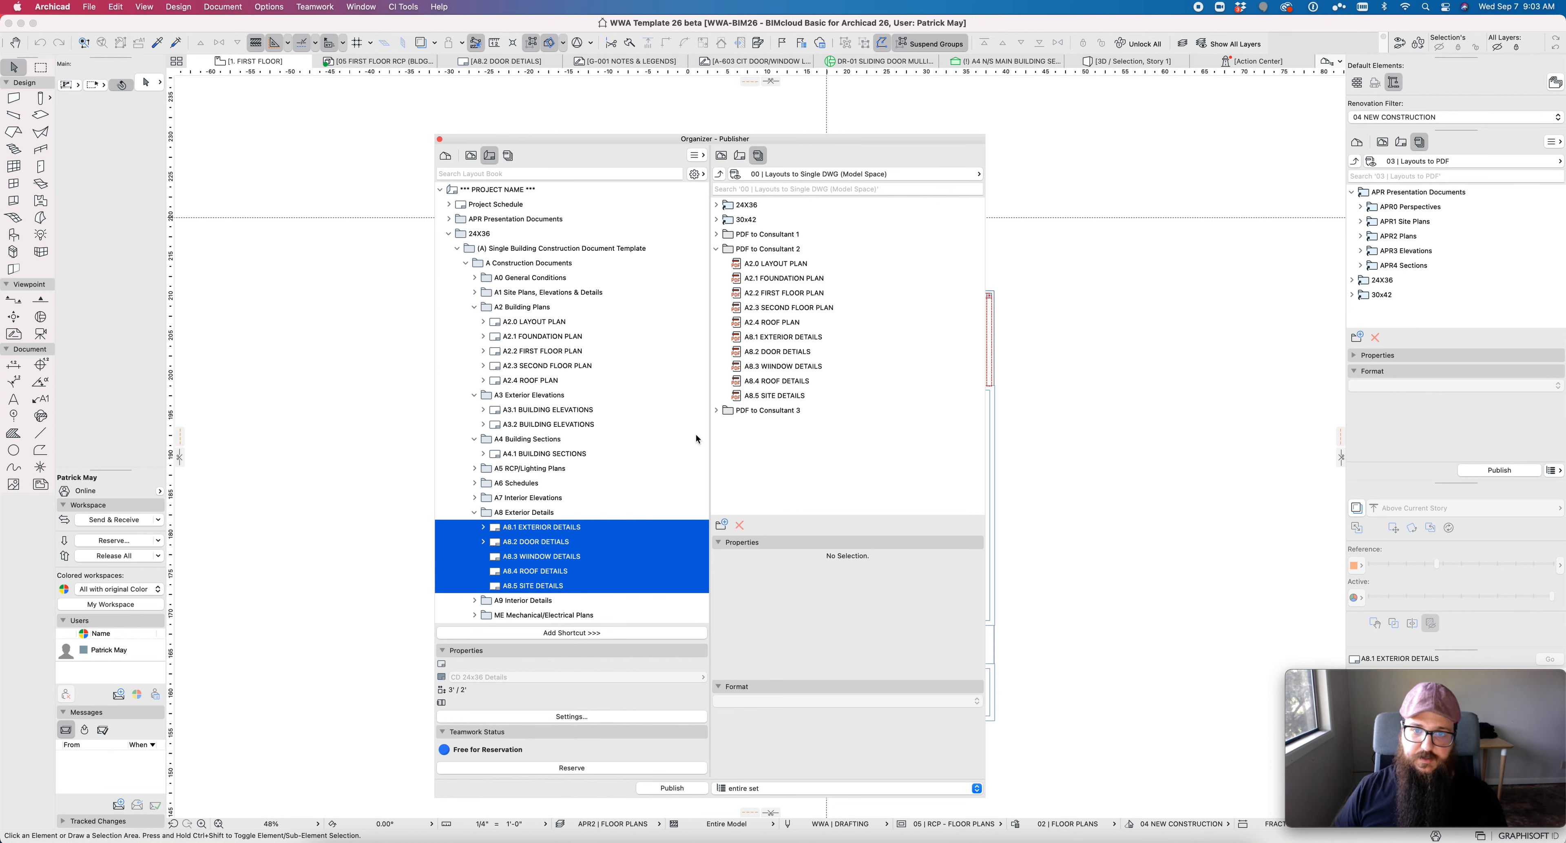
{"action": "left_click", "coordinate": [716, 410]}
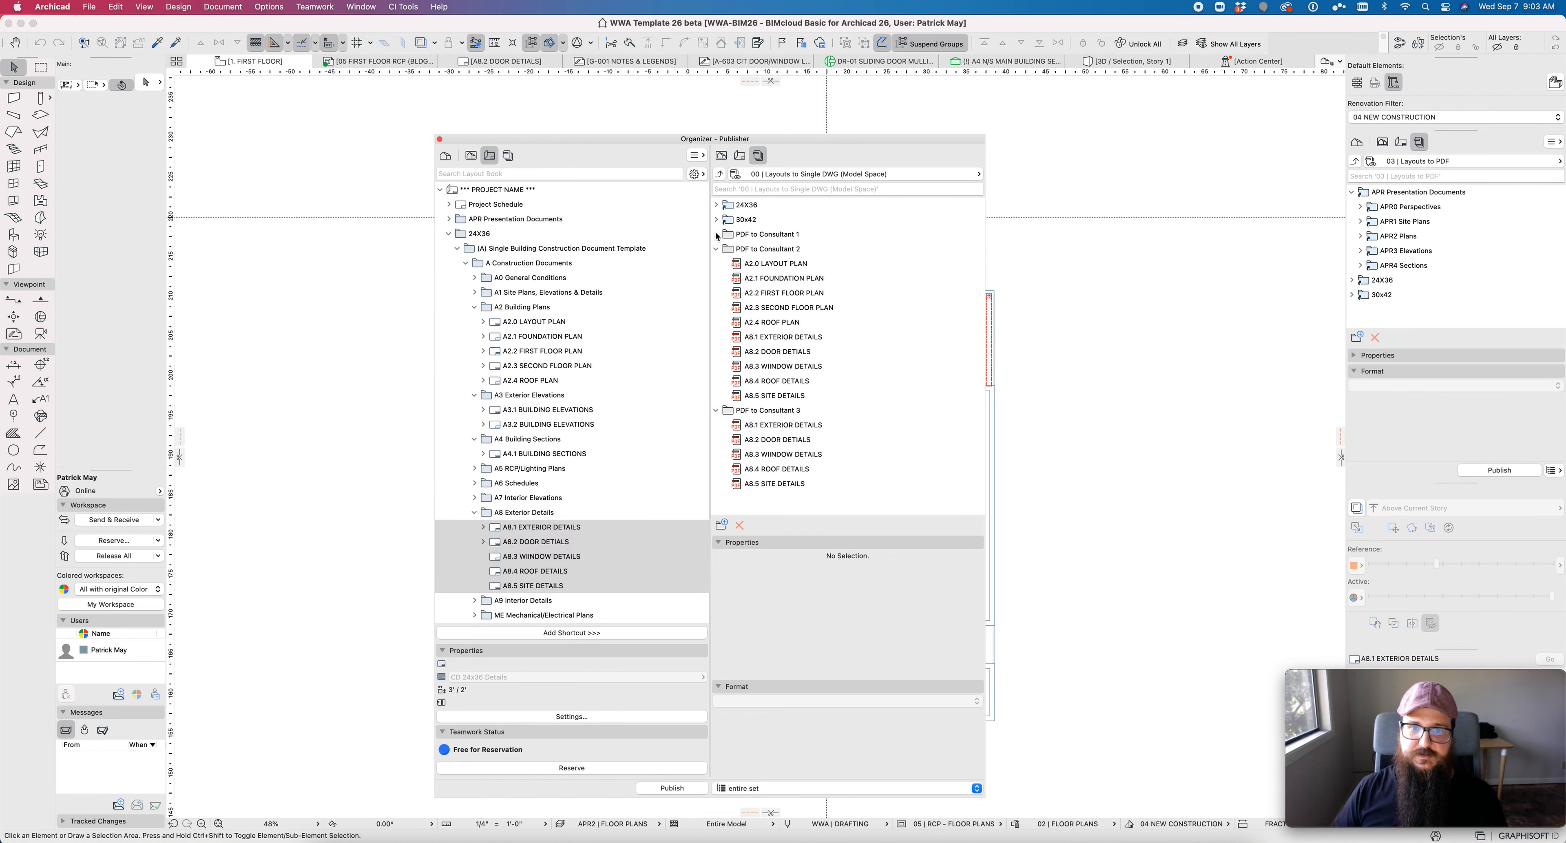
{"action": "scroll", "coordinate": [790, 312], "scroll_direction": "down", "scroll_amount": 3}
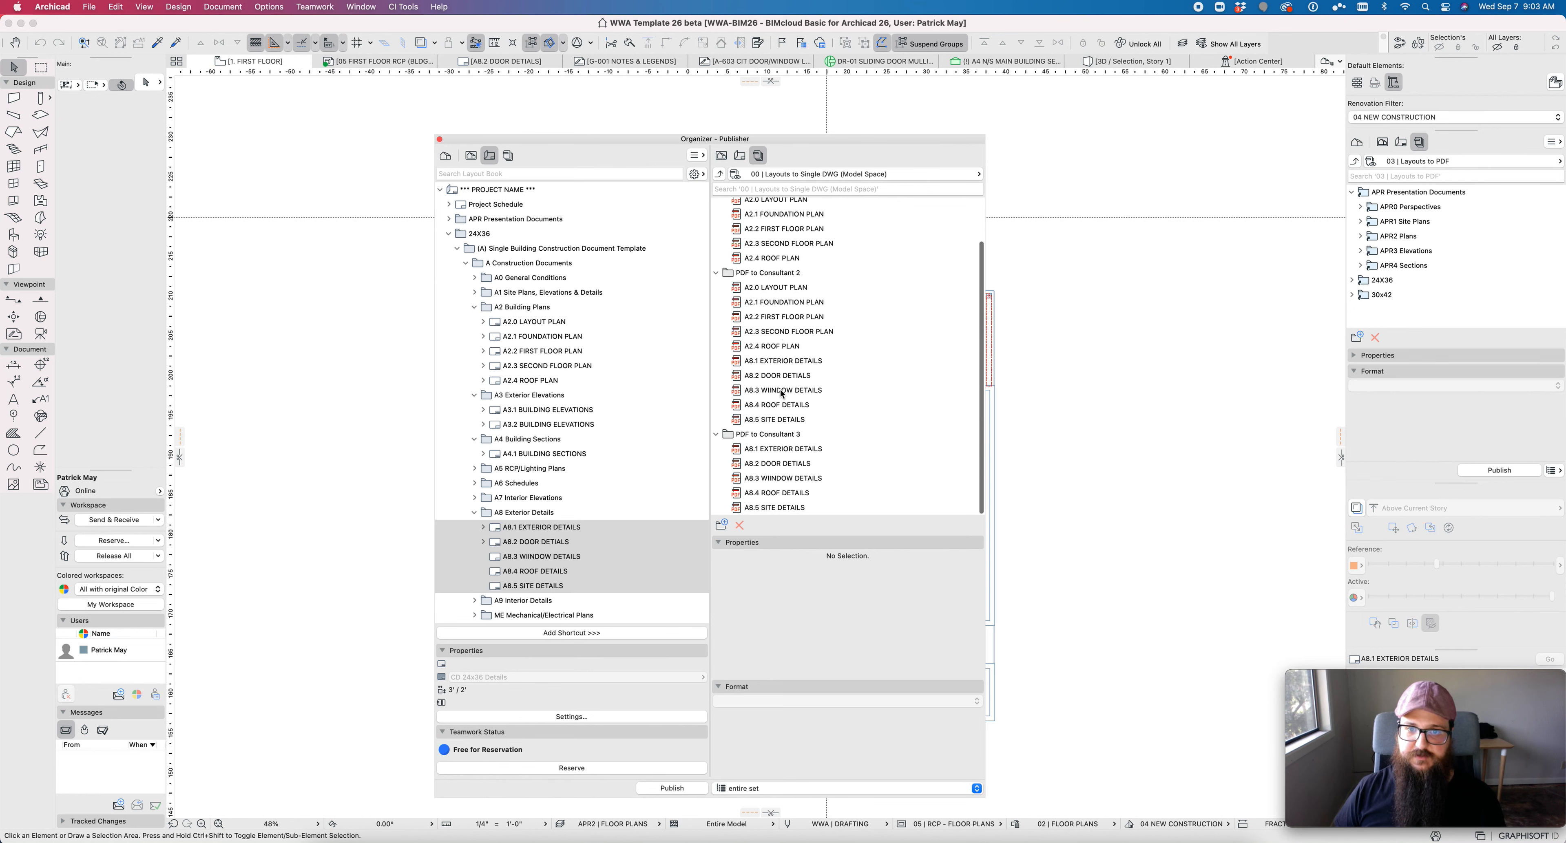
{"action": "scroll", "coordinate": [791, 433], "scroll_direction": "up", "scroll_amount": 3}
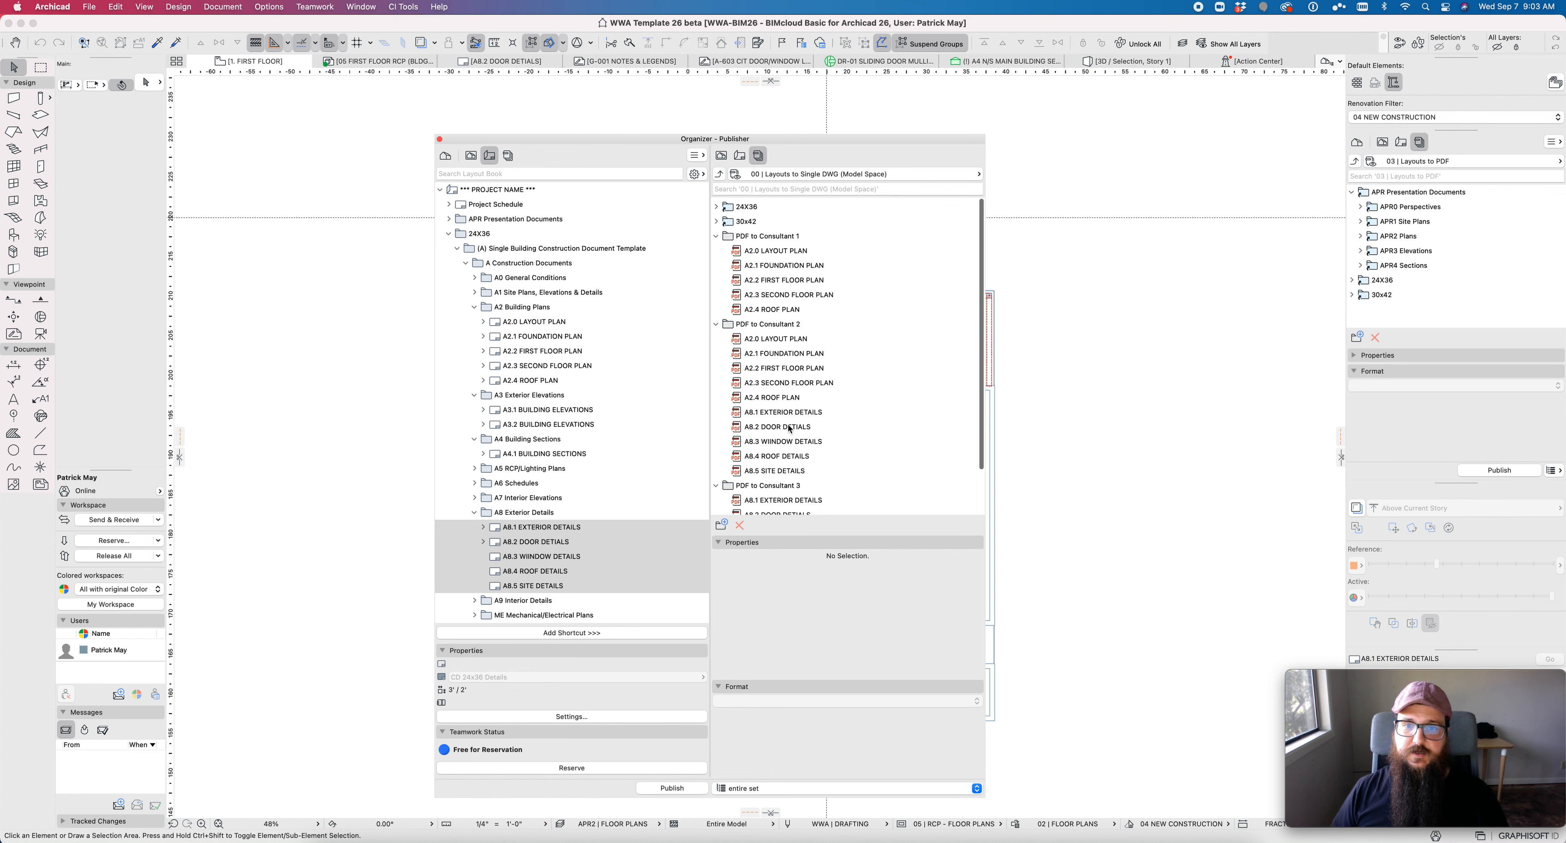
Open the publisher set's publishing properties and review the publishing methods, keeping Save files.
{"action": "left_click", "coordinate": [746, 235]}
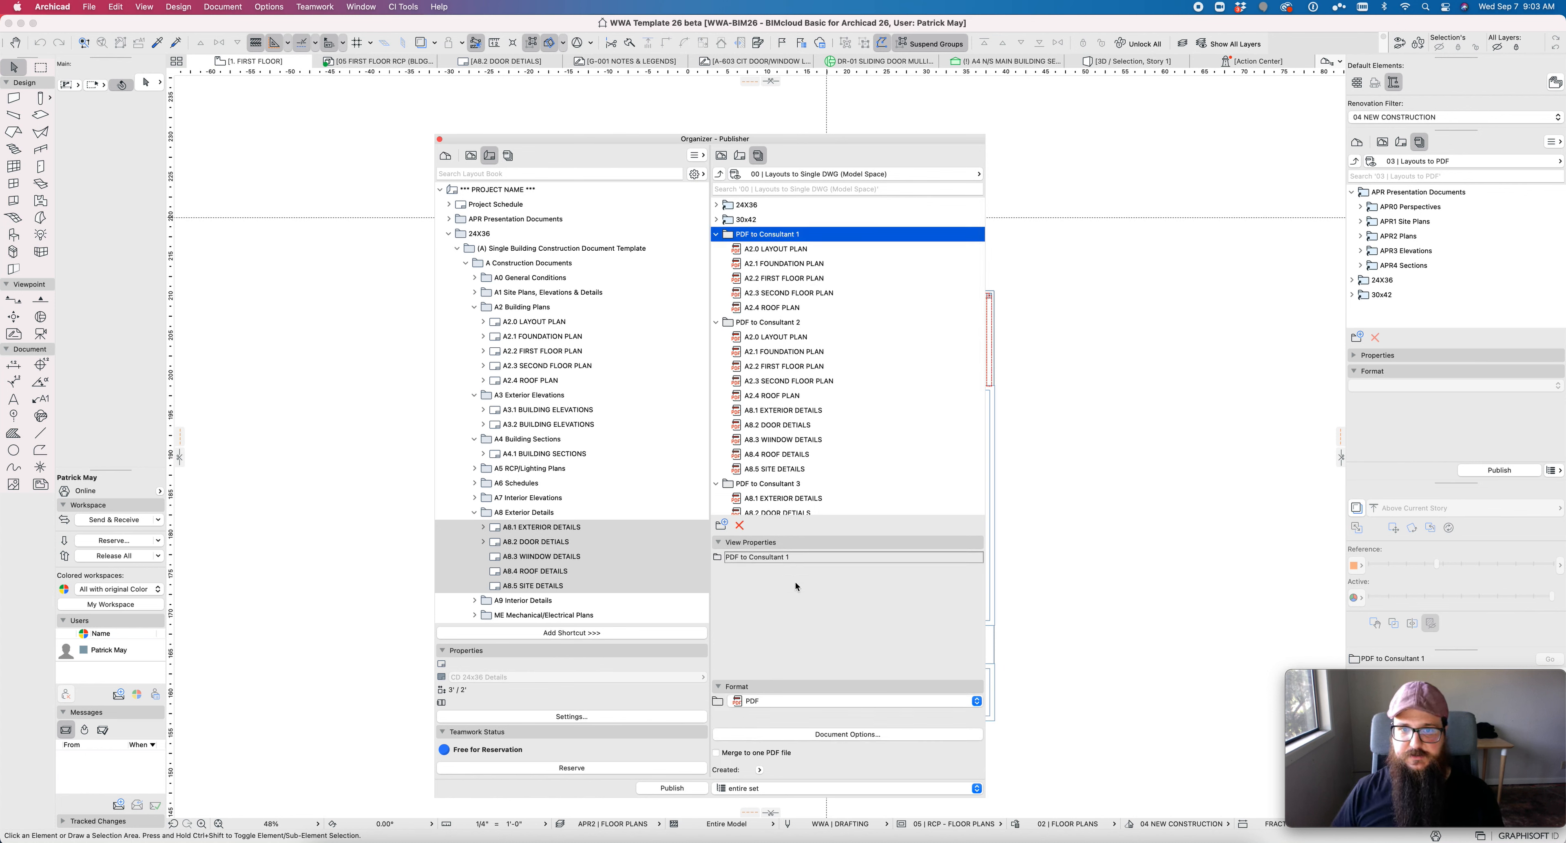
{"action": "right_click", "coordinate": [758, 268]}
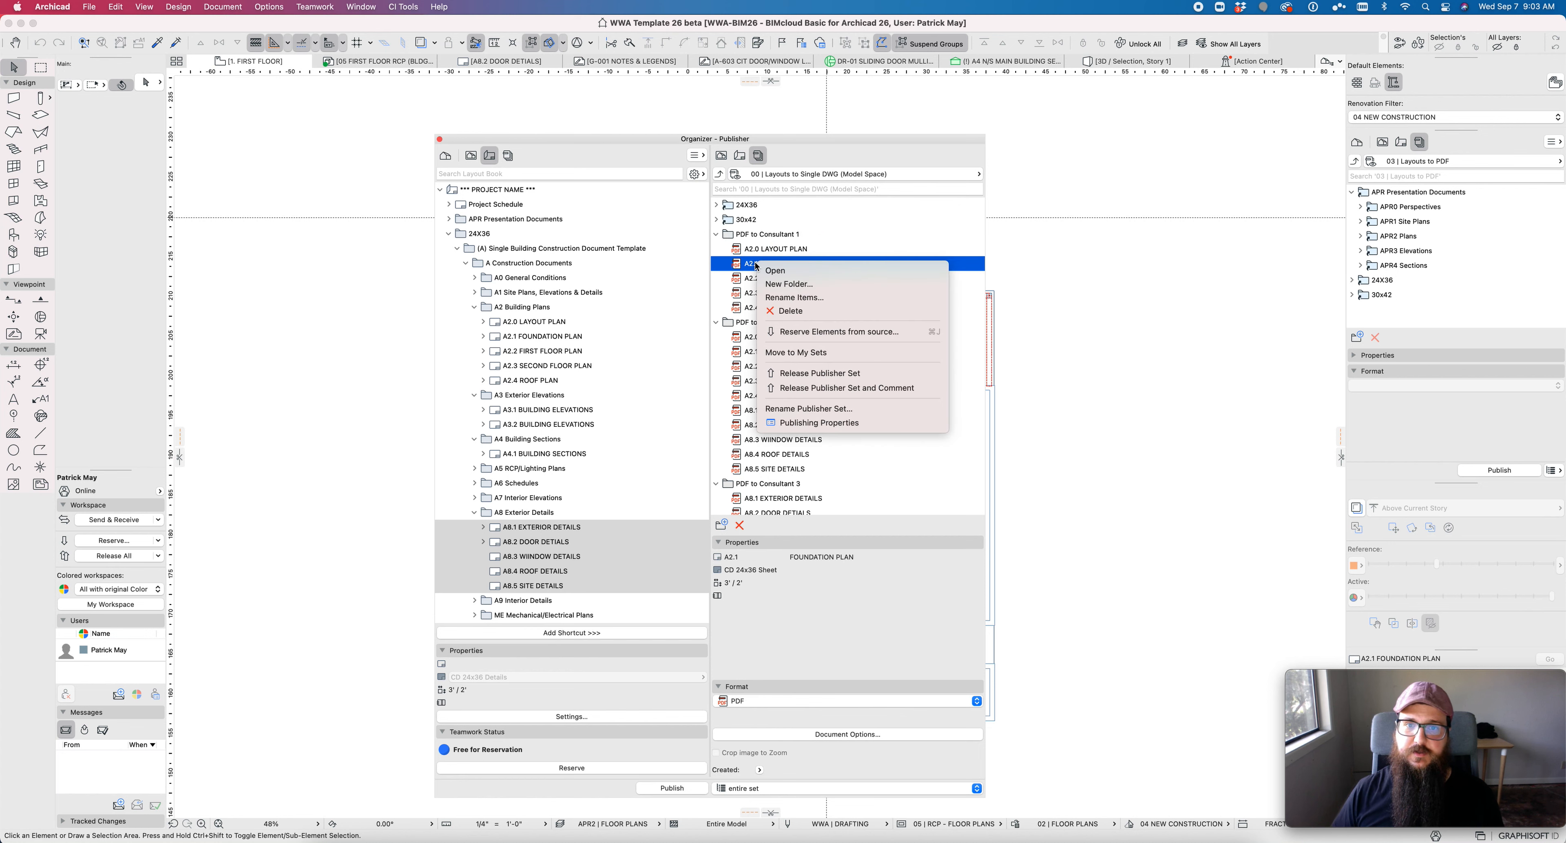
{"action": "left_click", "coordinate": [815, 424]}
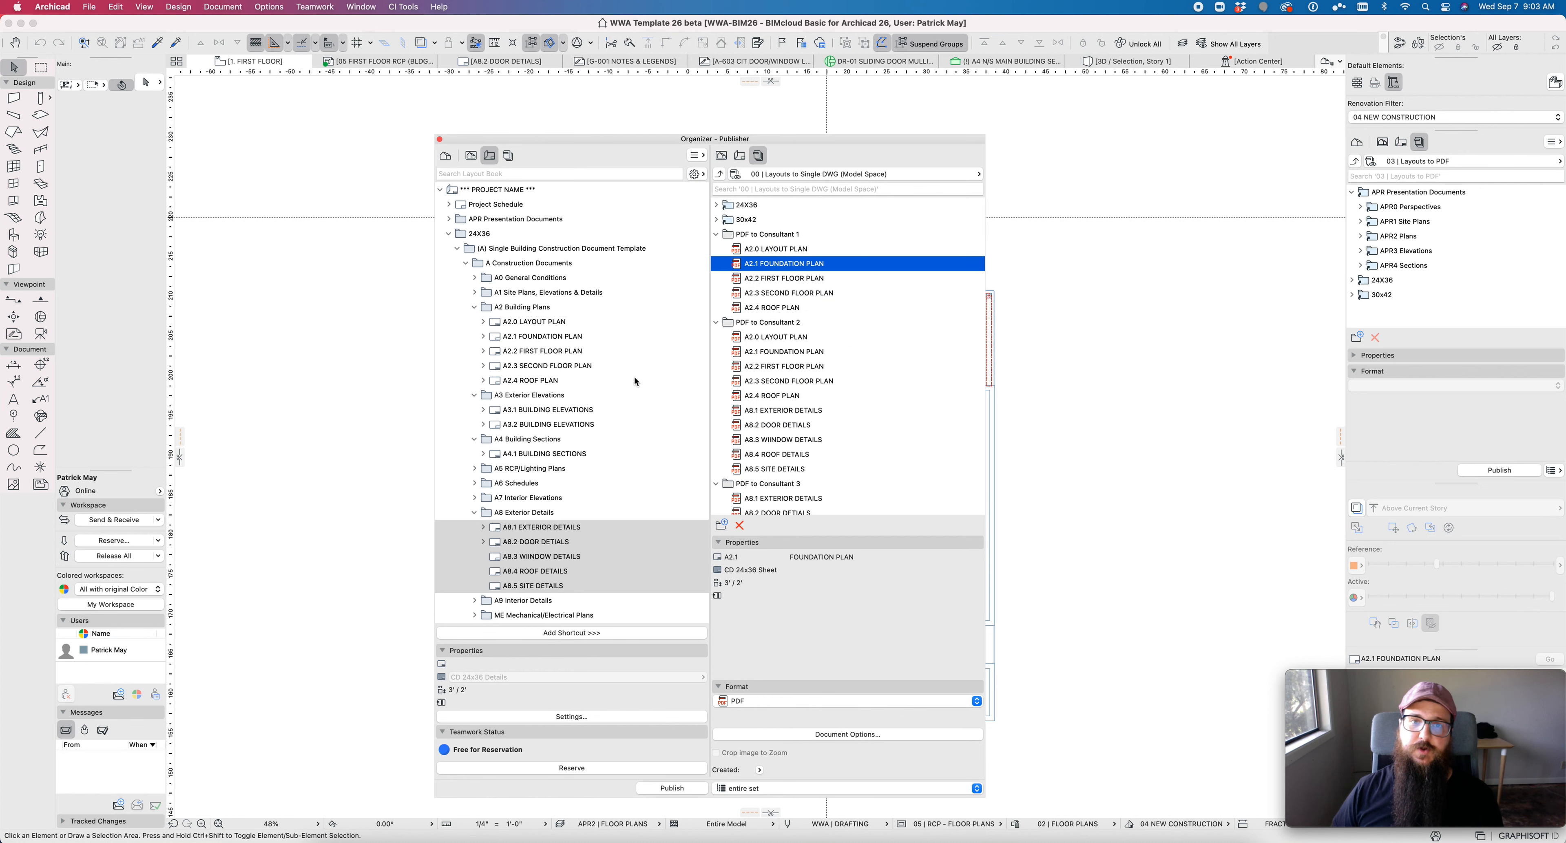
{"action": "left_click", "coordinate": [789, 190]}
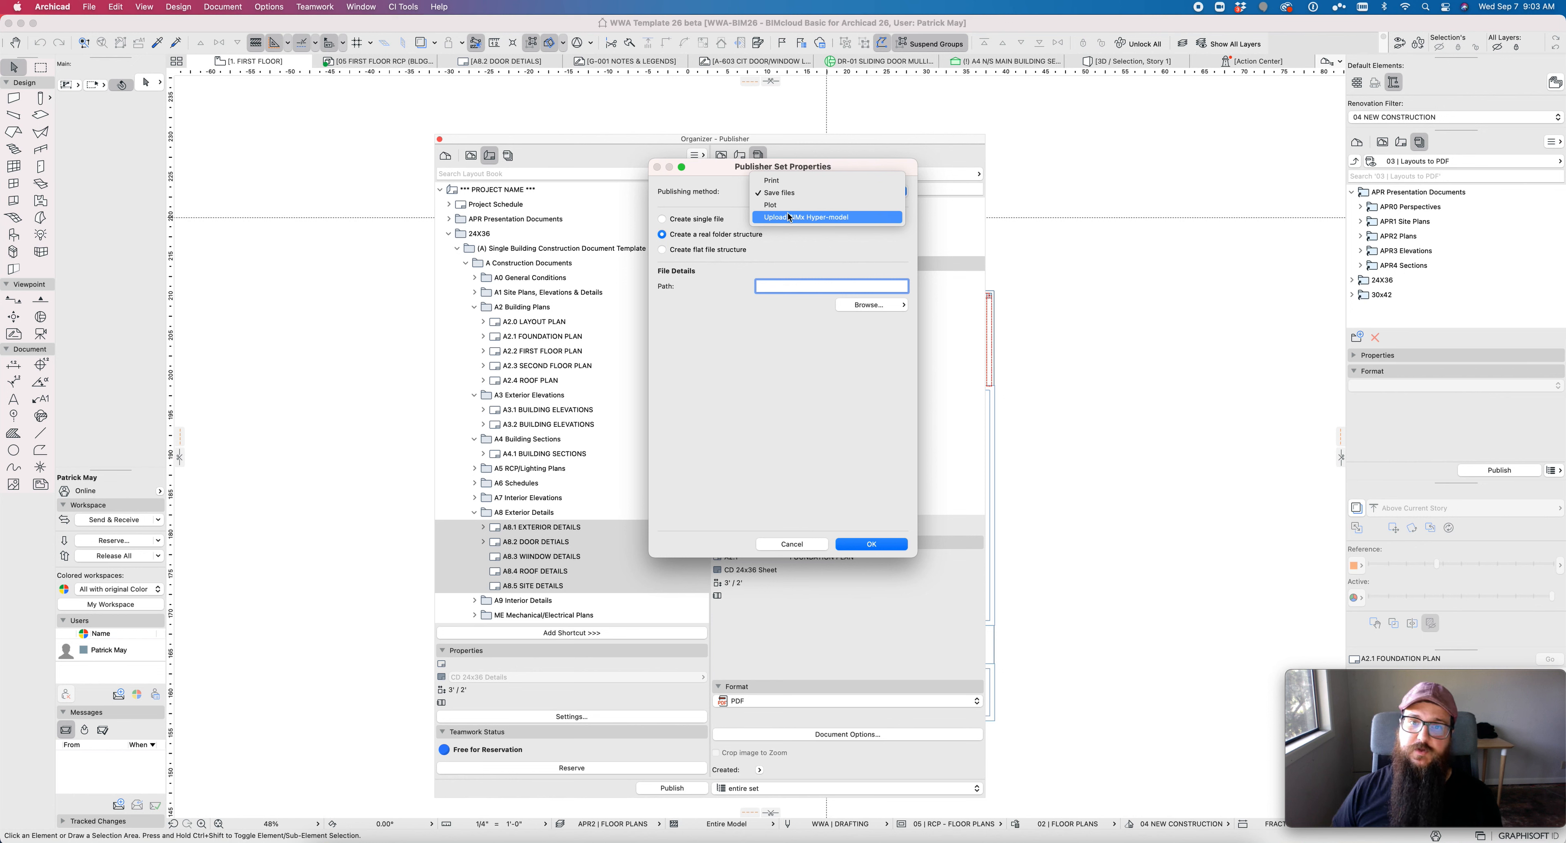
{"action": "left_click", "coordinate": [839, 238]}
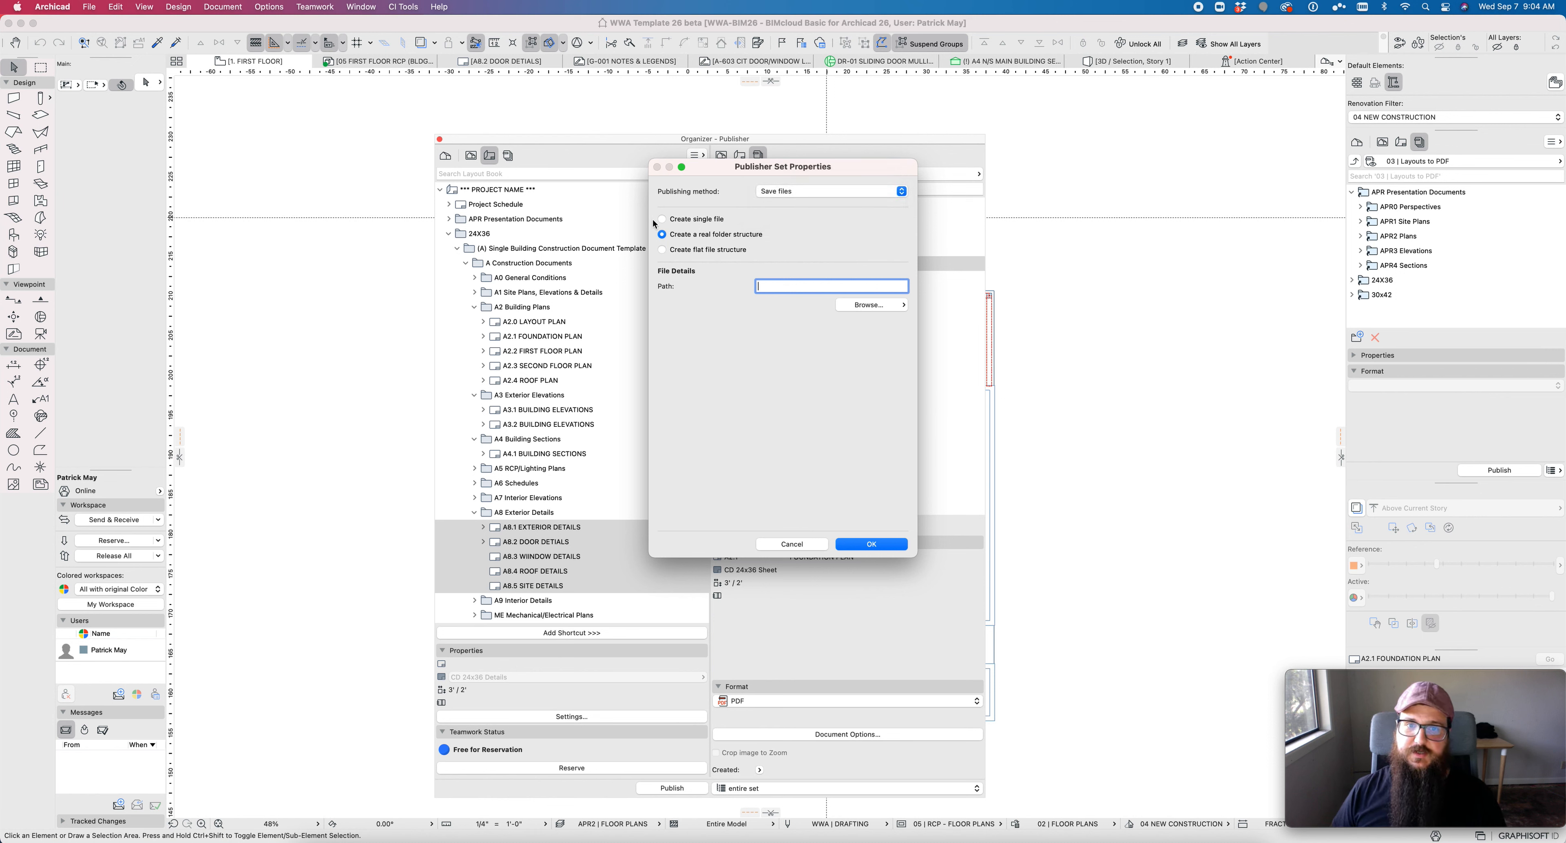
Compare the single-file formats and real folder structure option, and set the output to Create flat file structure.
{"action": "left_click", "coordinate": [669, 223]}
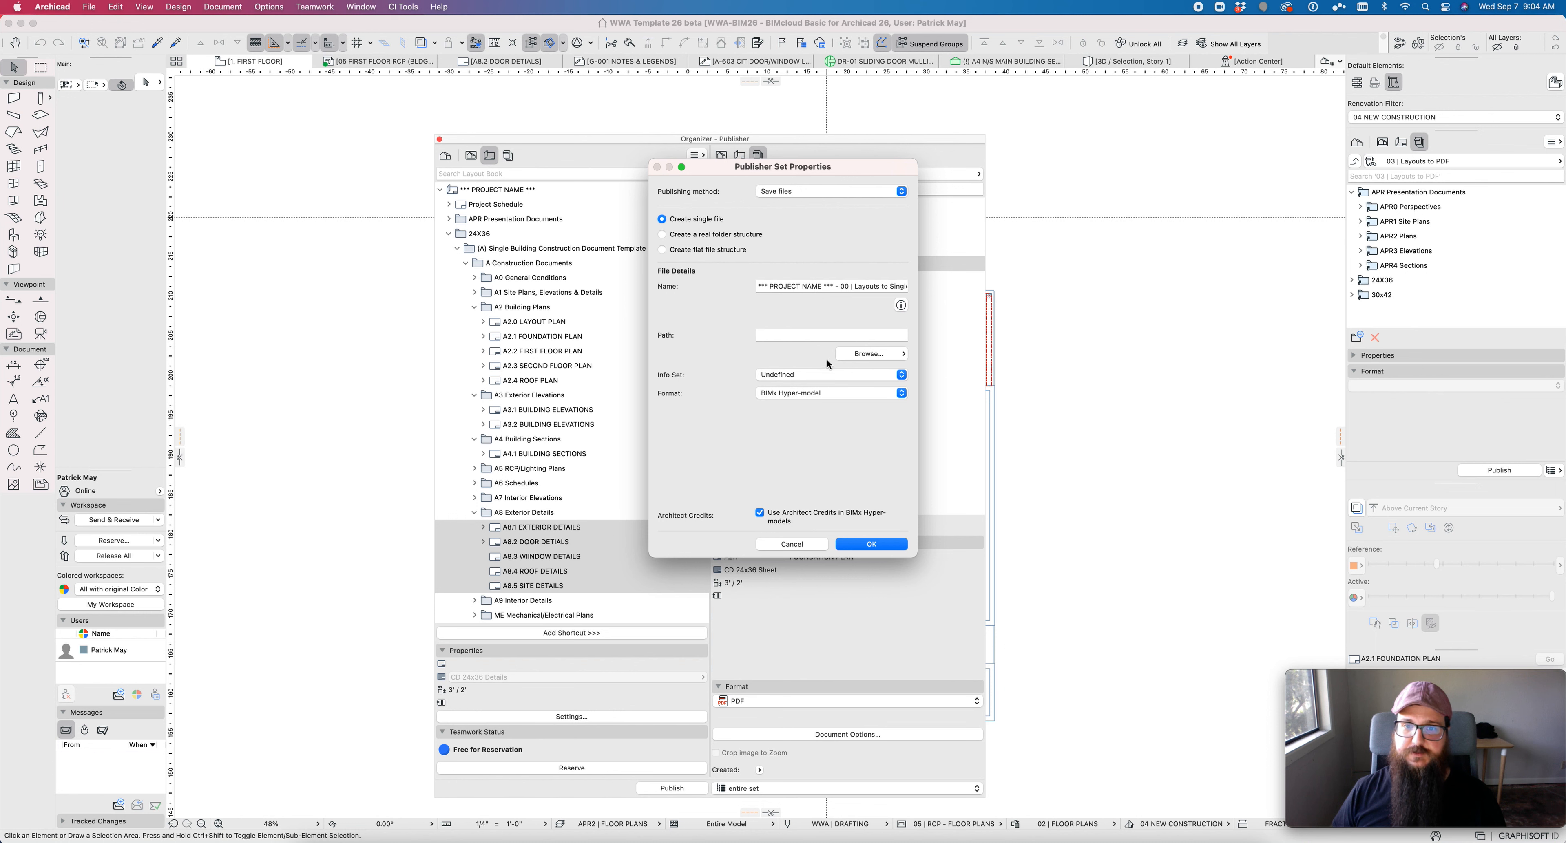
{"action": "left_click", "coordinate": [779, 397]}
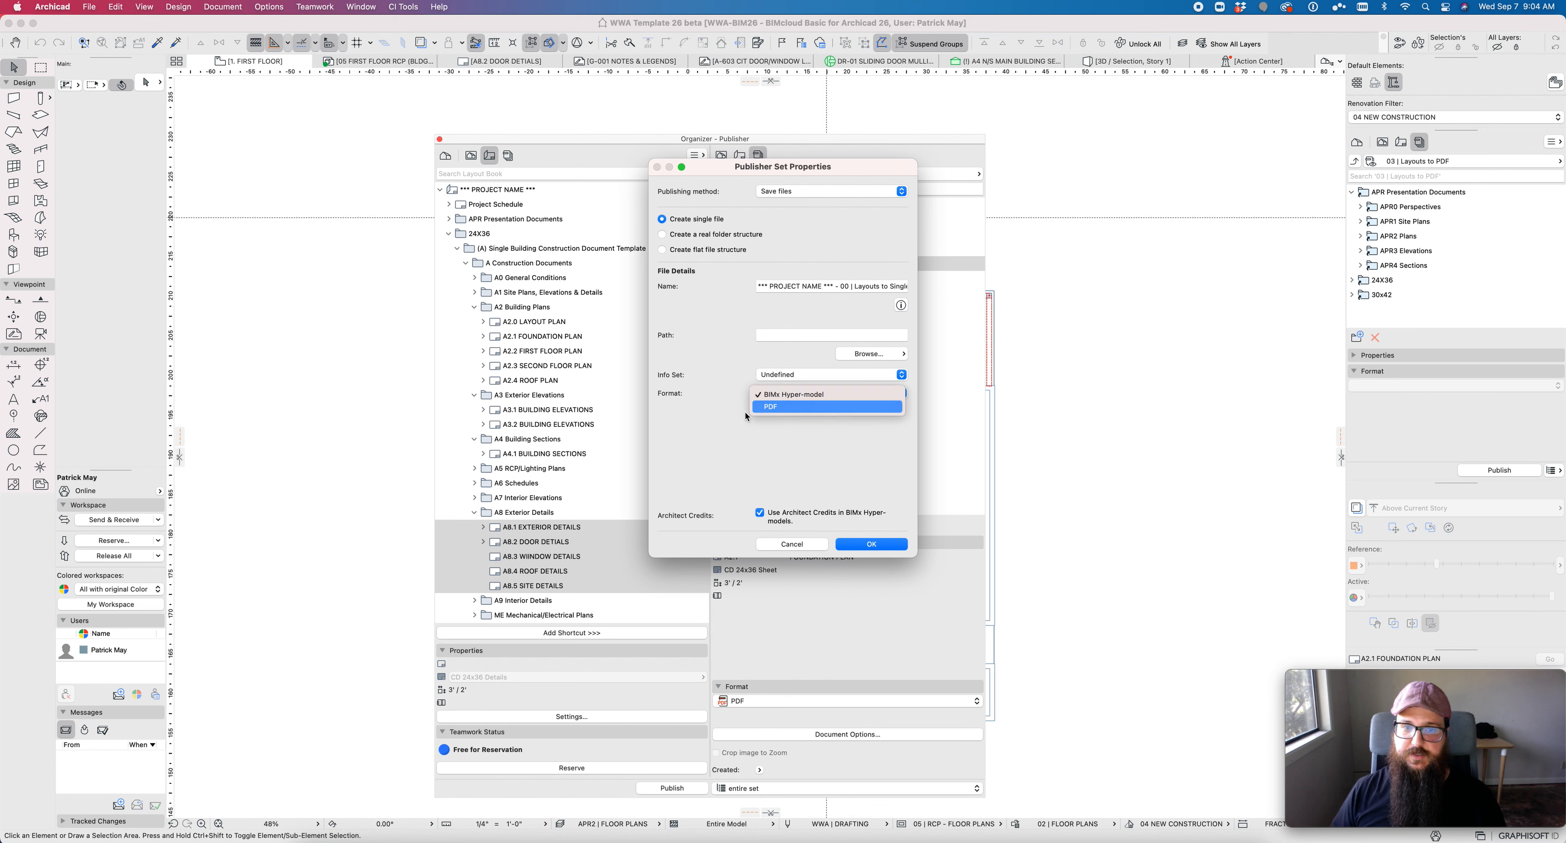
{"action": "left_click", "coordinate": [699, 413]}
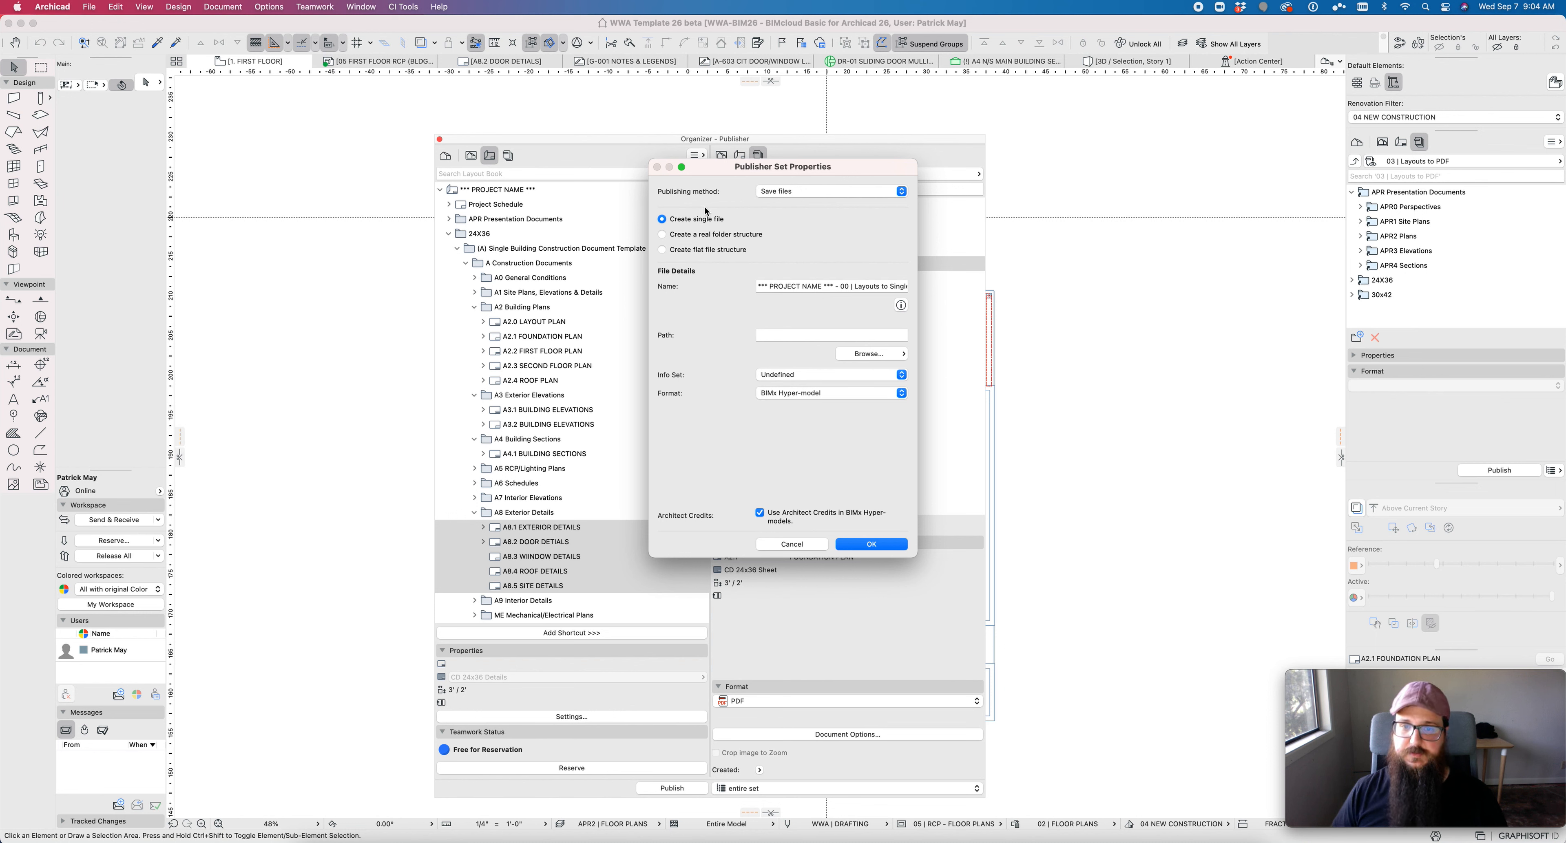
{"action": "left_click", "coordinate": [673, 241]}
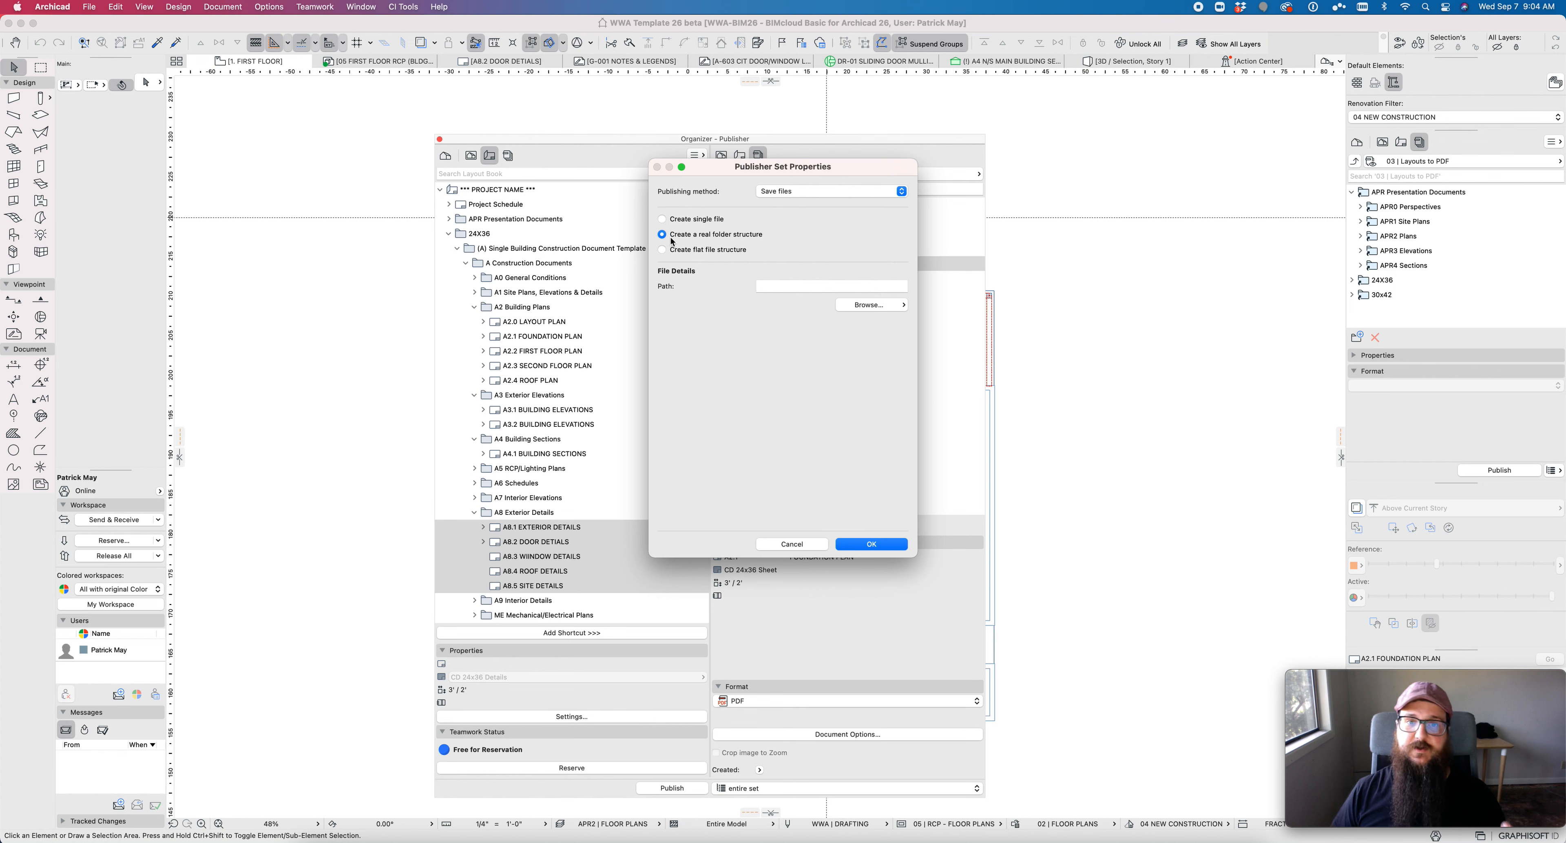
{"action": "left_click", "coordinate": [702, 250]}
{"action": "left_click_drag", "start_coordinate": [772, 171], "coordinate": [1154, 179]}
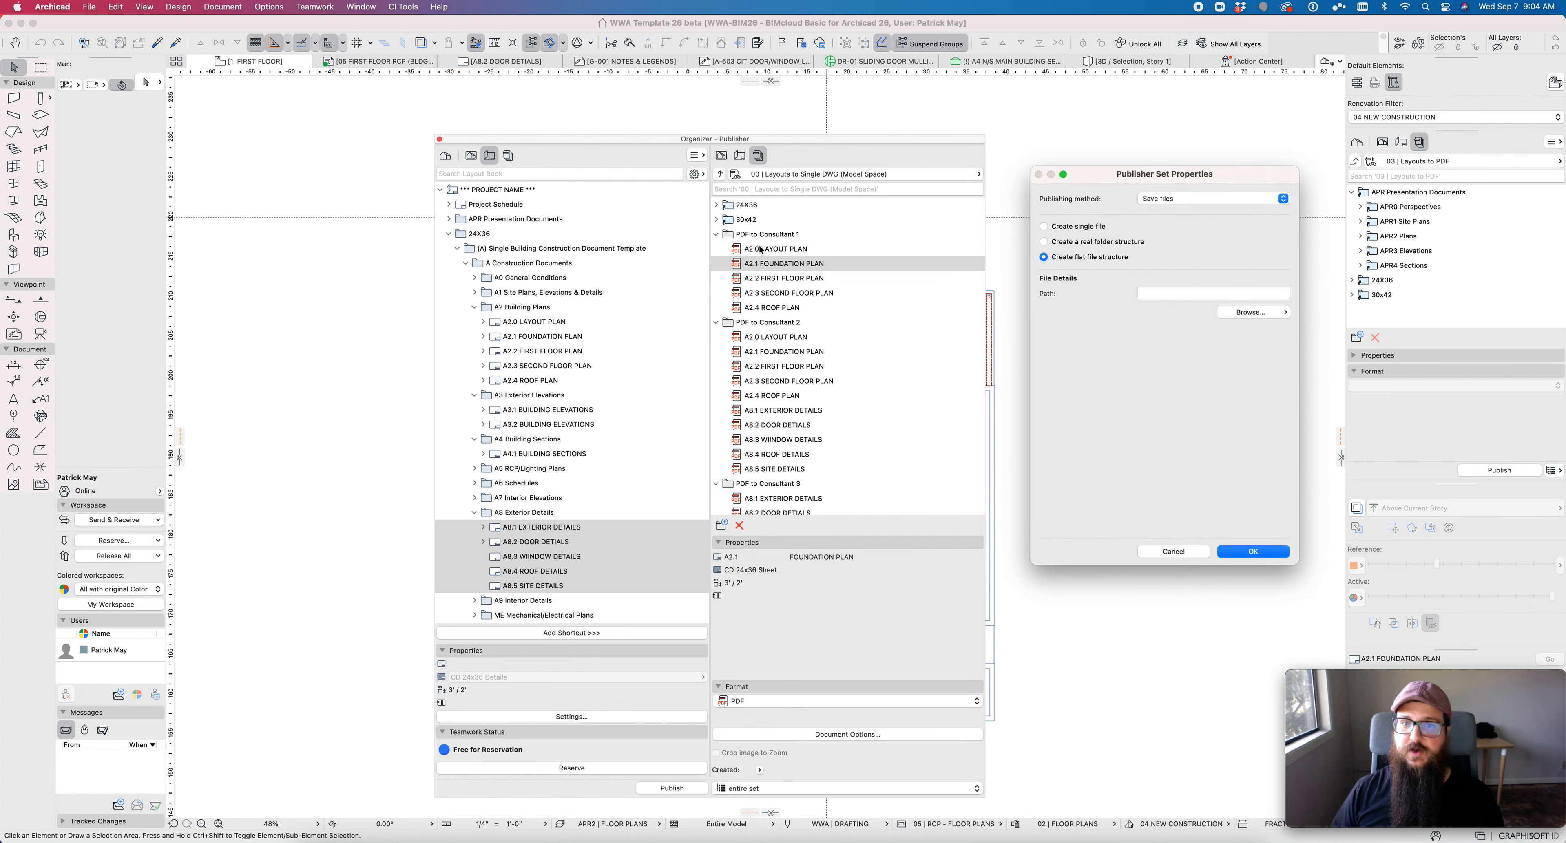
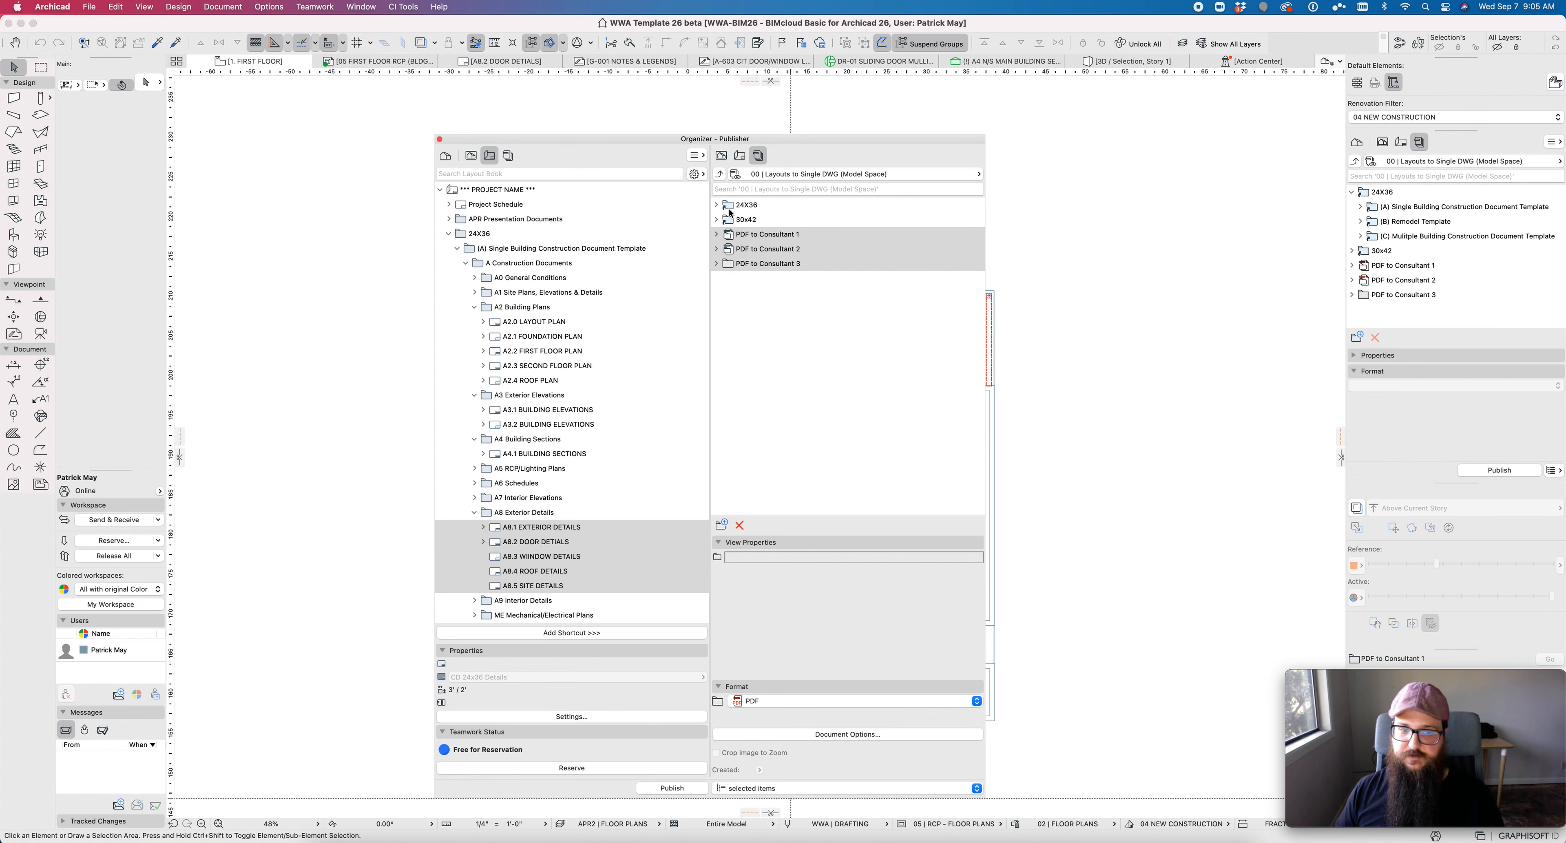
Review the document options and PDF options for the selected PDF to Consultant folders, without changing them.
{"action": "scroll", "coordinate": [493, 529], "scroll_direction": "down", "scroll_amount": 3}
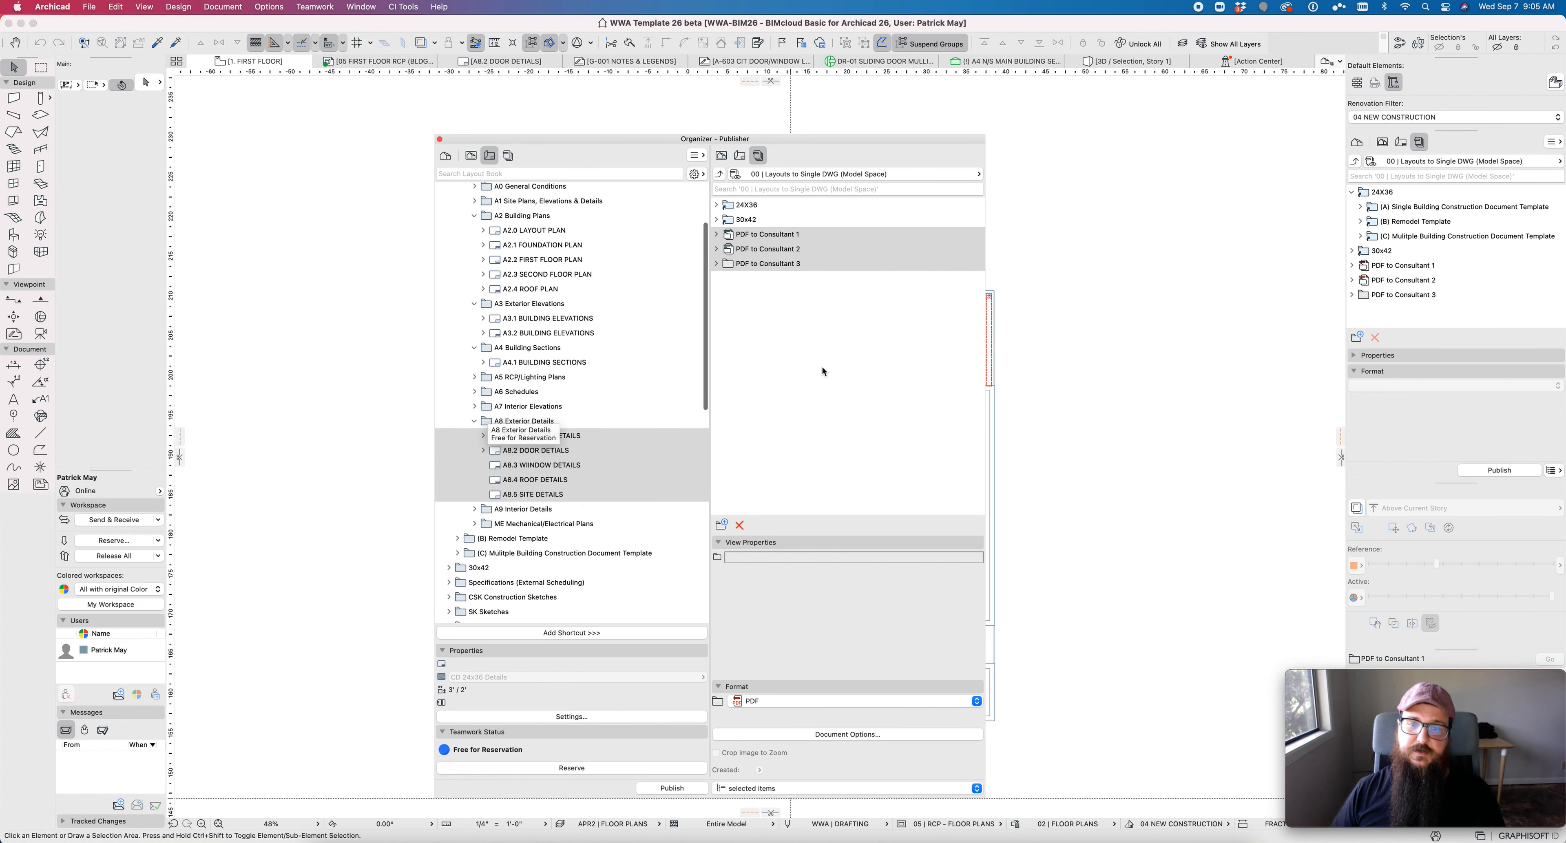
{"action": "left_click", "coordinate": [855, 737]}
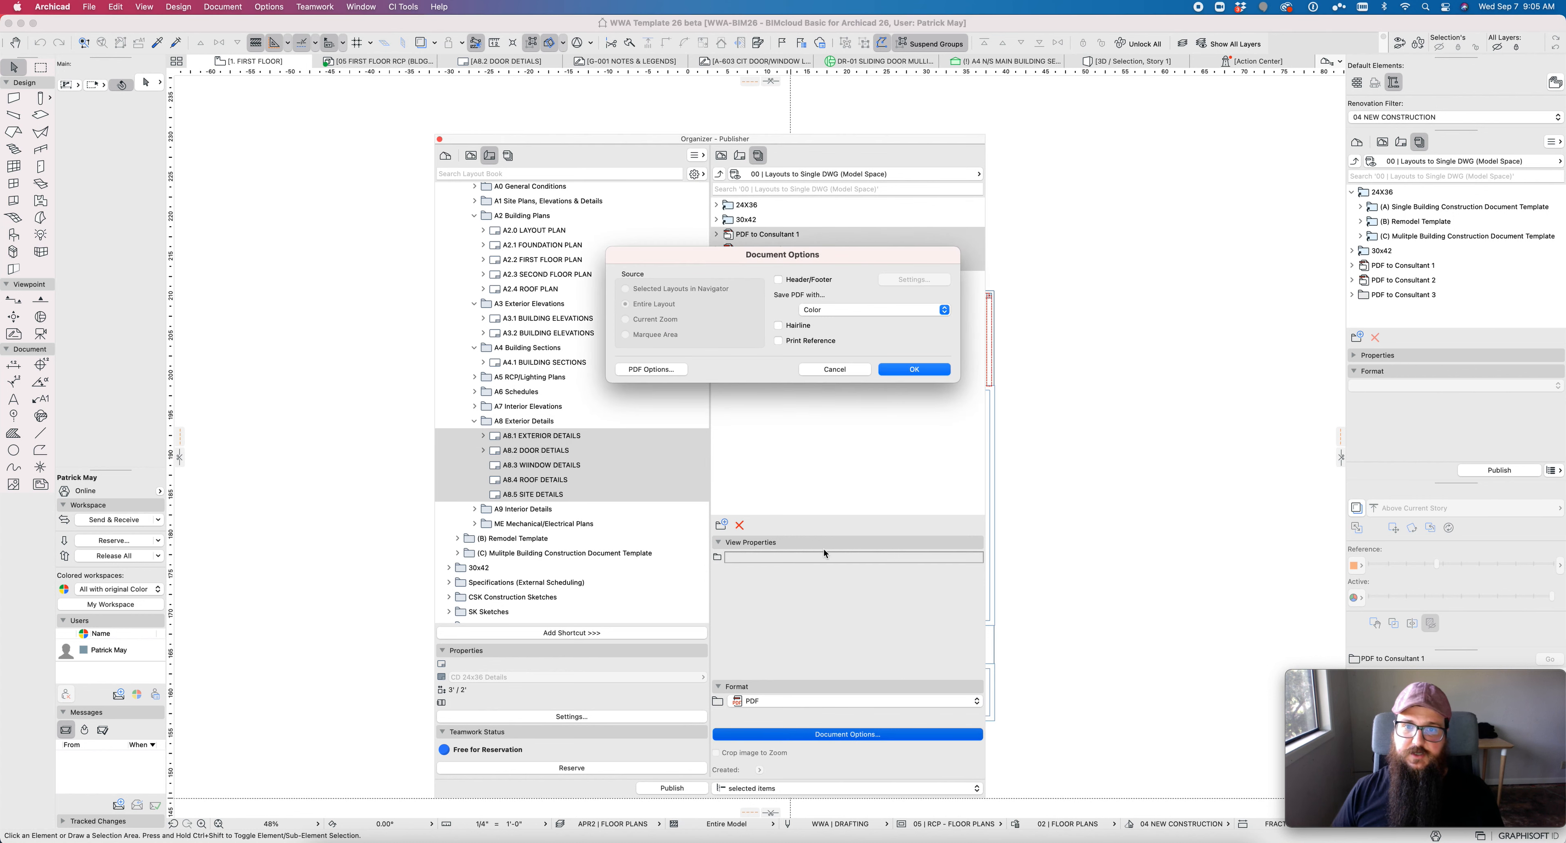
{"action": "left_click", "coordinate": [651, 372]}
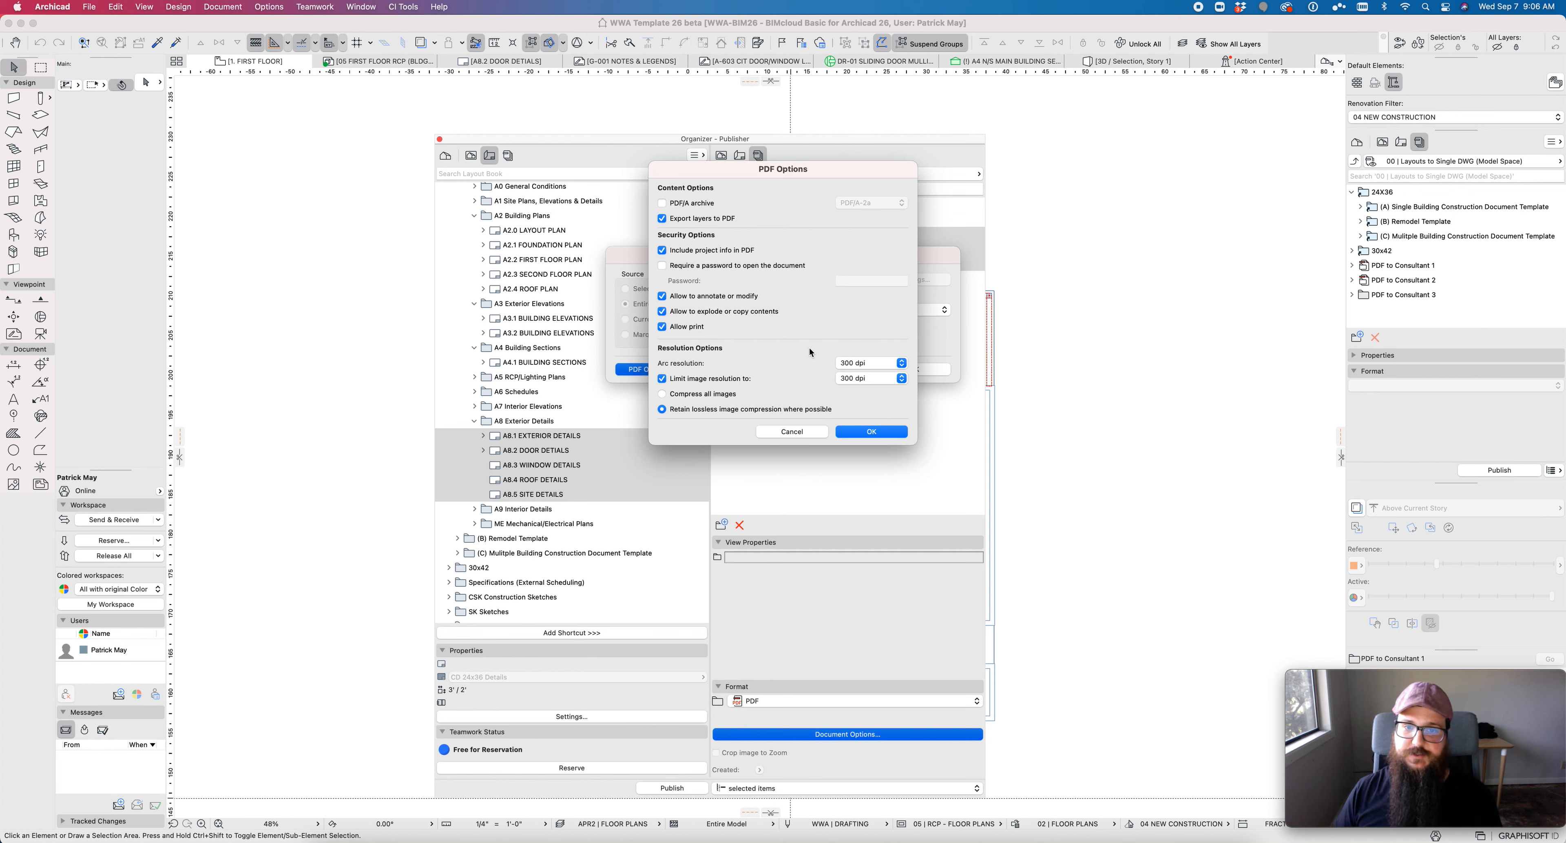
{"action": "key", "text": "Return"}
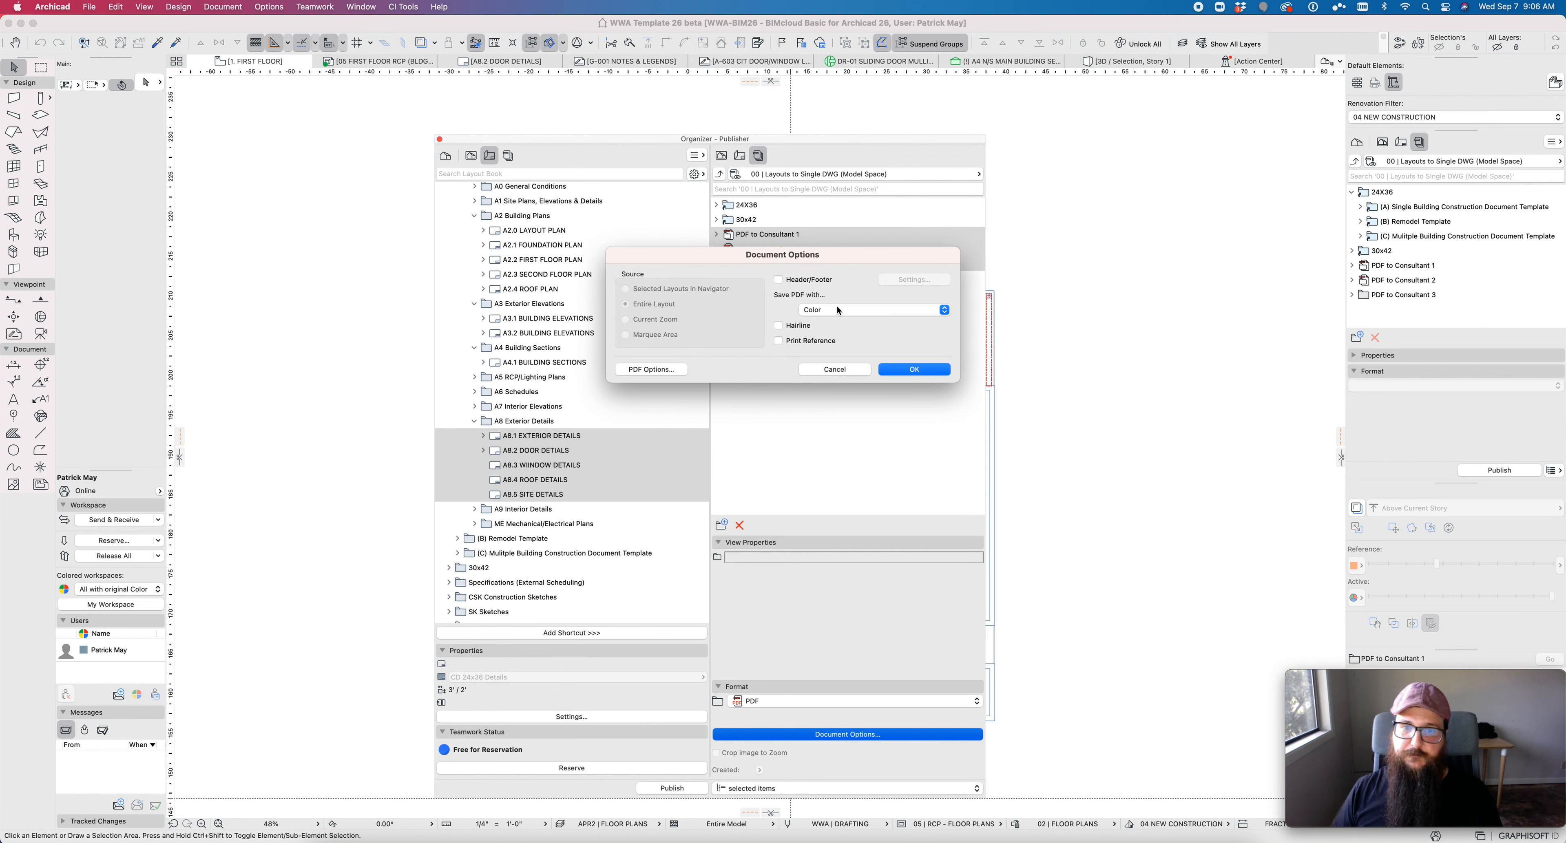
{"action": "left_click", "coordinate": [851, 369]}
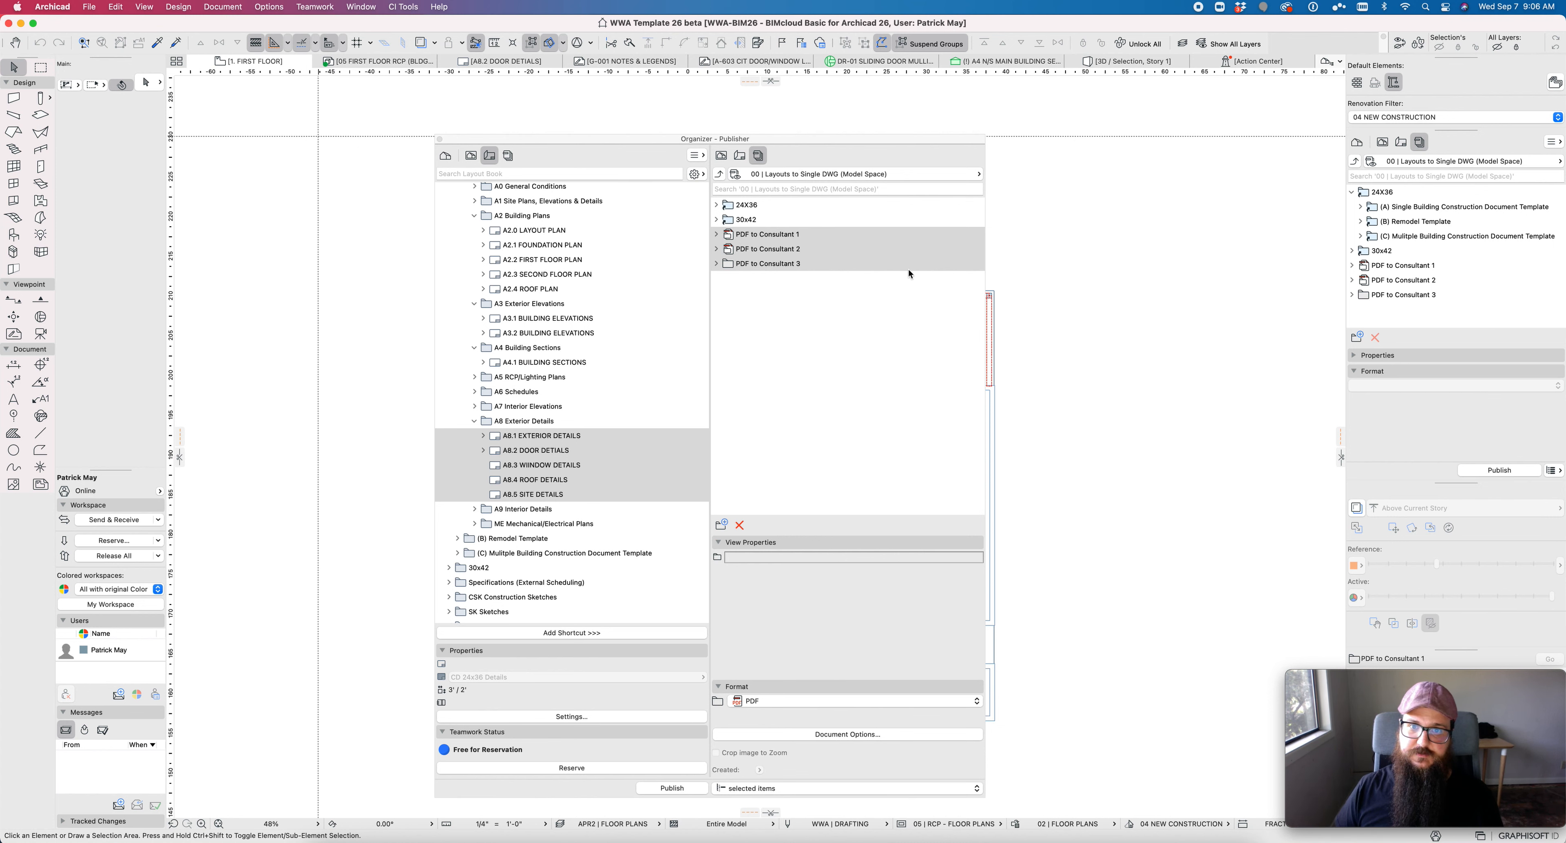
Switch the Organizer to the 05 | Model Export BIMx publisher set and move its window off the floor plan.
{"action": "left_click", "coordinate": [847, 345]}
{"action": "left_click", "coordinate": [864, 174]}
{"action": "left_click", "coordinate": [1081, 268]}
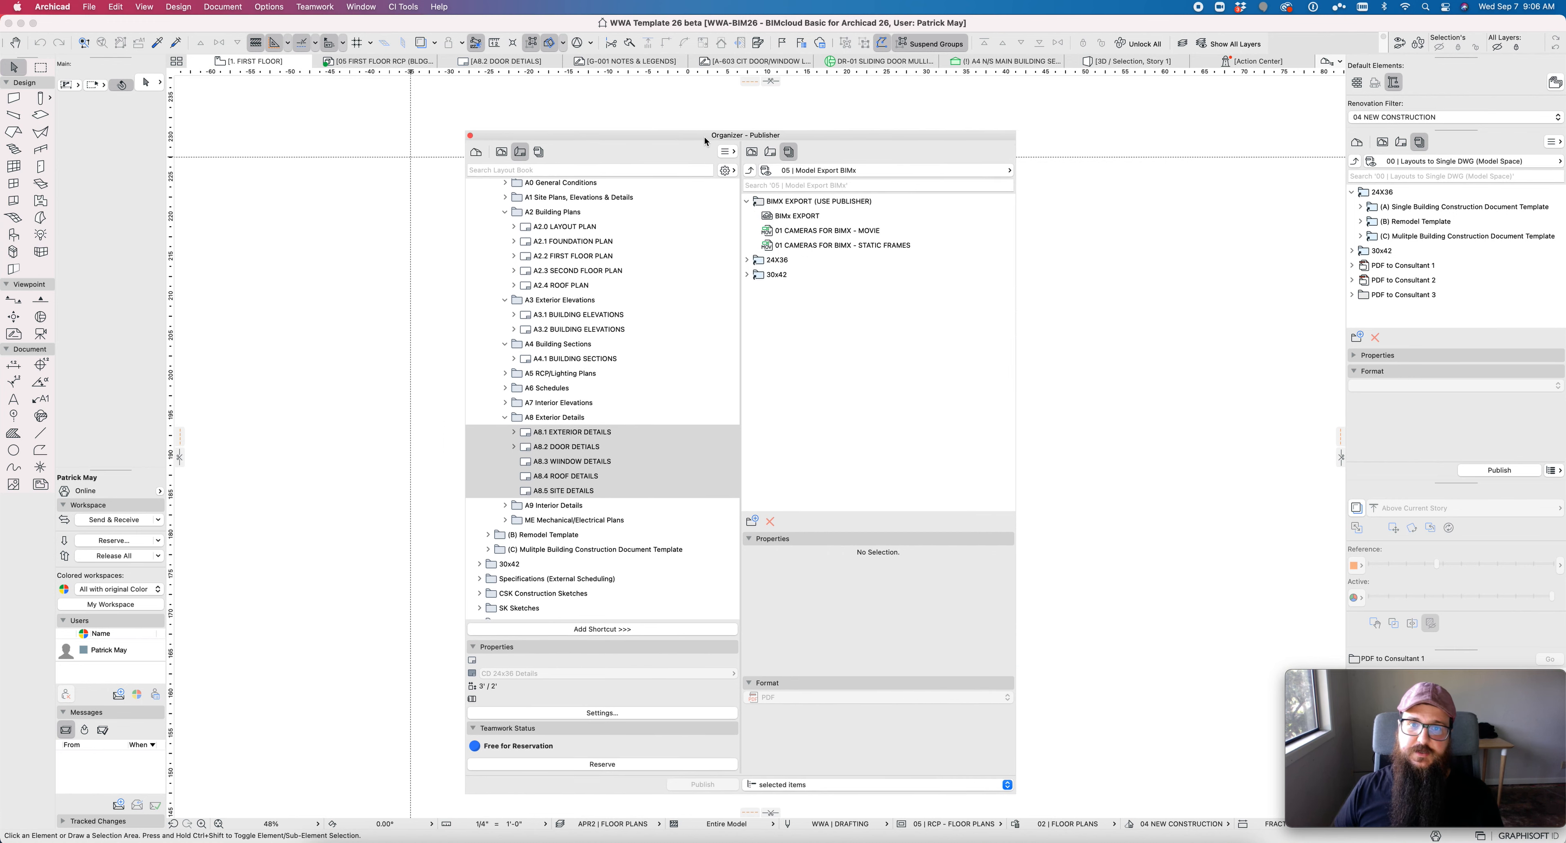
{"action": "left_click_drag", "start_coordinate": [666, 145], "coordinate": [956, 126]}
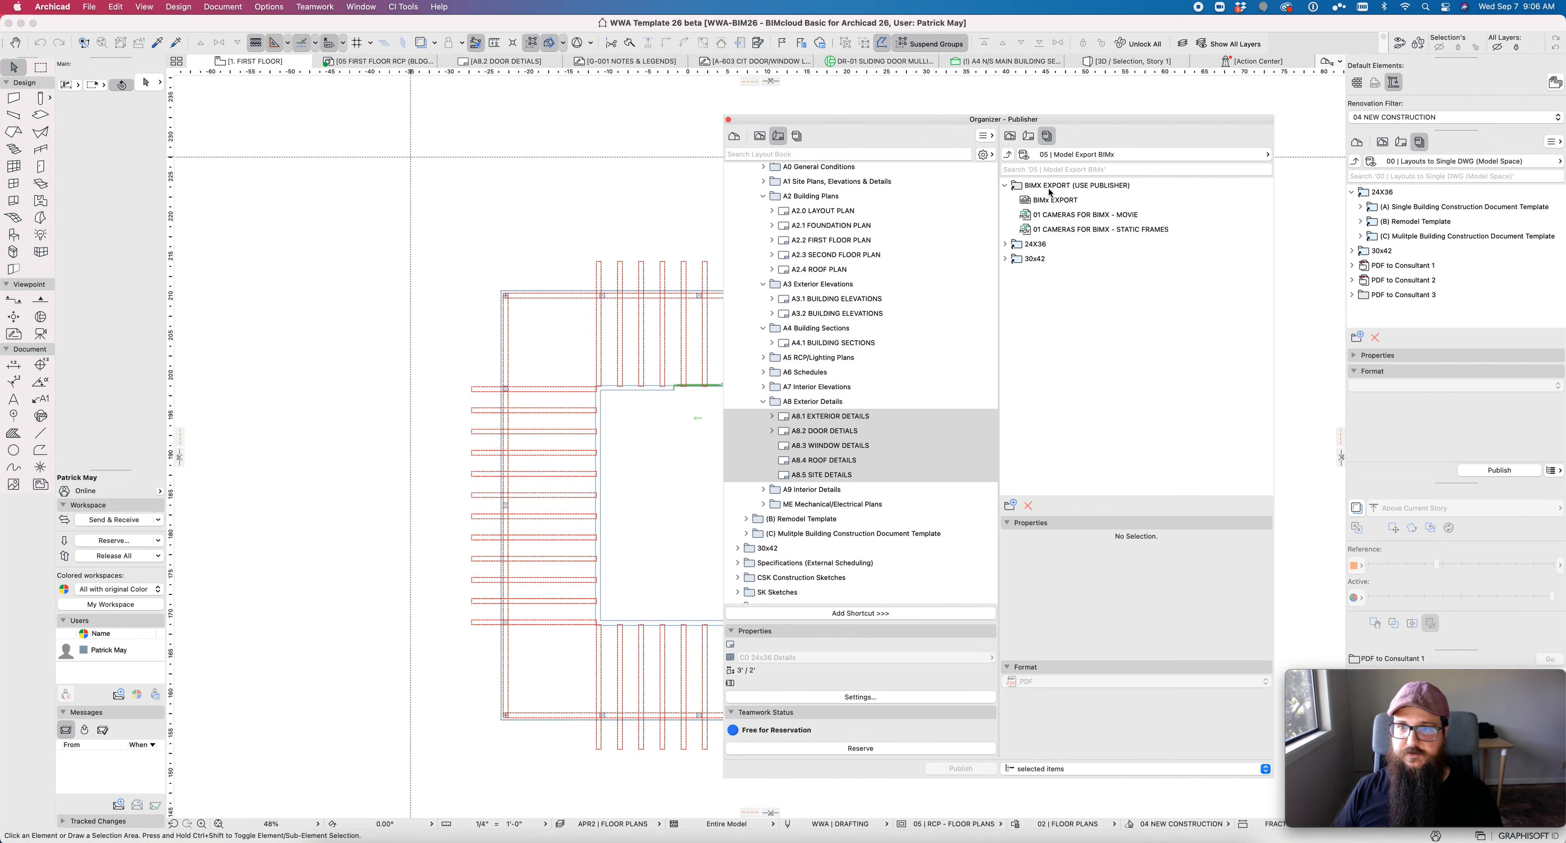
Show the View Map beside the BIMx set and expand its 04 MODEL EXPORT folder to examine the export views.
{"action": "left_click", "coordinate": [762, 139]}
{"action": "scroll", "coordinate": [812, 396], "scroll_direction": "down", "scroll_amount": 5}
{"action": "scroll", "coordinate": [810, 396], "scroll_direction": "down", "scroll_amount": 3}
{"action": "scroll", "coordinate": [810, 392], "scroll_direction": "up", "scroll_amount": 20}
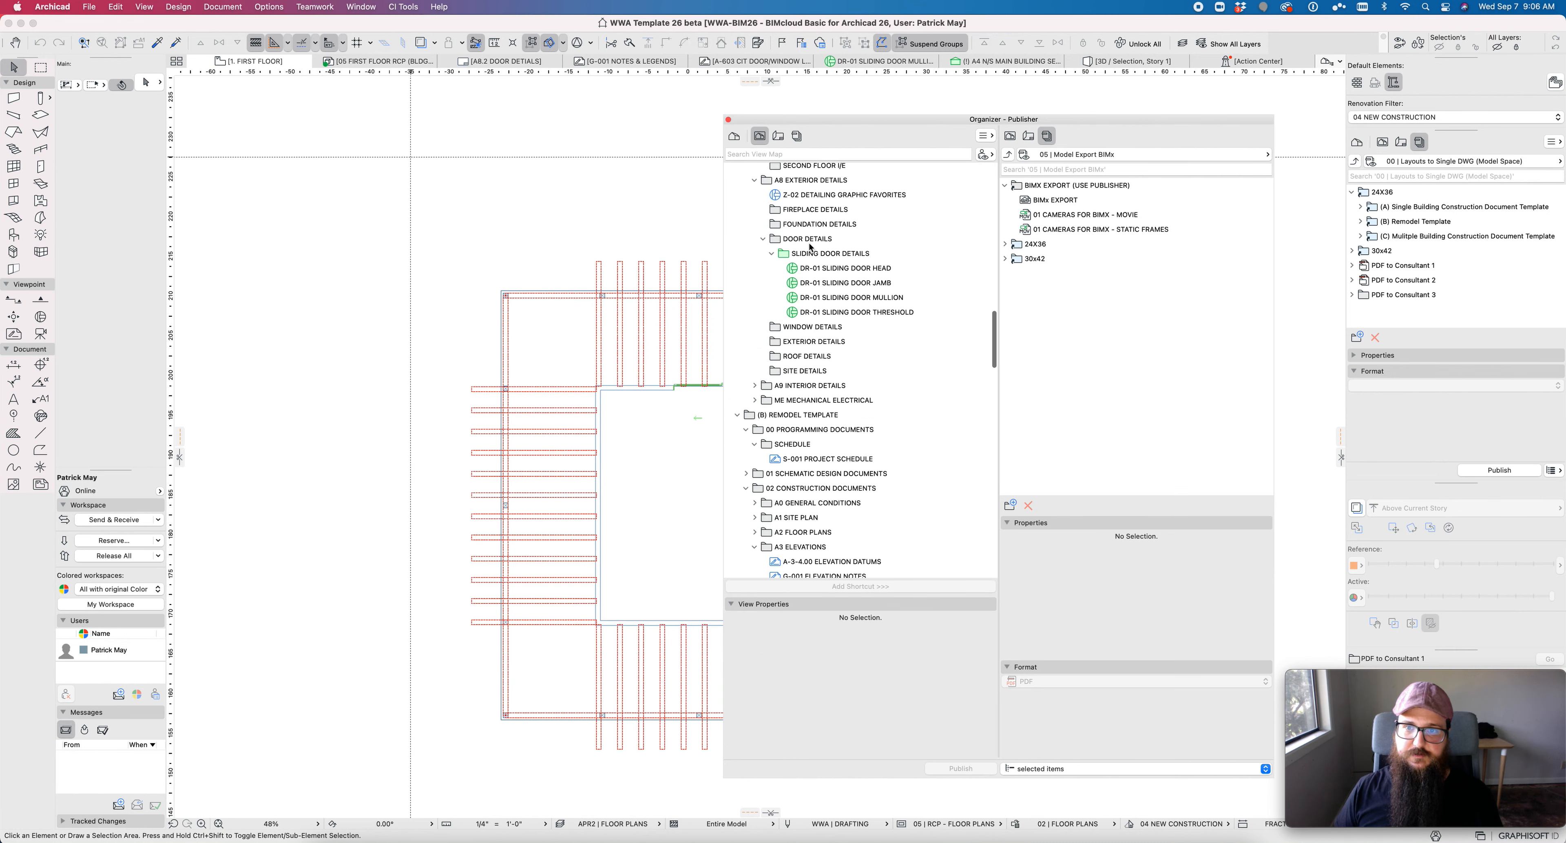
{"action": "left_click", "coordinate": [737, 229]}
{"action": "left_click", "coordinate": [737, 273]}
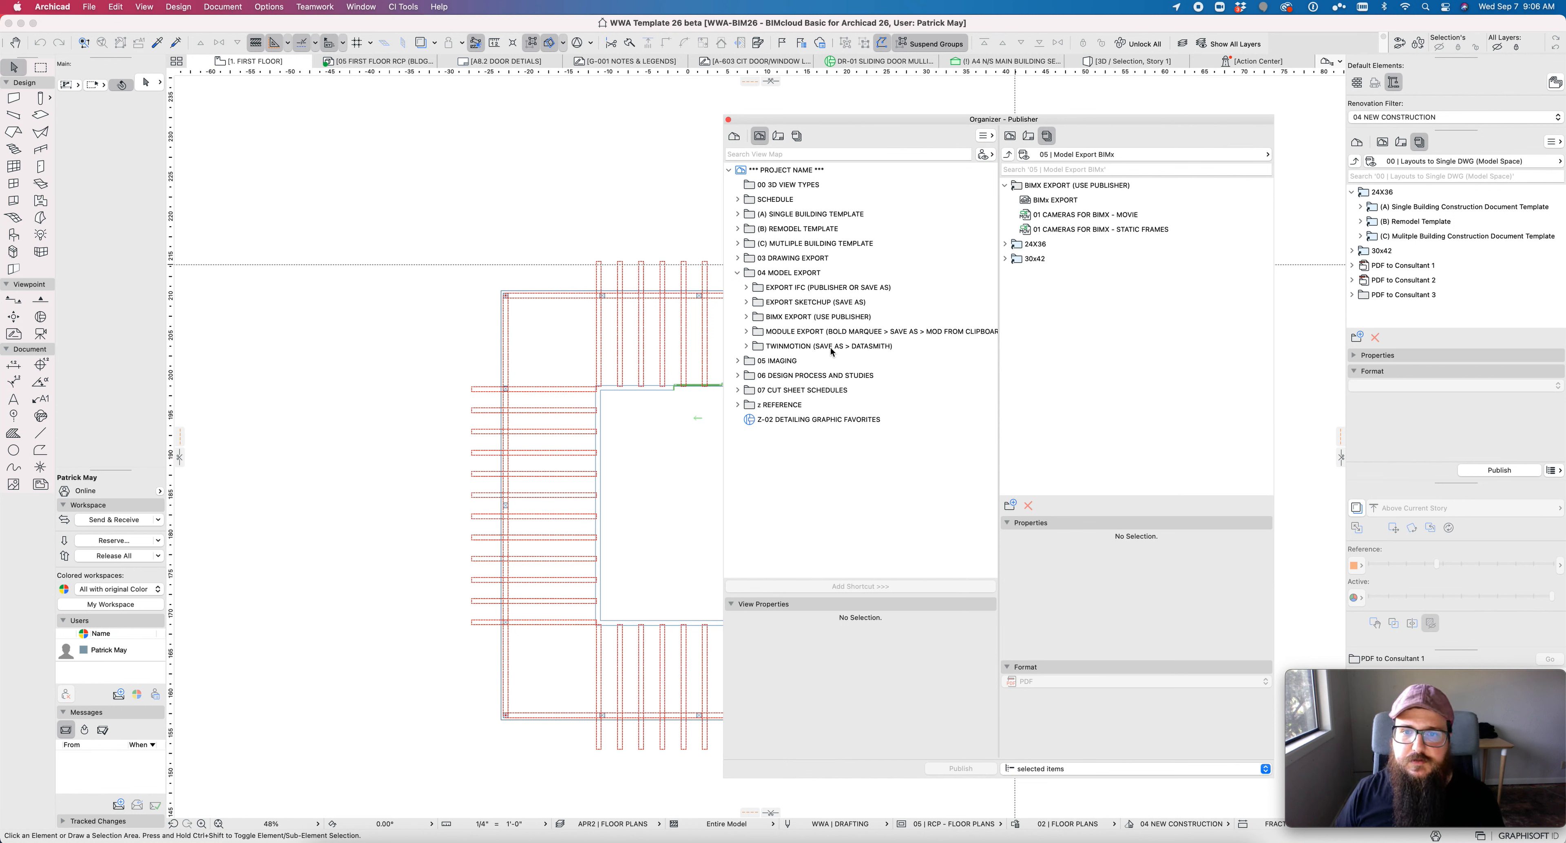
Expand the BIMX EXPORT (USE PUBLISHER) view folder, open its BIMx EXPORT view and move the Organizer away from the 3D model.
{"action": "double_click", "coordinate": [802, 319]}
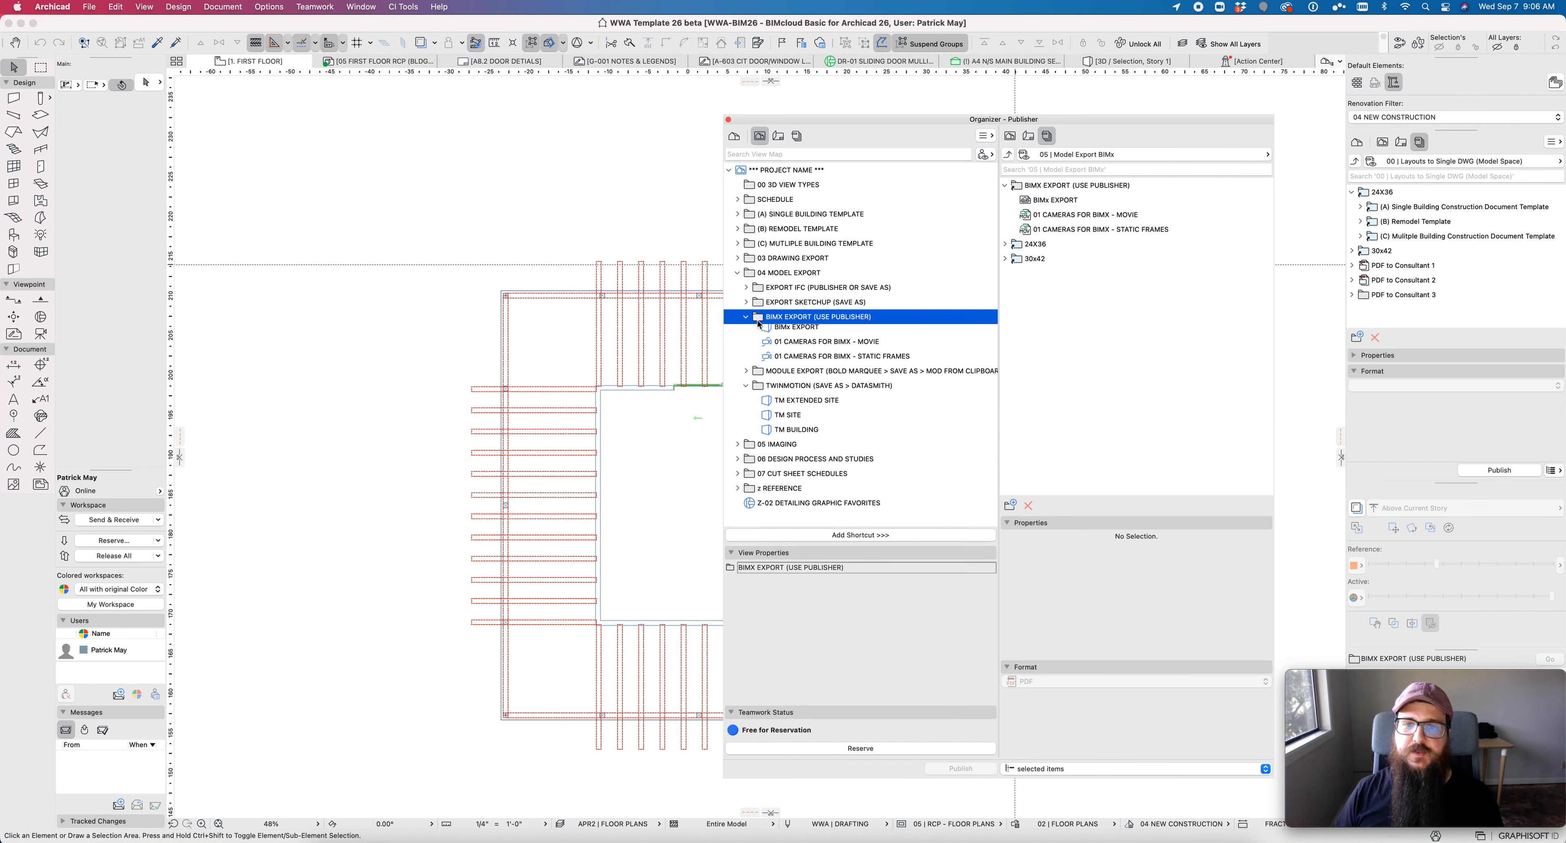
{"action": "left_click", "coordinate": [793, 334]}
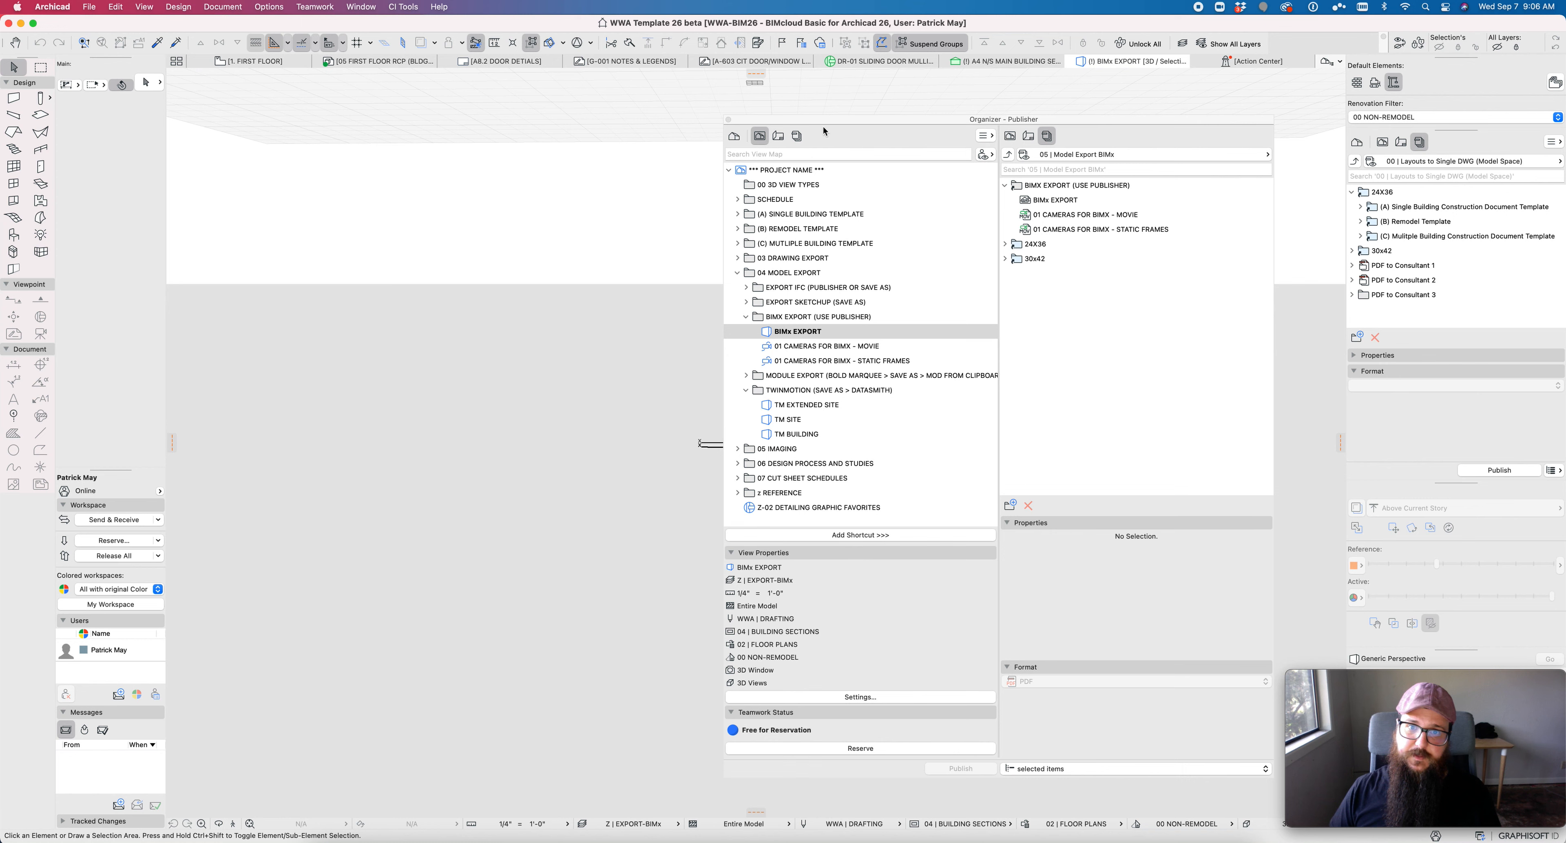
{"action": "left_click_drag", "start_coordinate": [842, 118], "coordinate": [600, 434]}
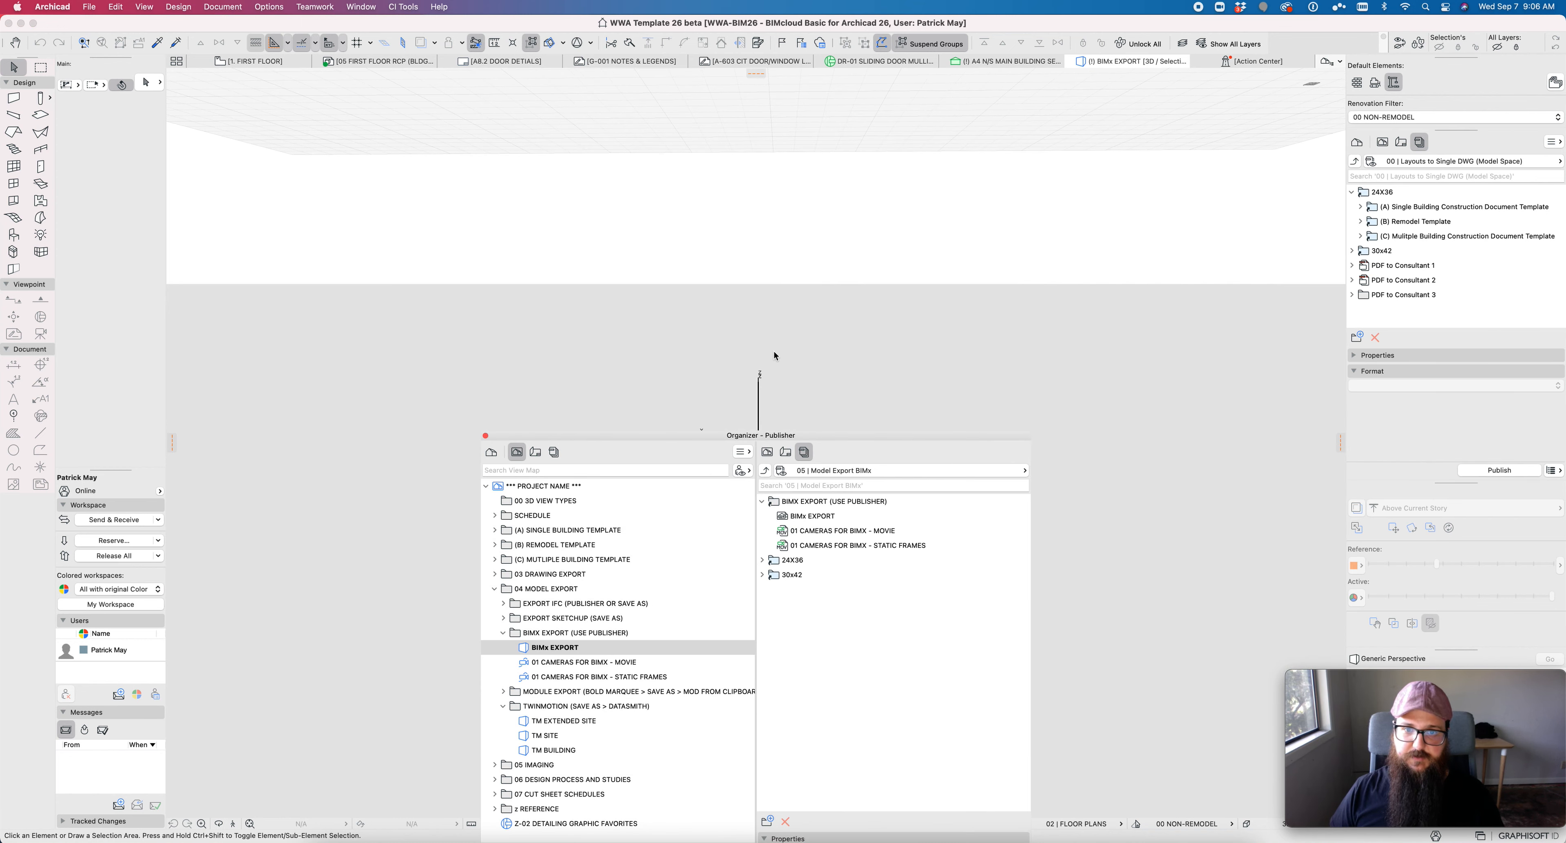
Display all elements in the 3D window, select the main building and isolate only that selection for the BIMx EXPORT view.
{"action": "left_click", "coordinate": [777, 361]}
{"action": "key", "text": "super+F5"}
{"action": "left_click_drag", "start_coordinate": [1060, 415], "coordinate": [869, 311]}
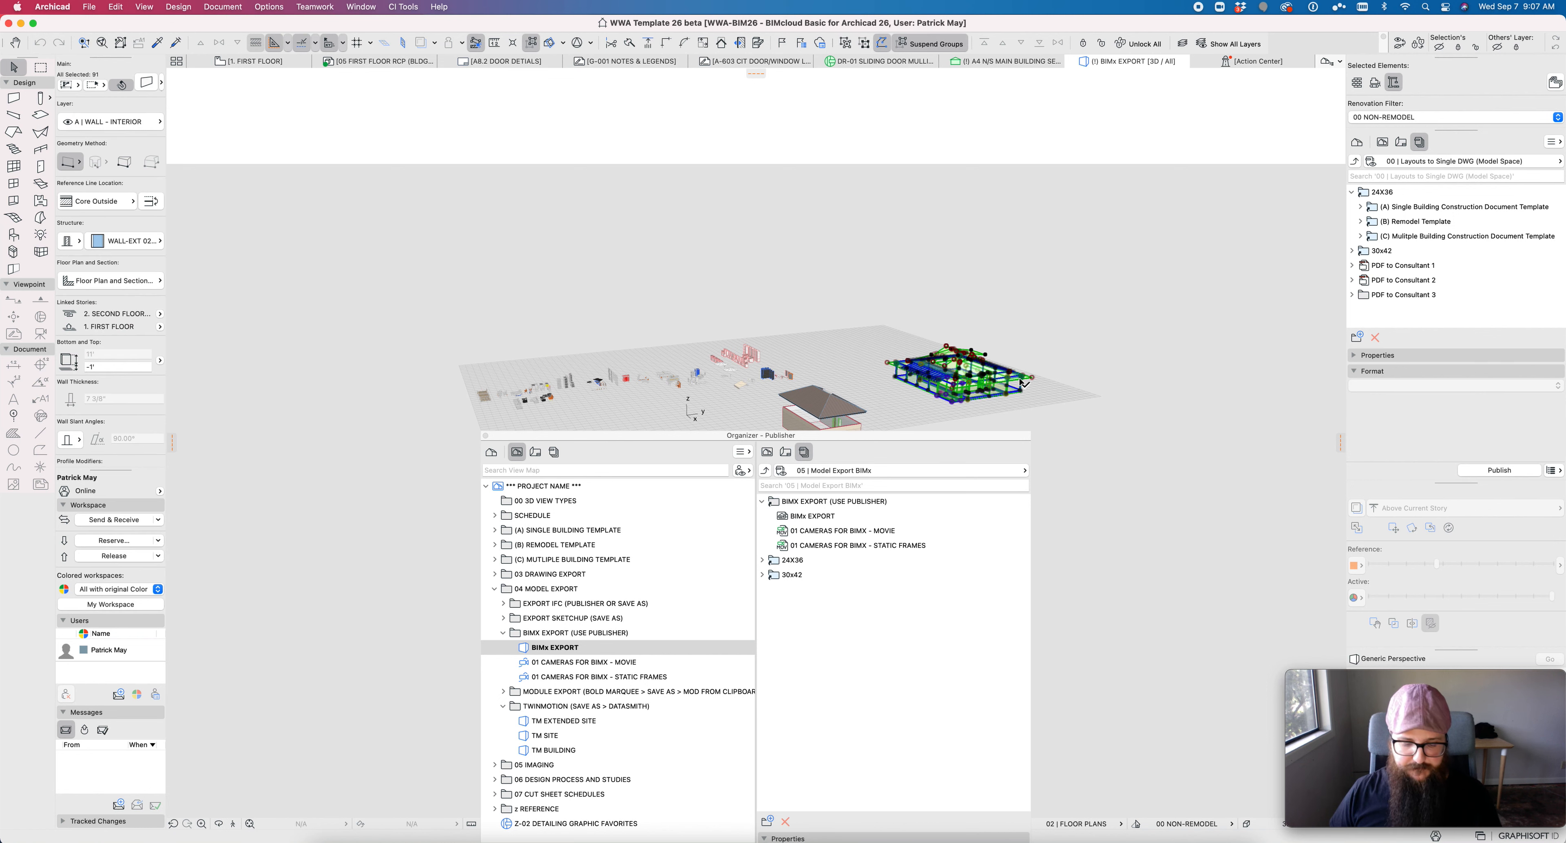
{"action": "key", "text": "F5"}
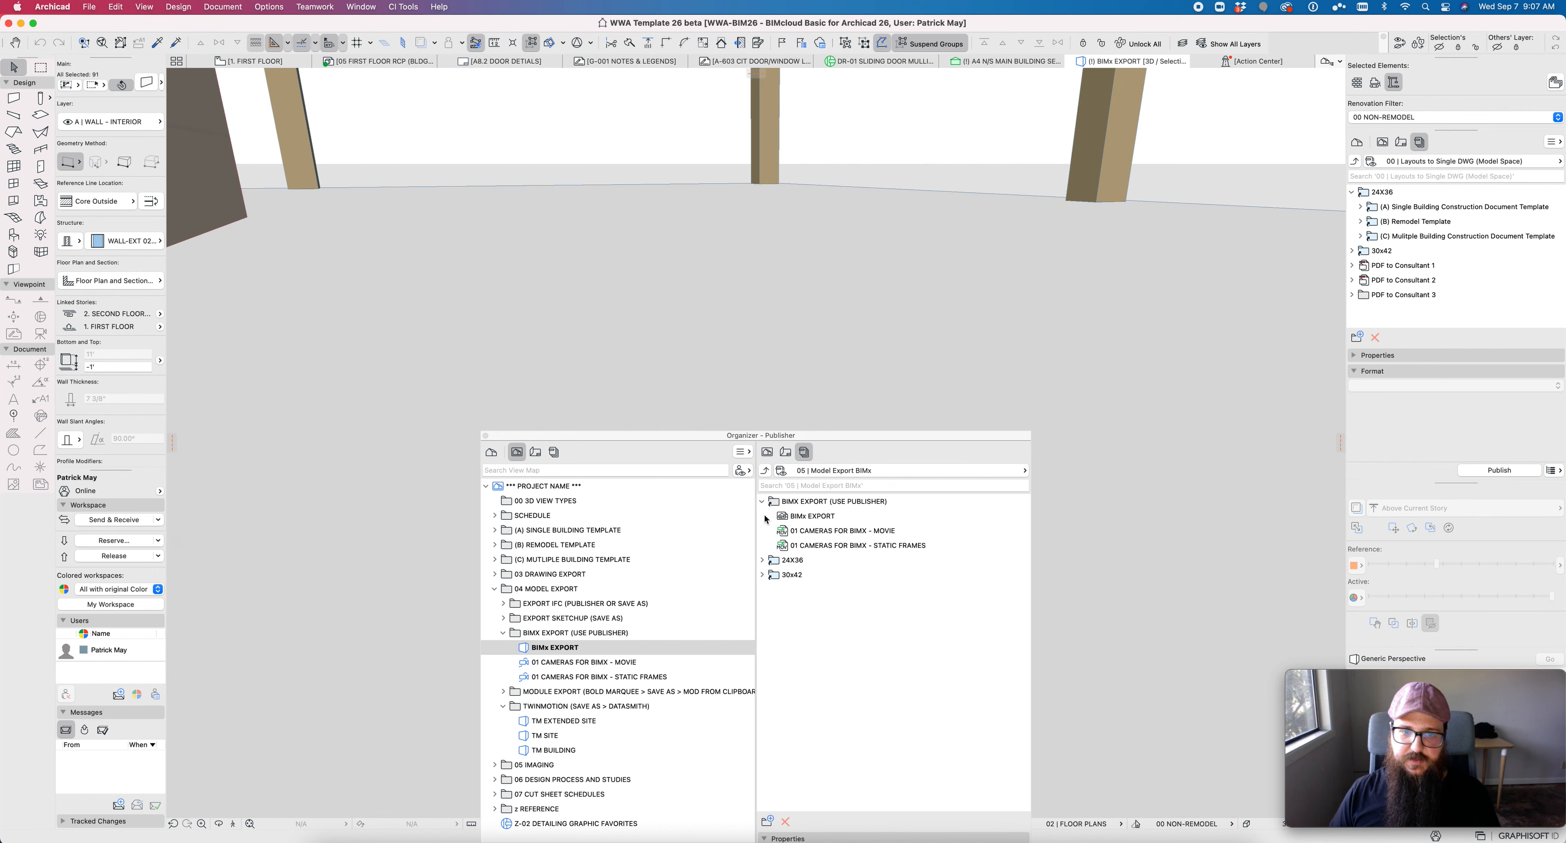
{"action": "double_click", "coordinate": [573, 650]}
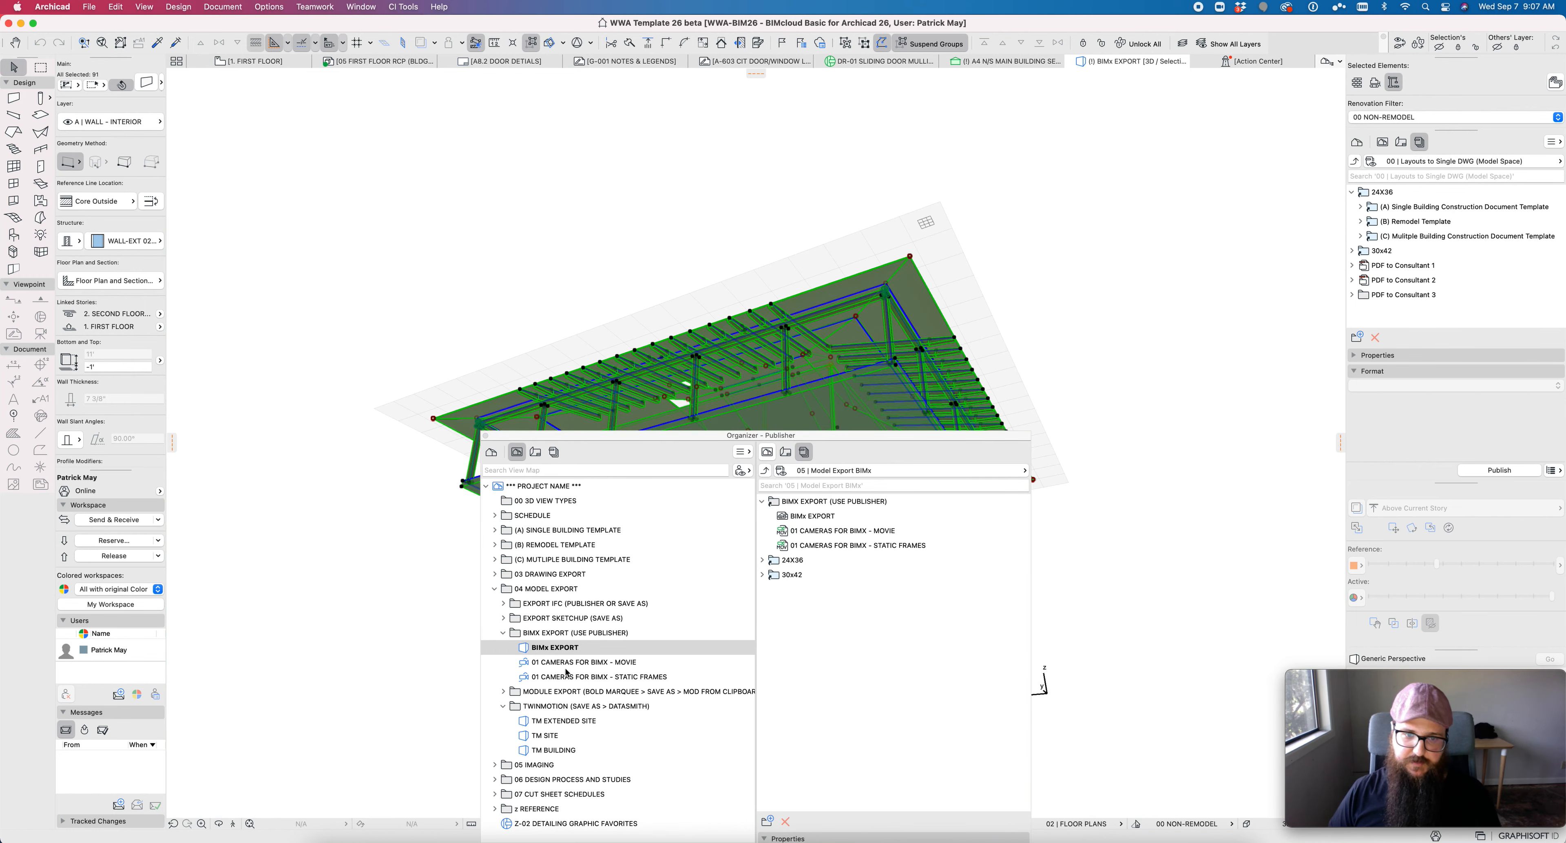
Reserve the BIMx EXPORT view, redefine it with the current 3D display, and select its item in the publisher set.
{"action": "right_click", "coordinate": [573, 652]}
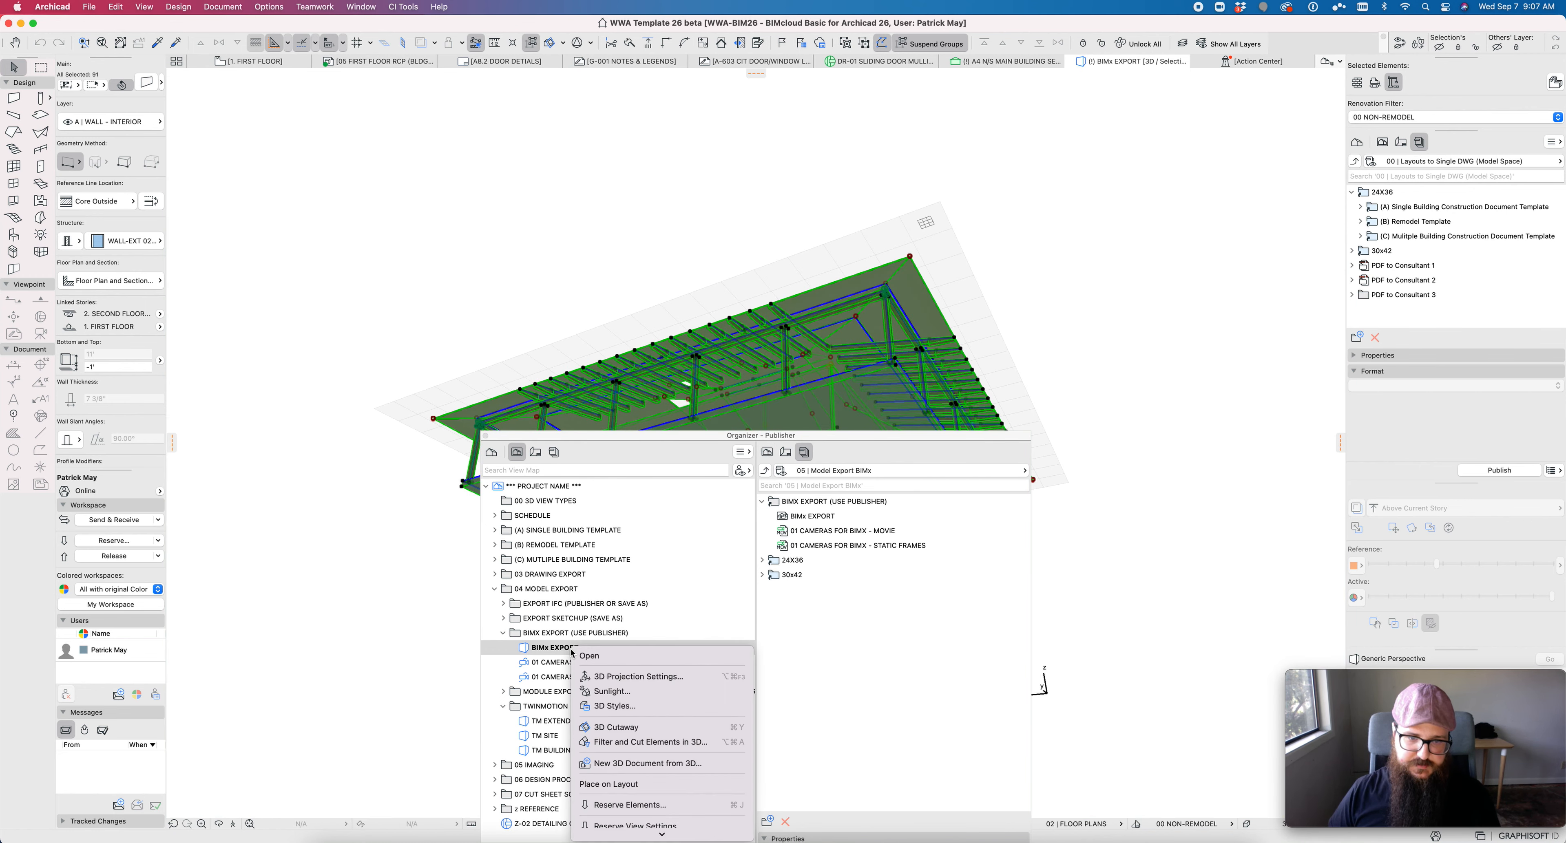
{"action": "left_click", "coordinate": [654, 811]}
{"action": "left_click", "coordinate": [806, 516]}
Check the BIMx EXPORT publisher item against the isolated building, moving the Organizer aside and back.
{"action": "left_click_drag", "start_coordinate": [851, 435], "coordinate": [1040, 185]}
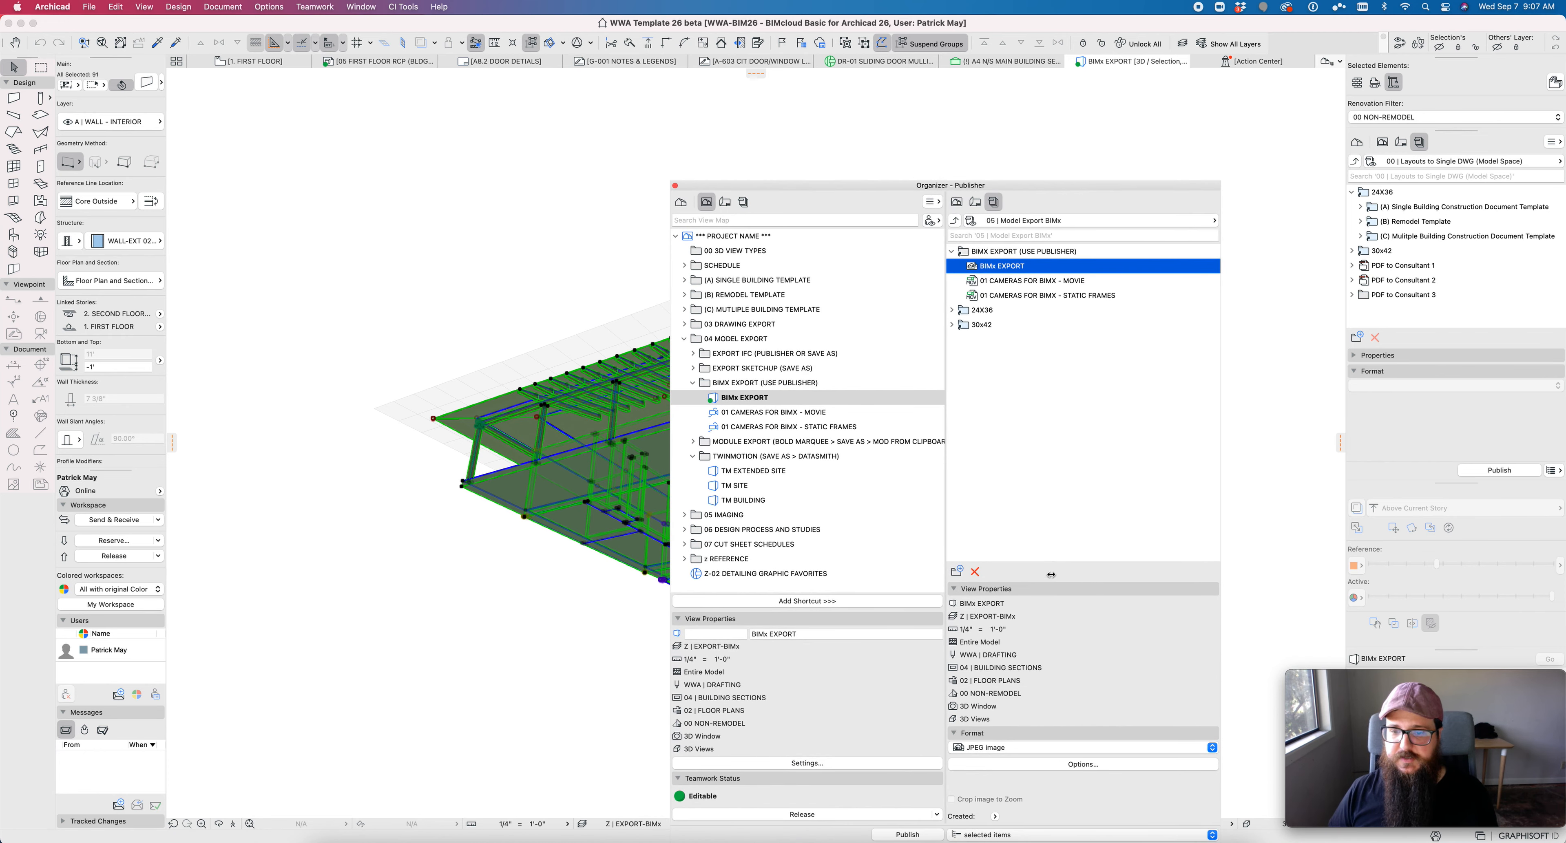
{"action": "double_click", "coordinate": [1014, 272]}
{"action": "left_click", "coordinate": [993, 267]}
{"action": "left_click_drag", "start_coordinate": [1057, 186], "coordinate": [1024, 754]}
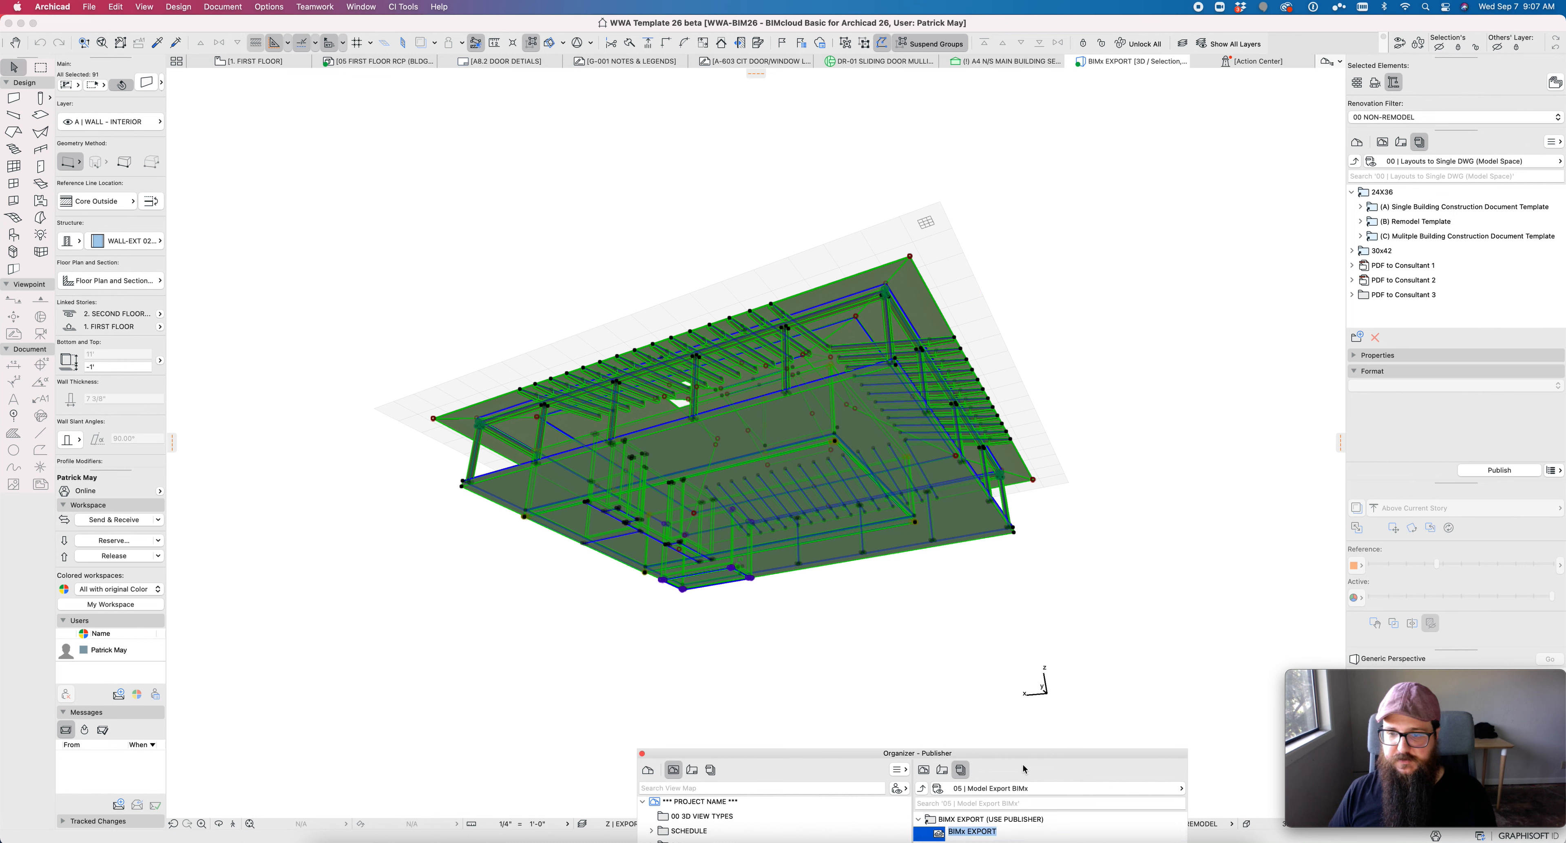
{"action": "left_click_drag", "start_coordinate": [930, 757], "coordinate": [946, 103]}
In the BIMx set's publishing properties, set the info set to Classification and Properties and the path to the local Desktop.
{"action": "right_click", "coordinate": [981, 177]}
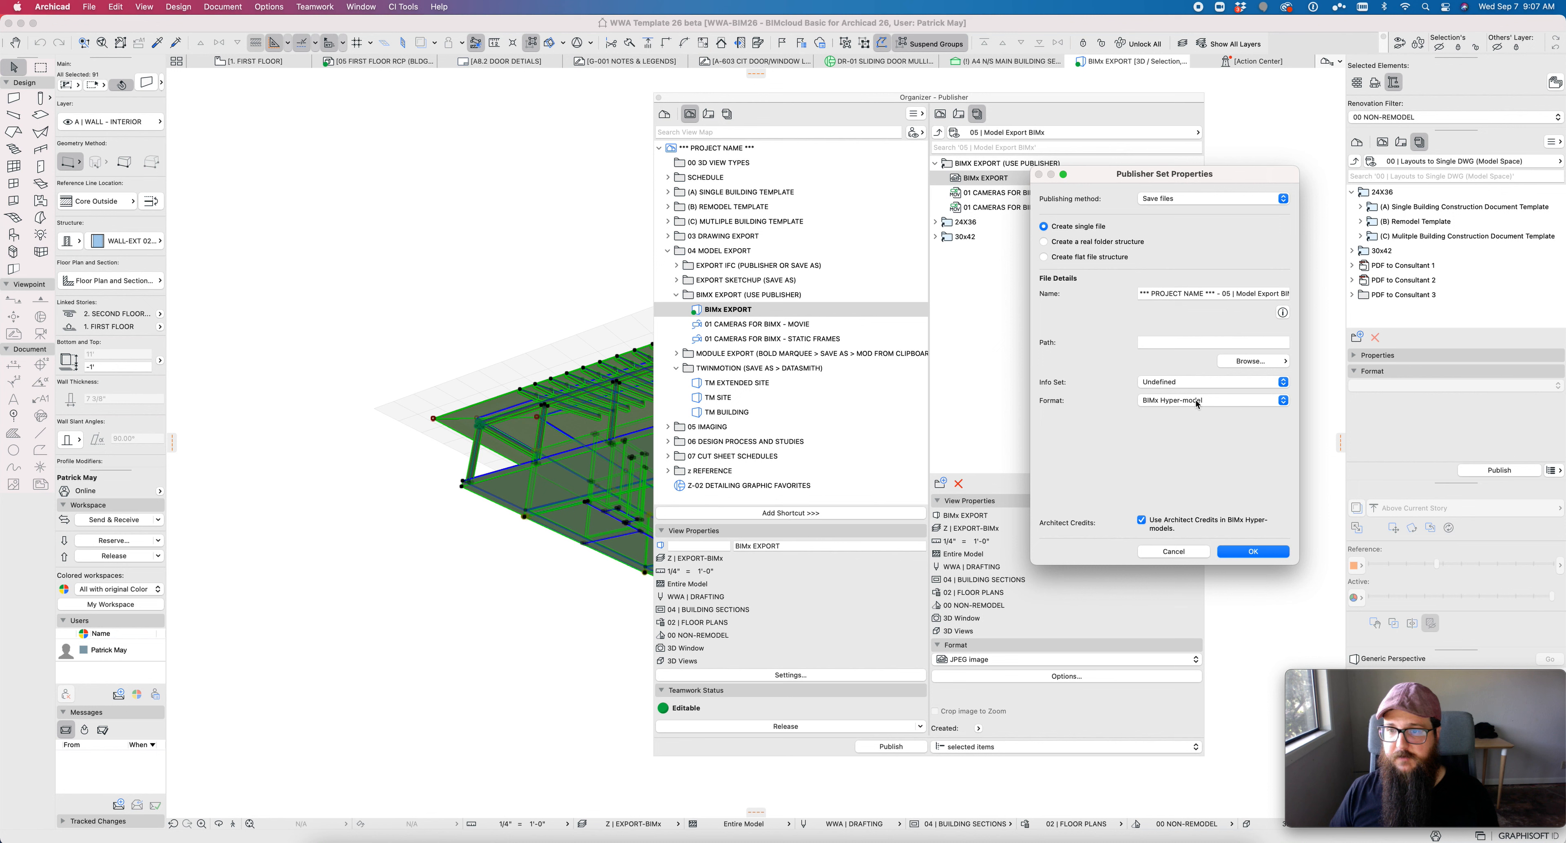
{"action": "left_click", "coordinate": [1173, 383]}
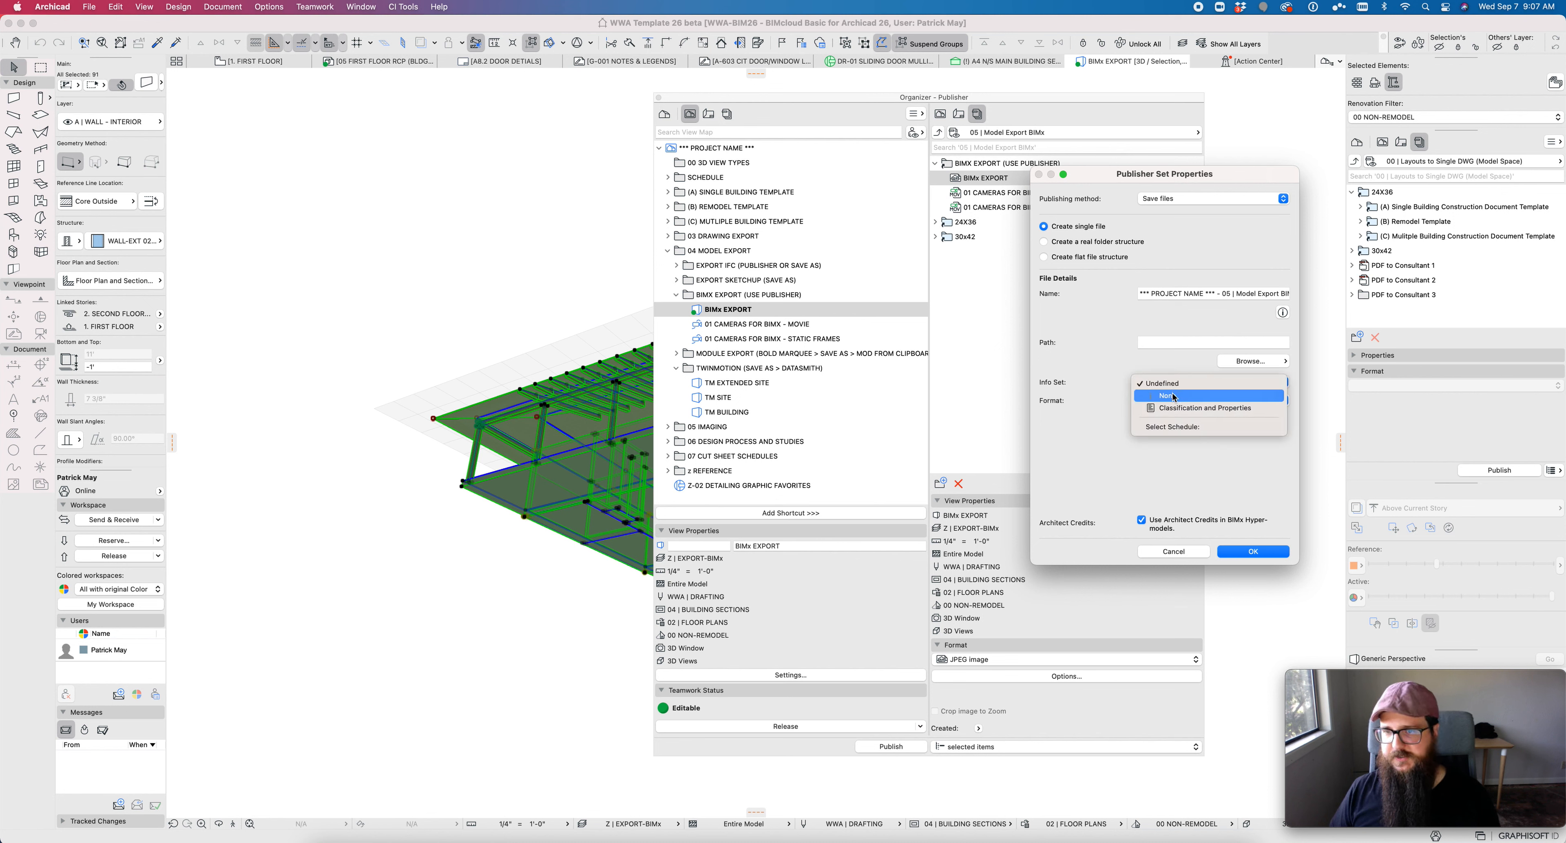
{"action": "left_click", "coordinate": [1204, 408]}
{"action": "left_click", "coordinate": [1253, 361]}
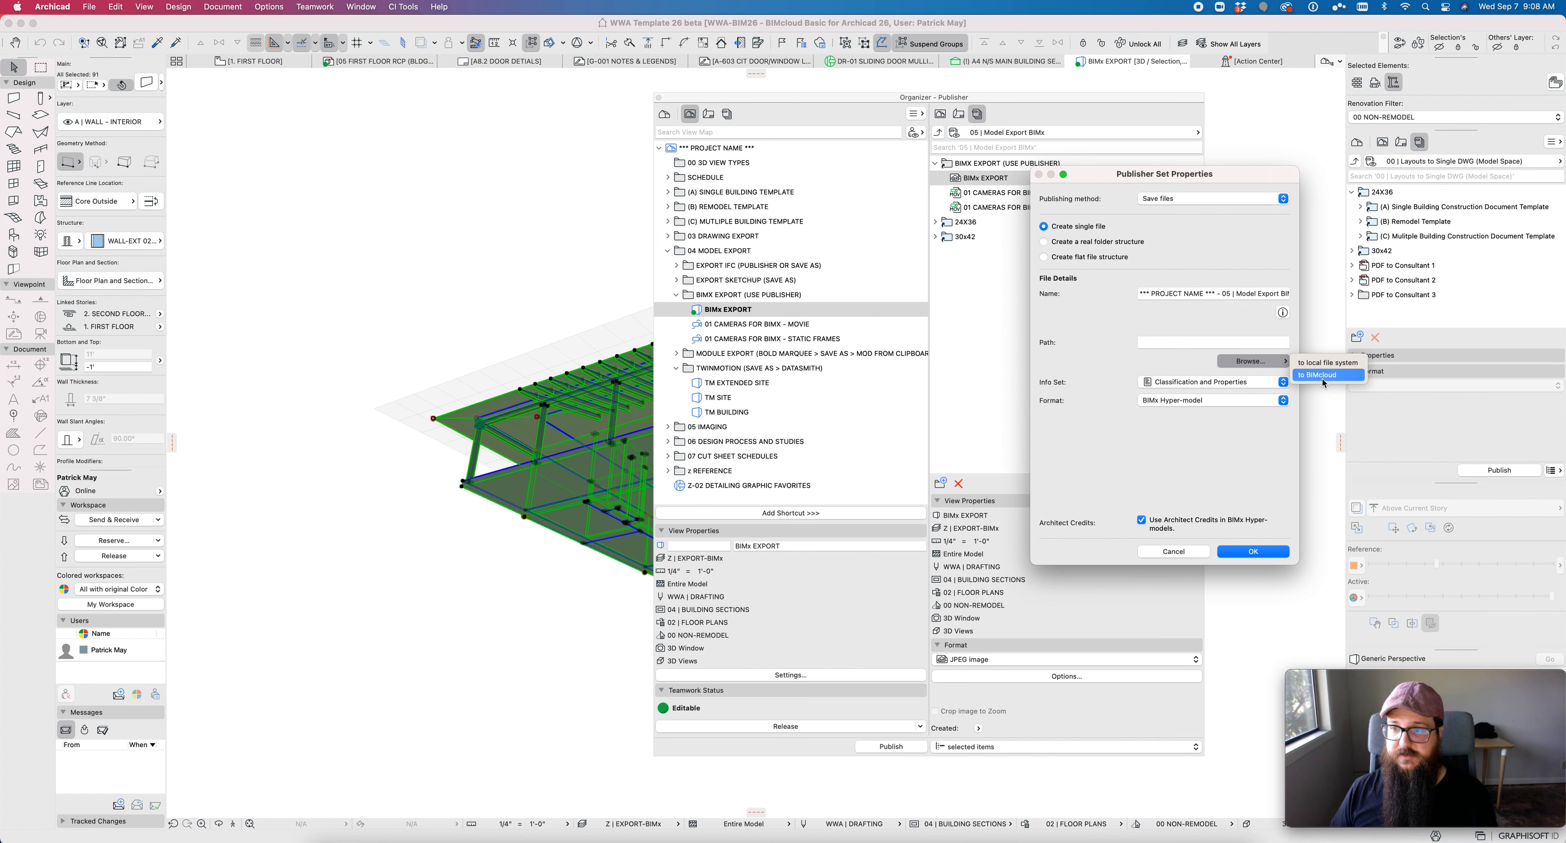
{"action": "left_click", "coordinate": [1327, 364]}
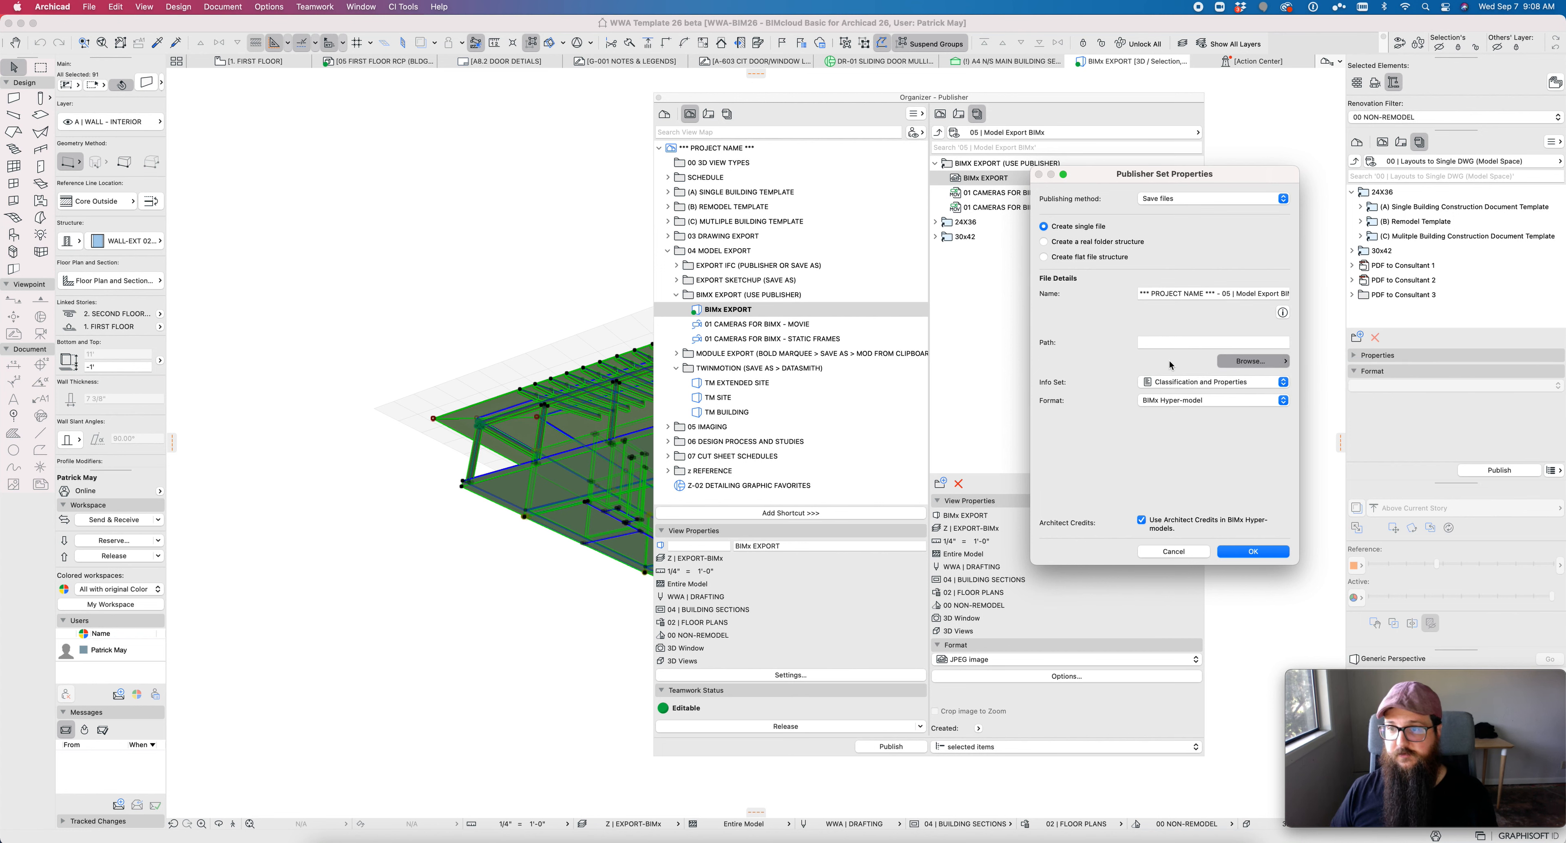
{"action": "left_click", "coordinate": [1531, 746]}
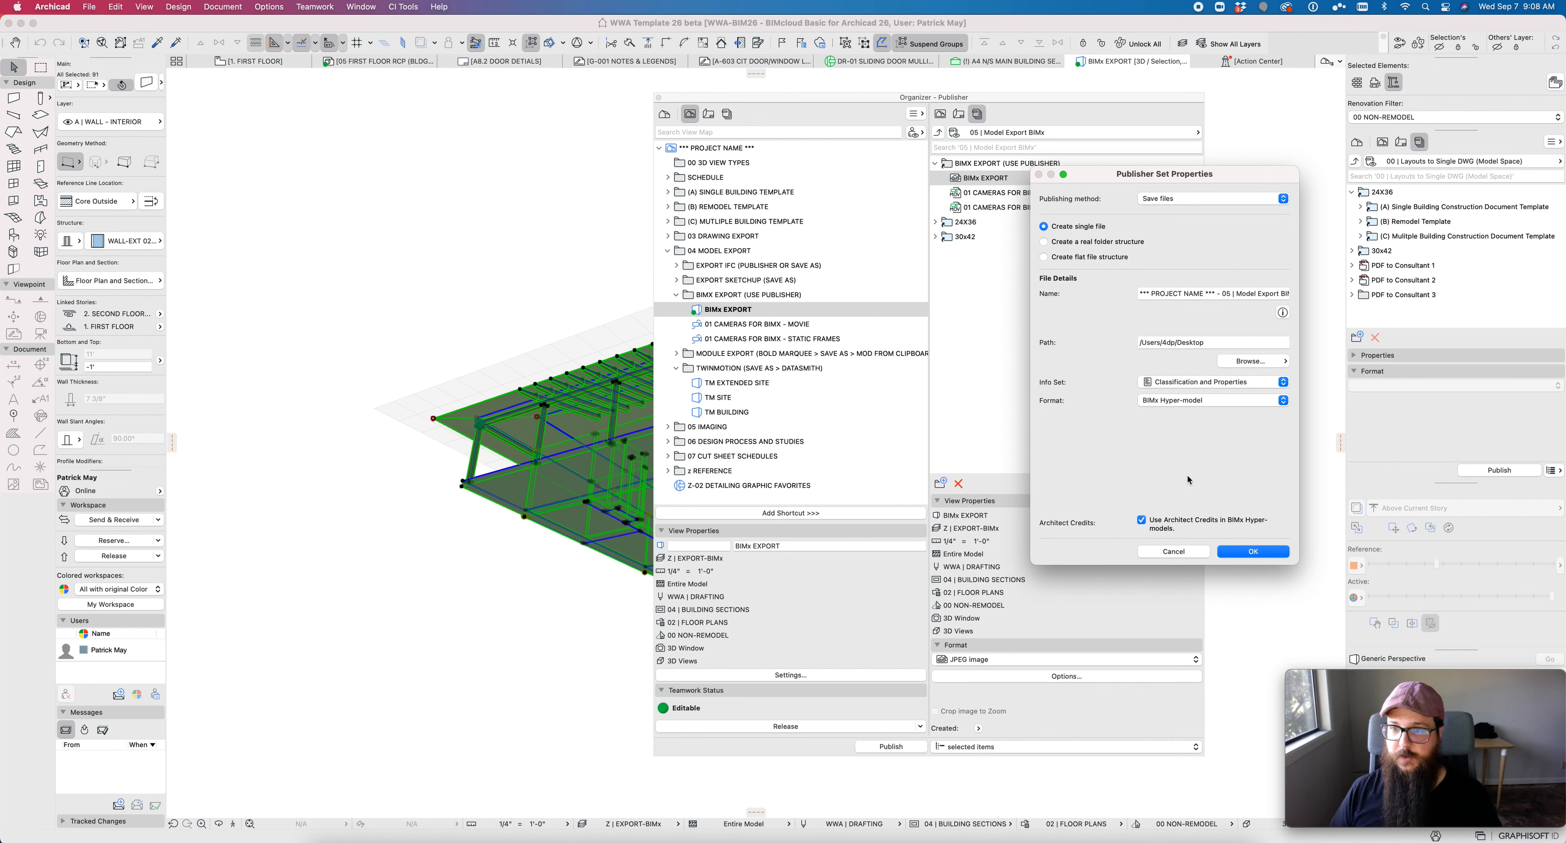
Name the BIMx output file 2022-09-07 Sample and accept the publisher set properties.
{"action": "left_click", "coordinate": [1166, 296]}
{"action": "key", "text": "cmd+a"}
{"action": "type", "text": "2022-0"}
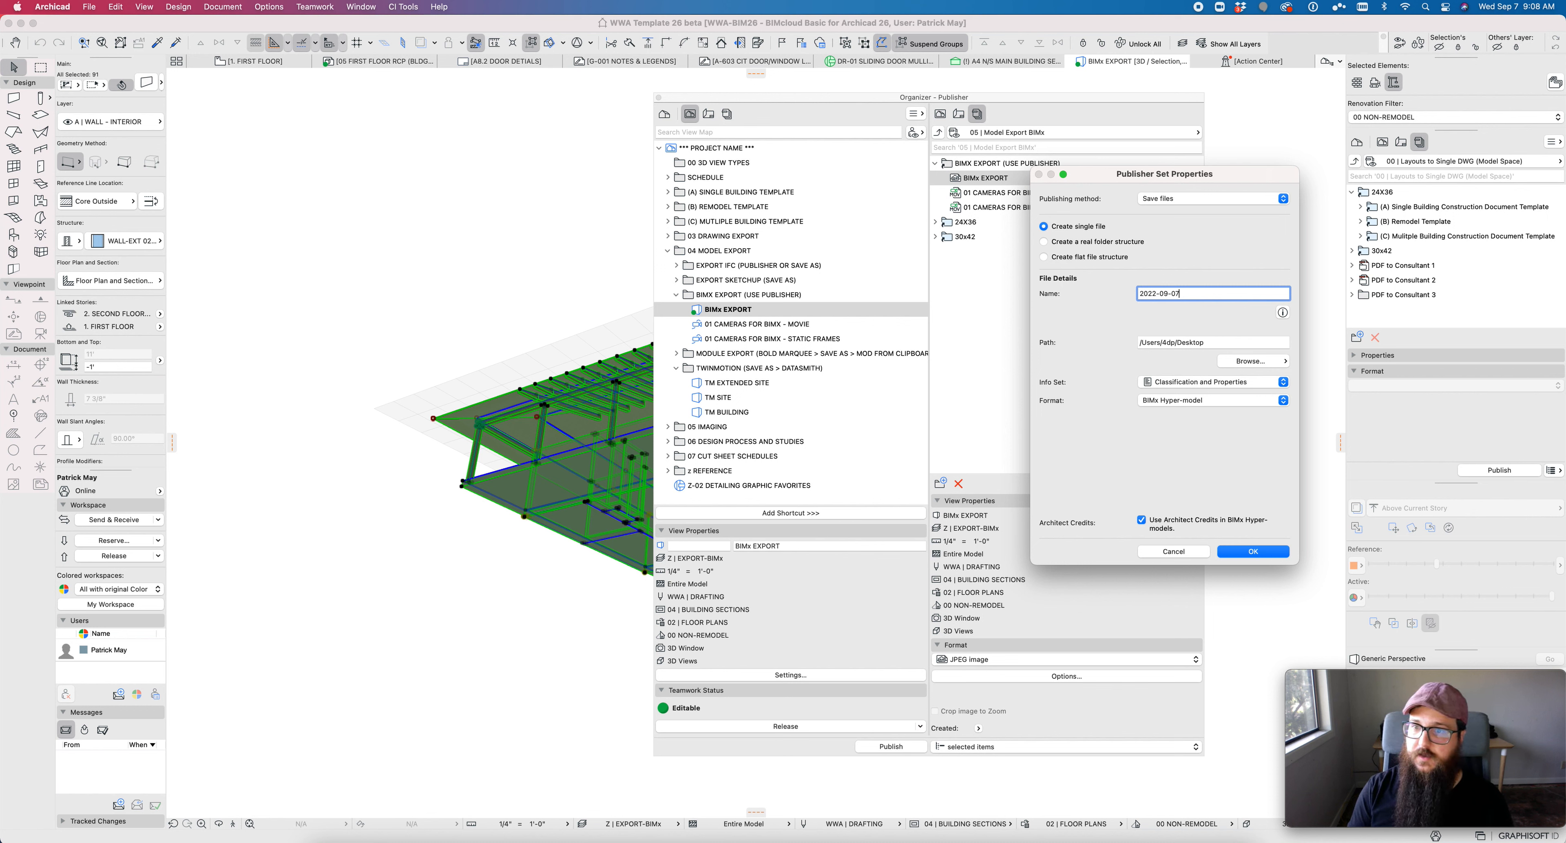
{"action": "type", "text": "9-07 Sample"}
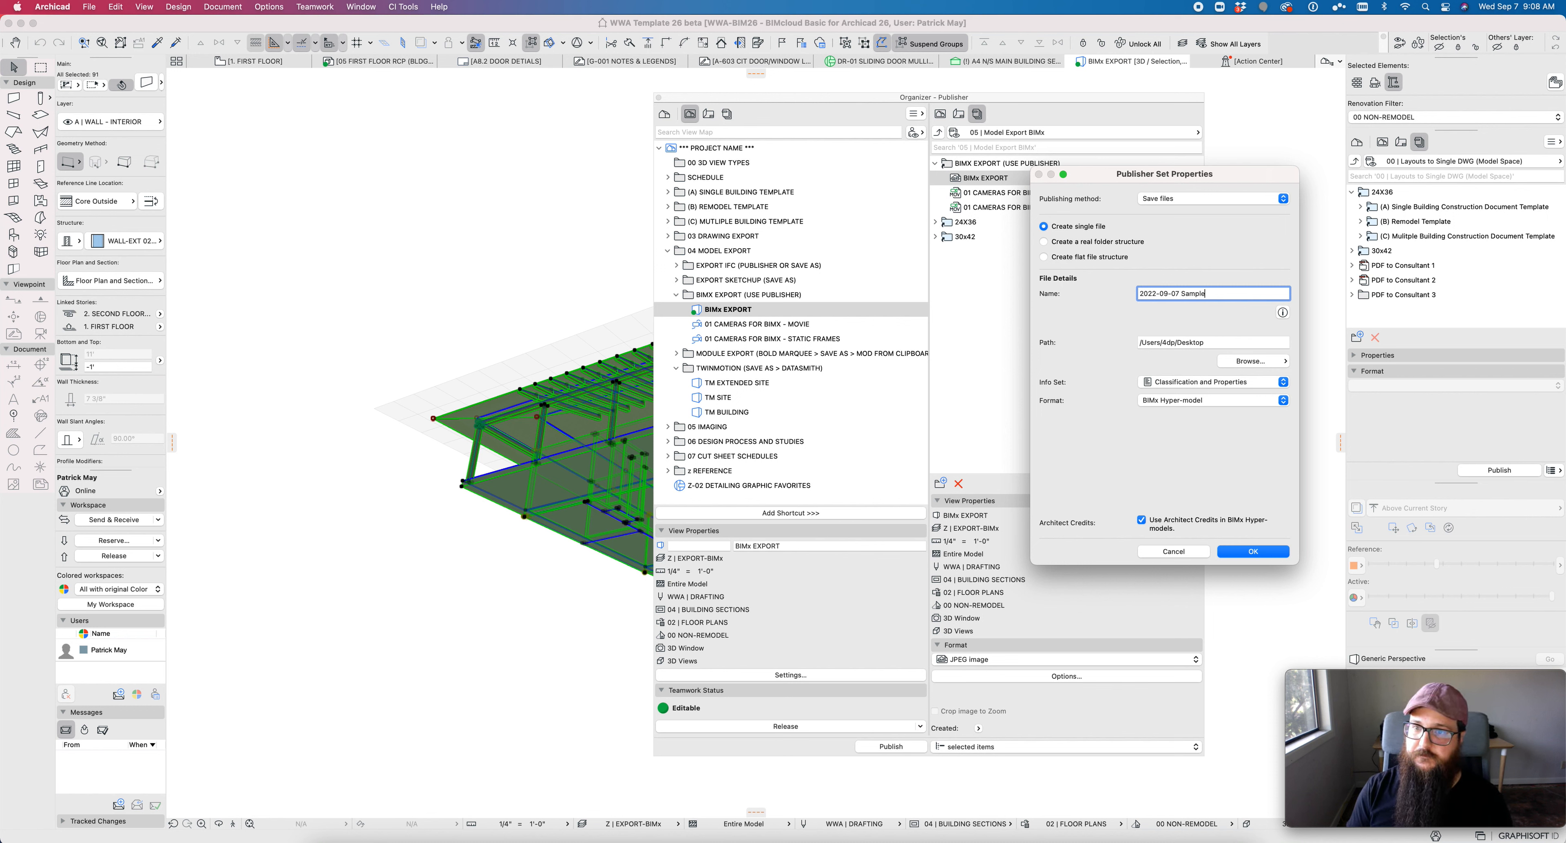
{"action": "key", "text": "Return"}
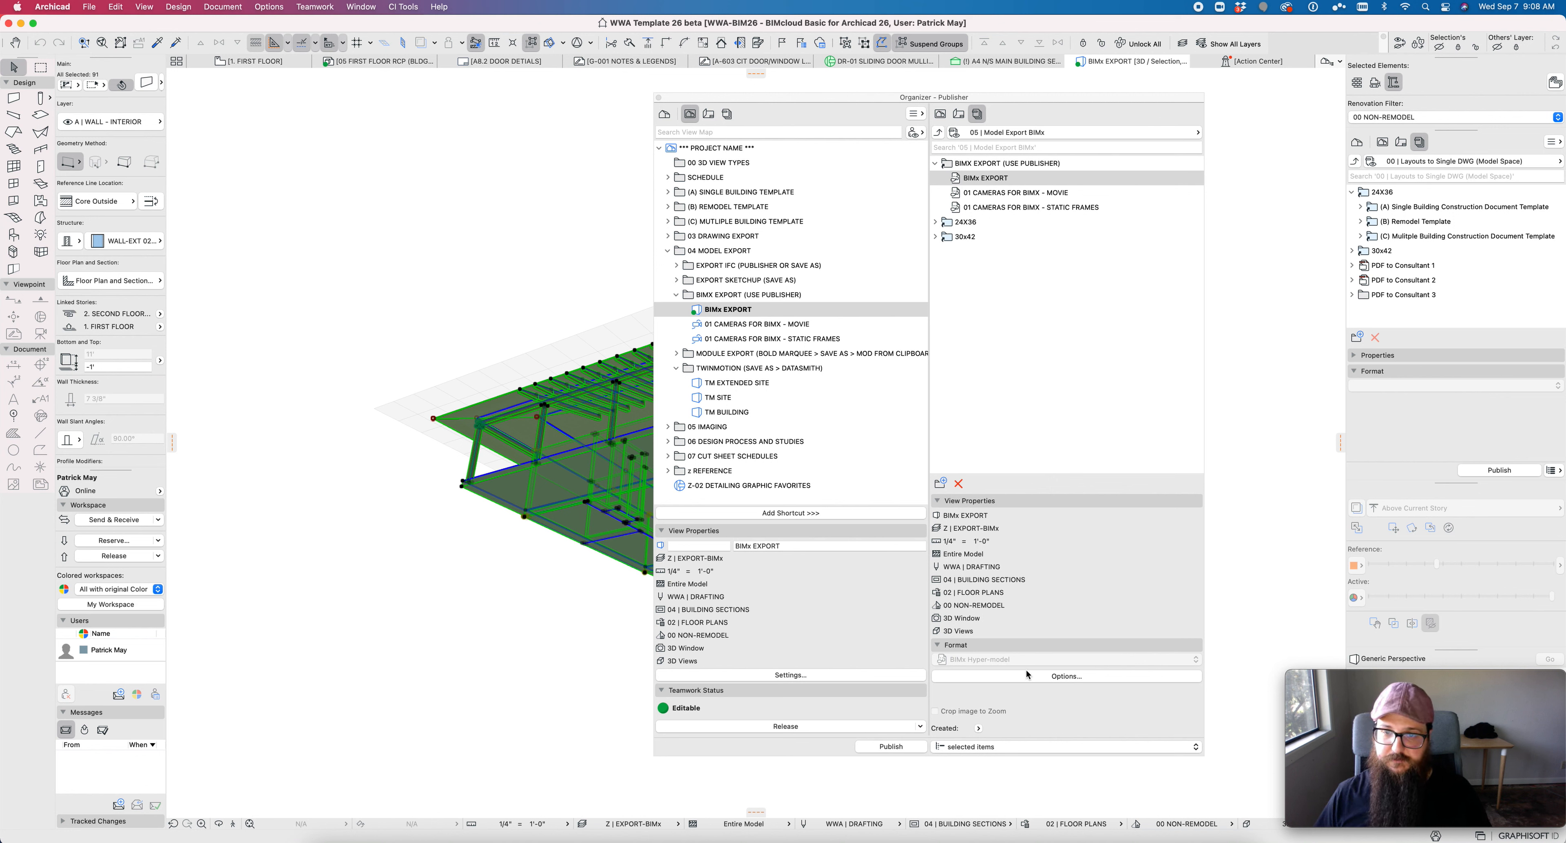
Review the BIMx export options for model background, texture size limit and gallery, and keep them as they are.
{"action": "left_click", "coordinate": [1066, 676]}
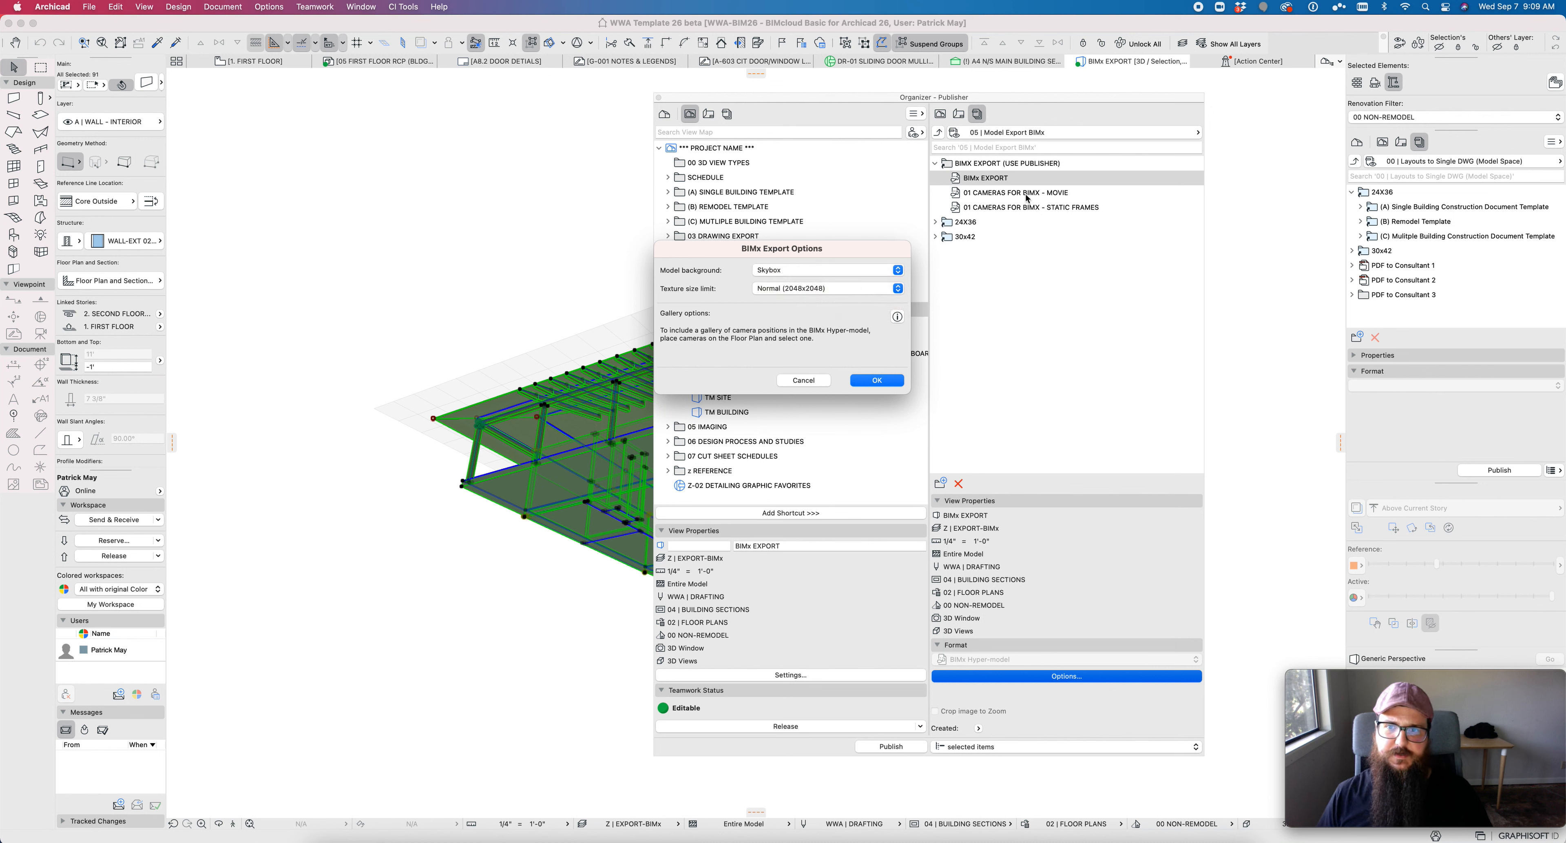
{"action": "key", "text": "Return"}
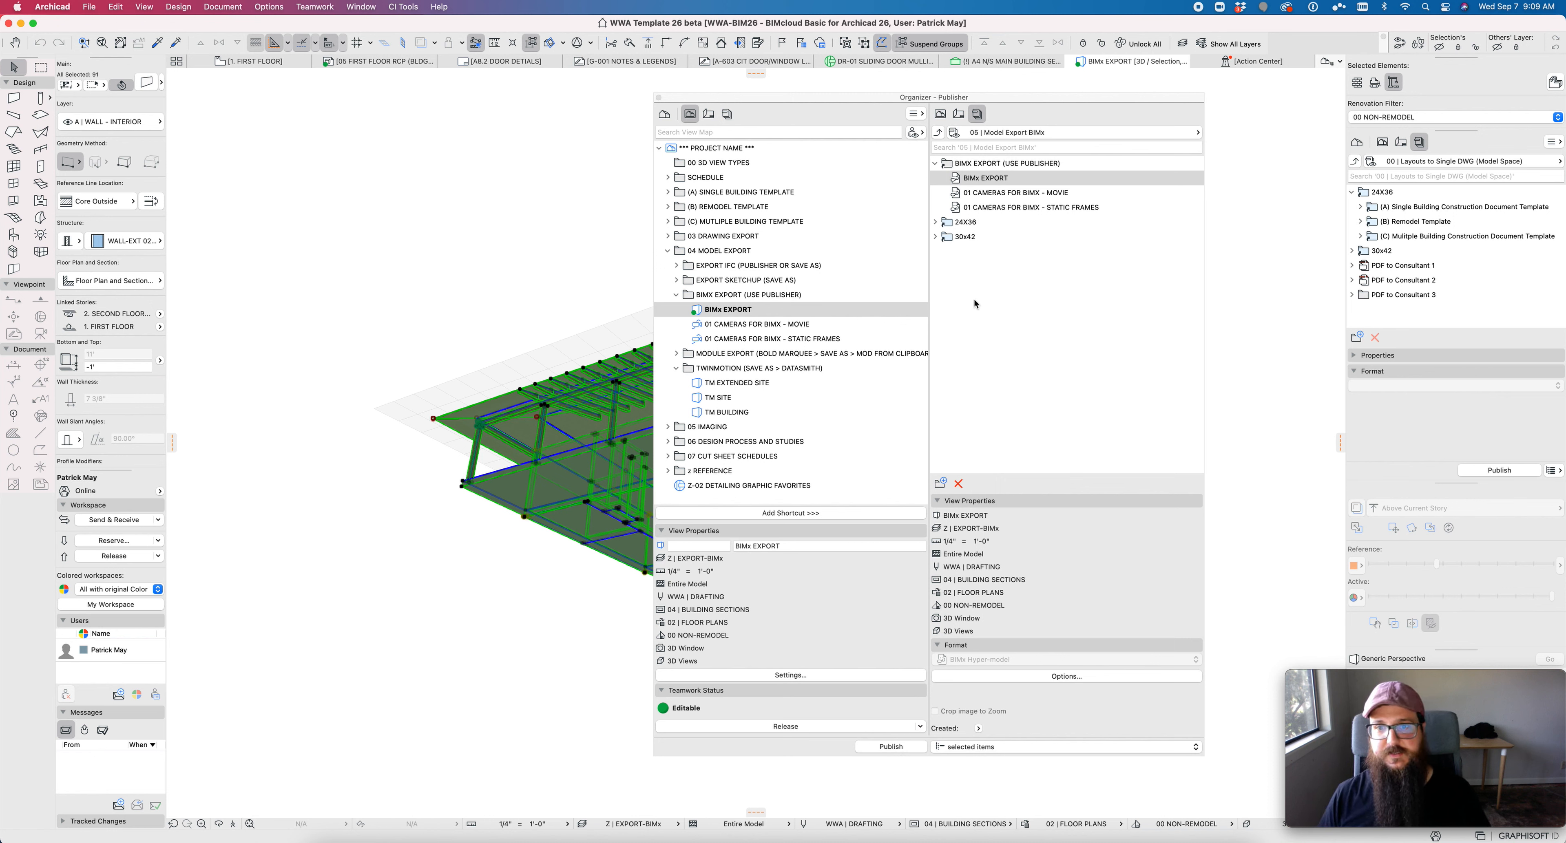
{"action": "left_click", "coordinate": [980, 308]}
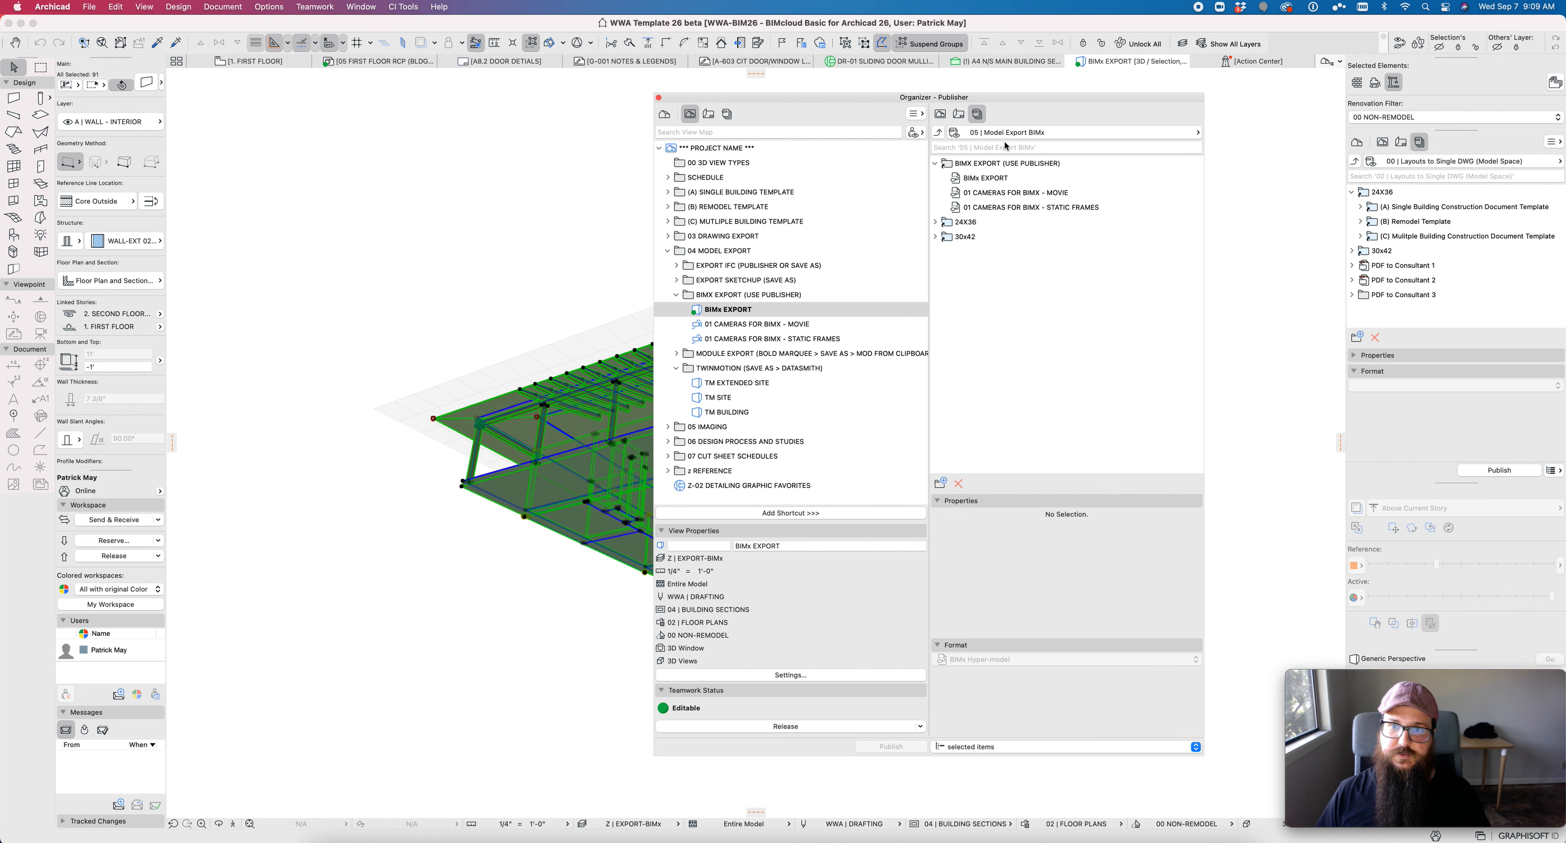
Switch to the 01 | Layouts to DWG (Paper Space) publisher set and create a folder in it named INT w/ Det.
{"action": "left_click_drag", "start_coordinate": [1009, 97], "coordinate": [1014, 94]}
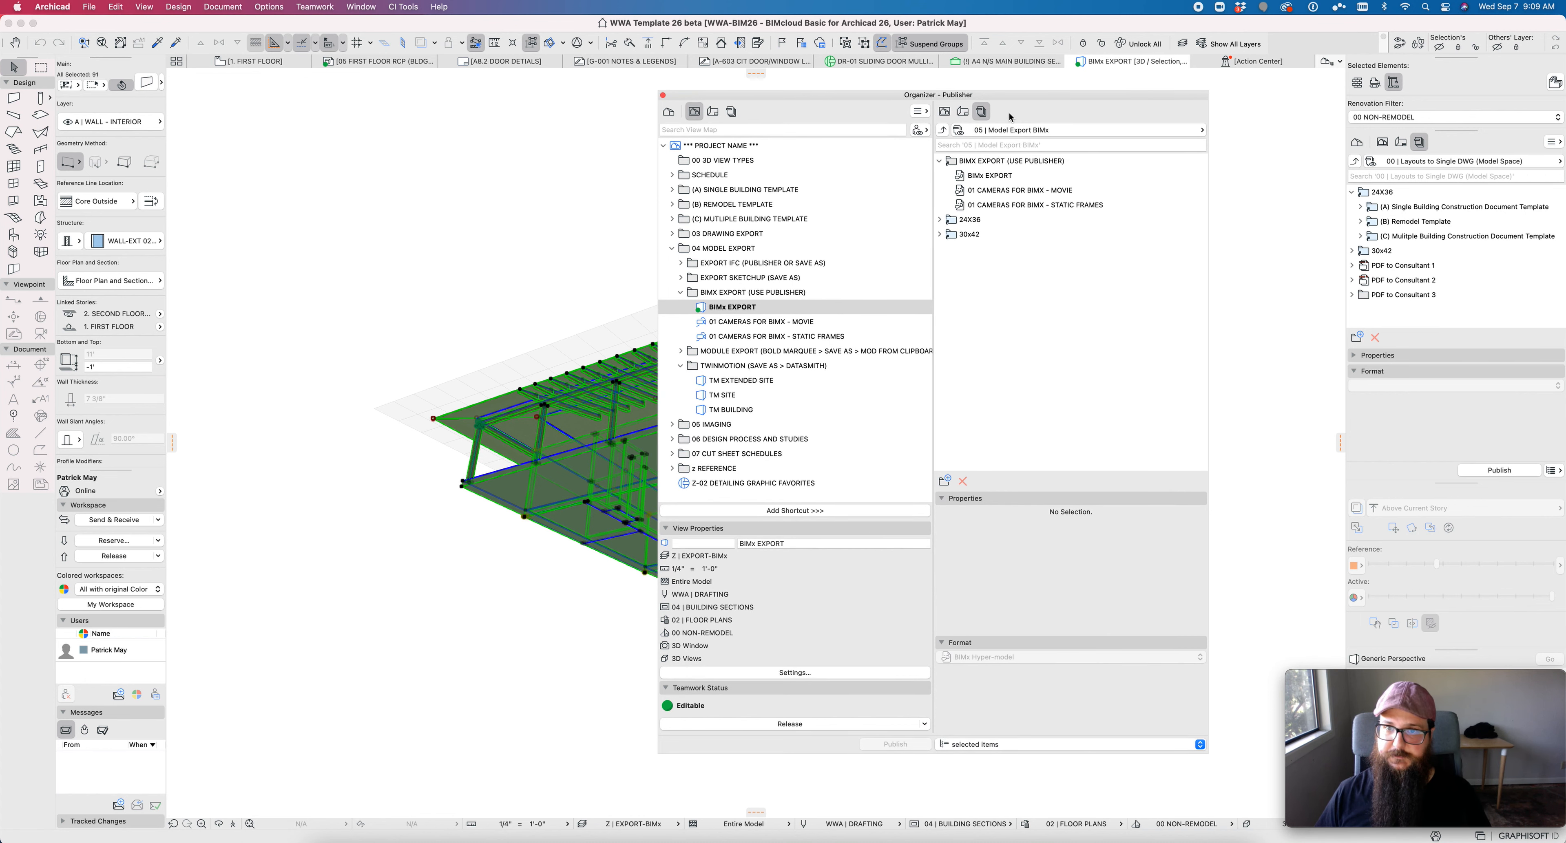
{"action": "left_click", "coordinate": [1014, 131]}
{"action": "left_click", "coordinate": [1288, 162]}
{"action": "left_click", "coordinate": [944, 481]}
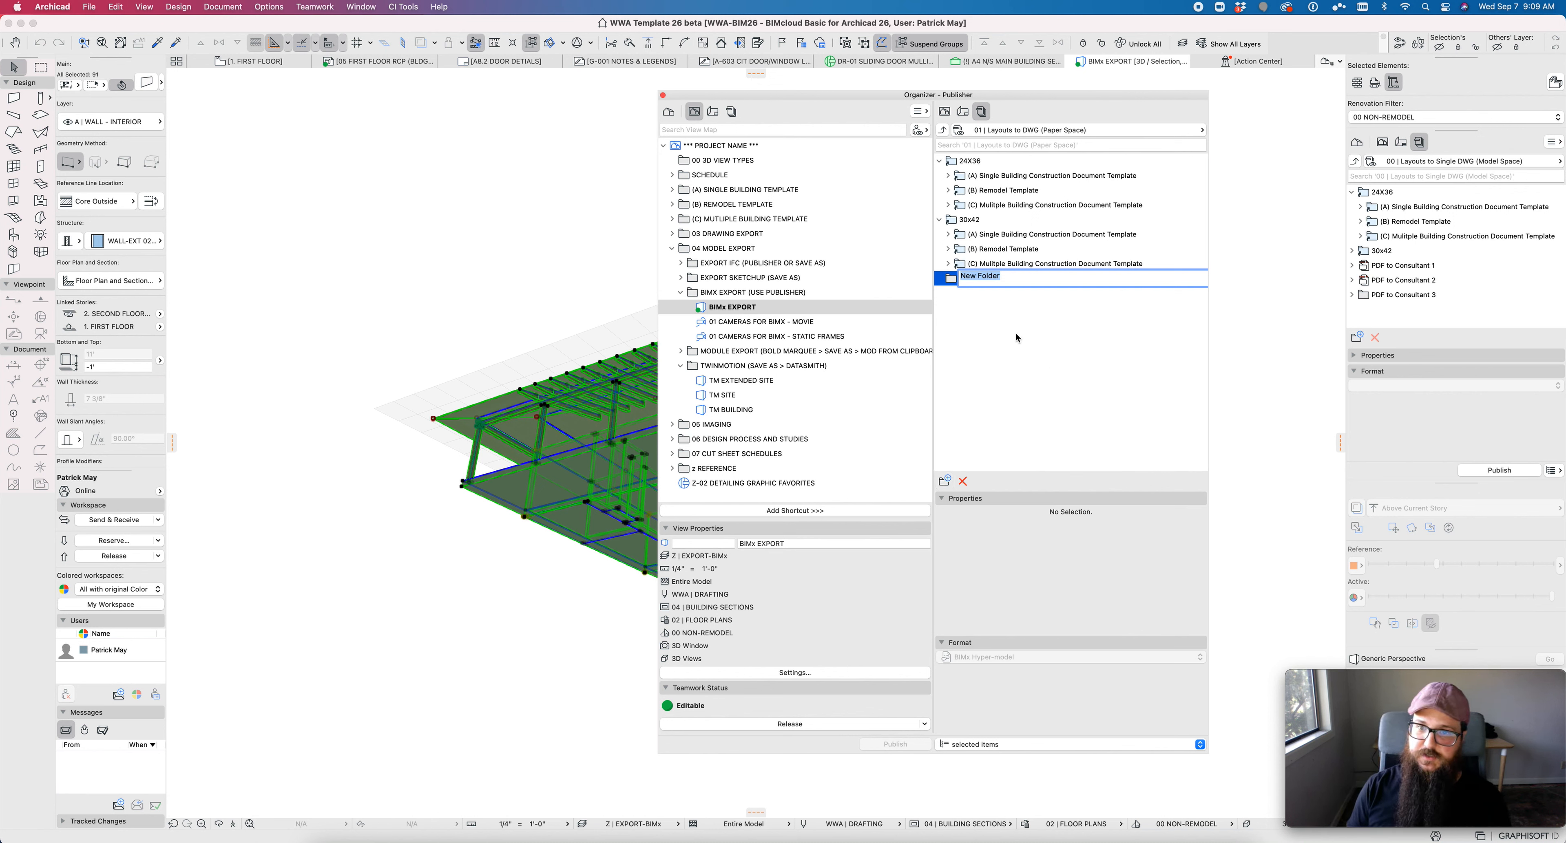
{"action": "type", "text": "INT w/ Det"}
Add shortcuts to layouts A8.1 through A8.5 and A7.1 INTERIOR ELEVATIONS from the Layout Book to the INT w/ Det folder.
{"action": "left_click", "coordinate": [713, 111]}
{"action": "left_click", "coordinate": [764, 407]}
{"action": "left_click", "coordinate": [756, 465], "text": "shift"}
{"action": "left_click", "coordinate": [795, 589]}
{"action": "left_click", "coordinate": [769, 378]}
{"action": "left_click", "coordinate": [795, 589]}
Set the local Desktop as the output path in the DWG publisher set's properties.
{"action": "left_click", "coordinate": [958, 130]}
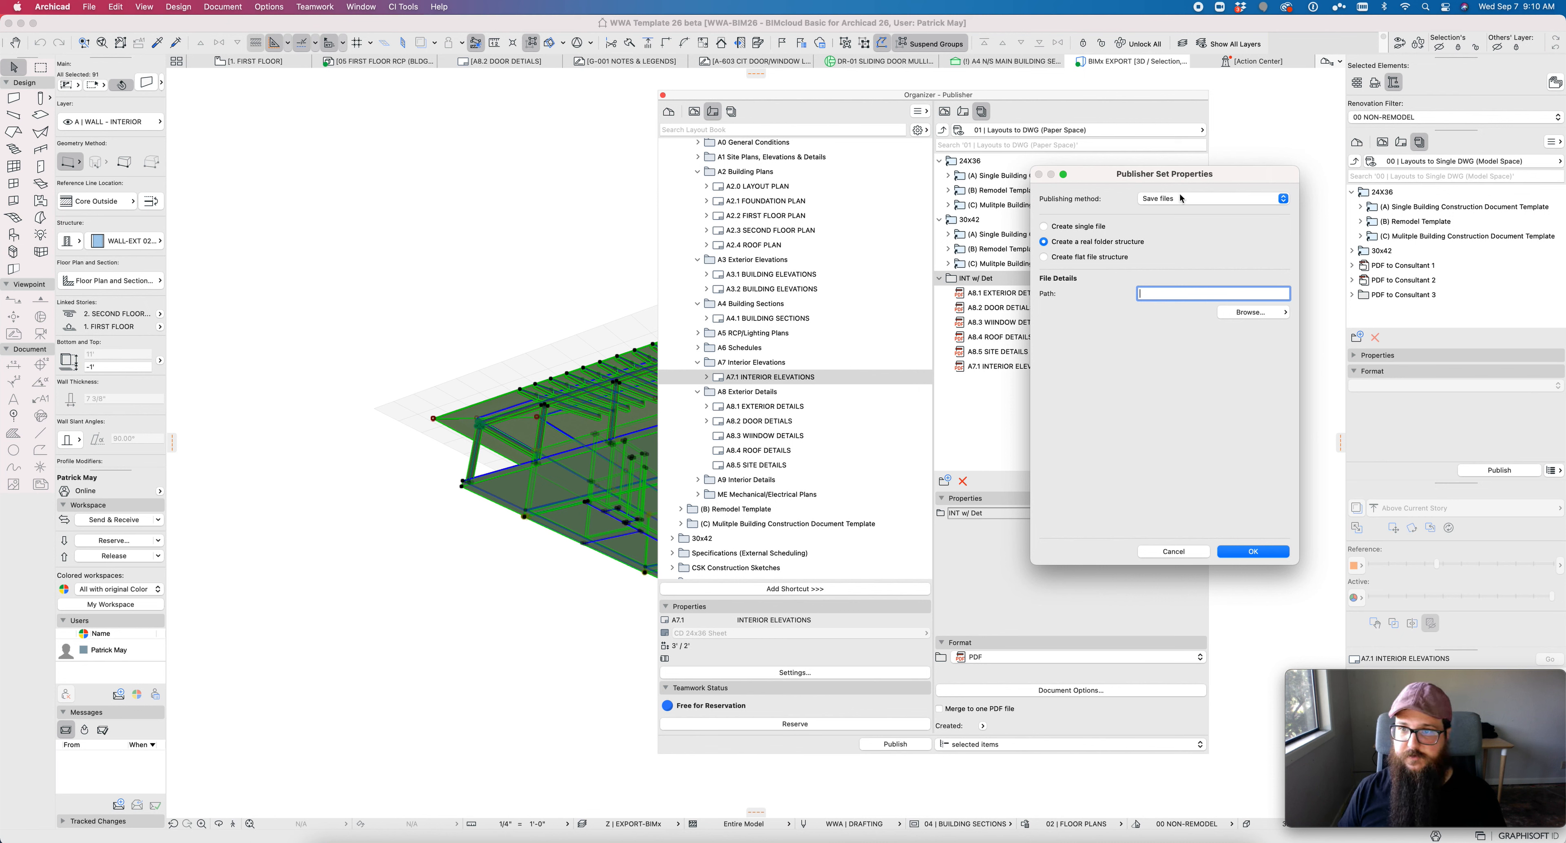
{"action": "left_click", "coordinate": [1267, 312]}
{"action": "left_click", "coordinate": [1346, 319]}
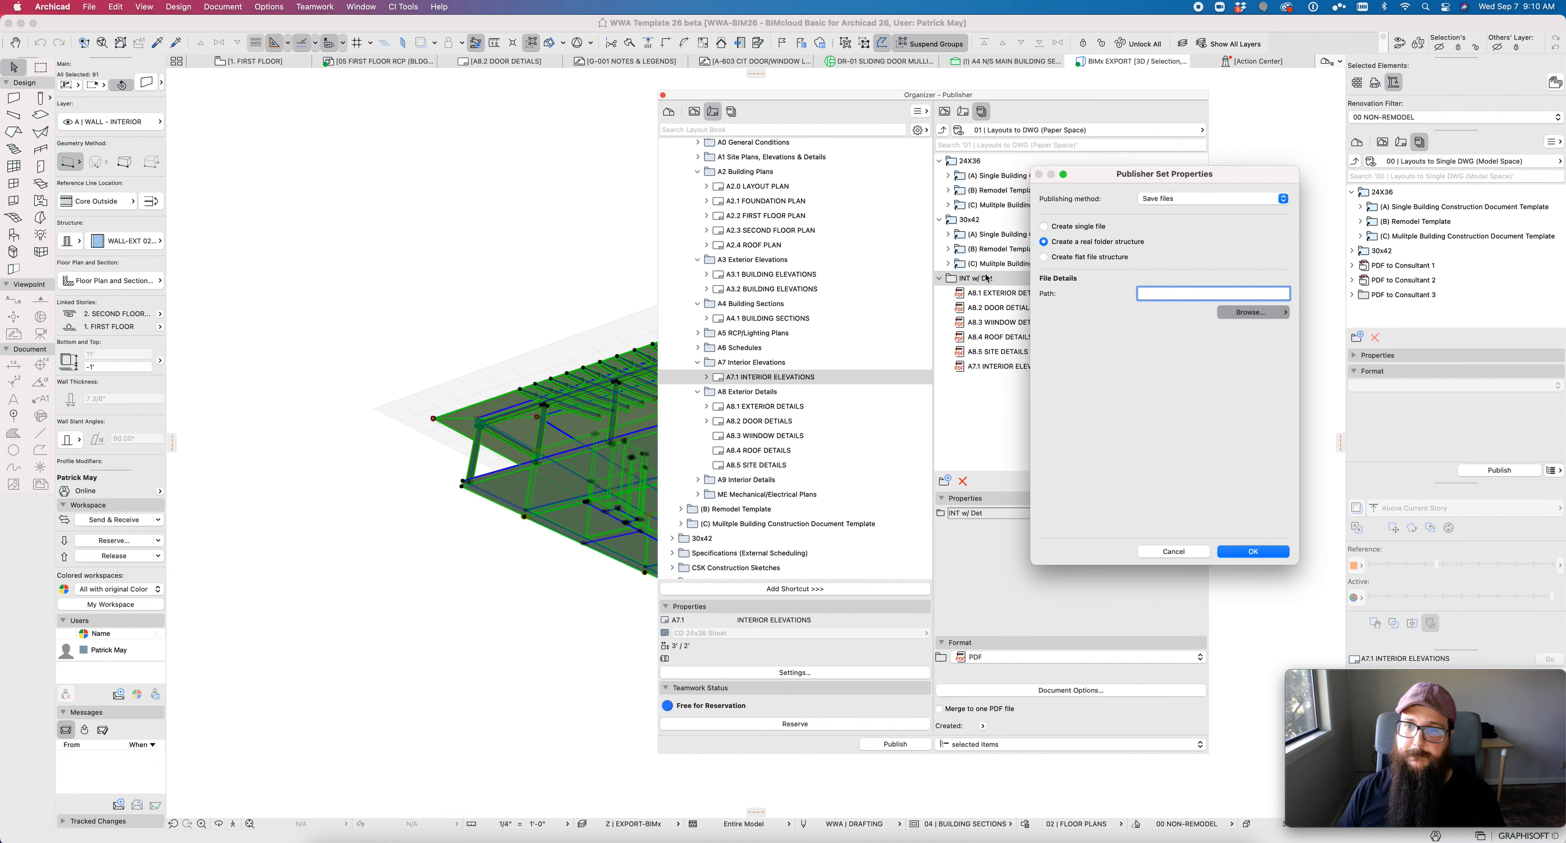
{"action": "key", "text": "Return"}
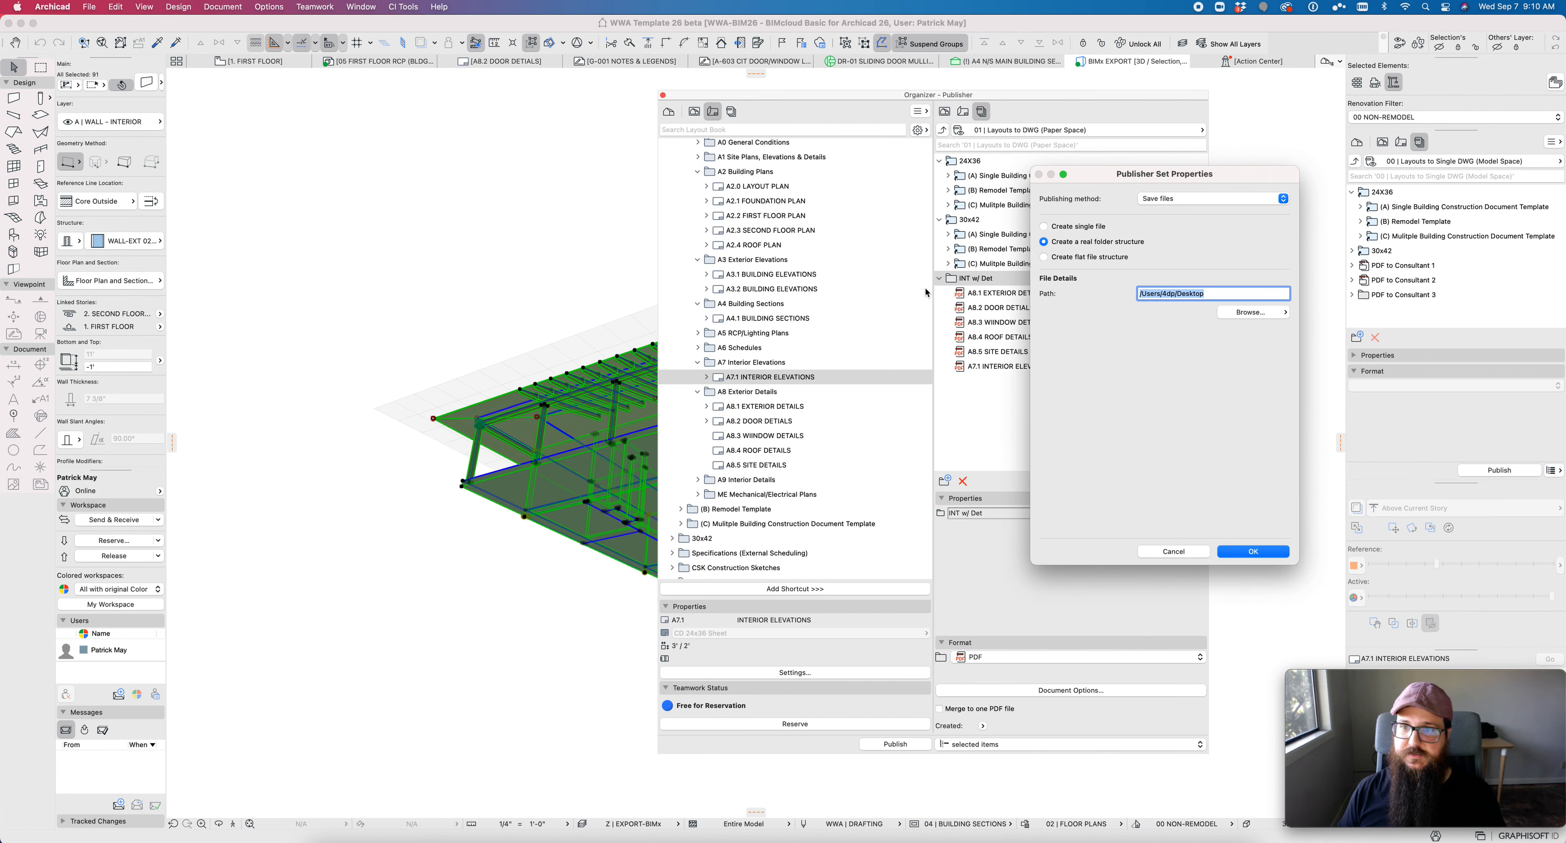
{"action": "key", "text": "Return"}
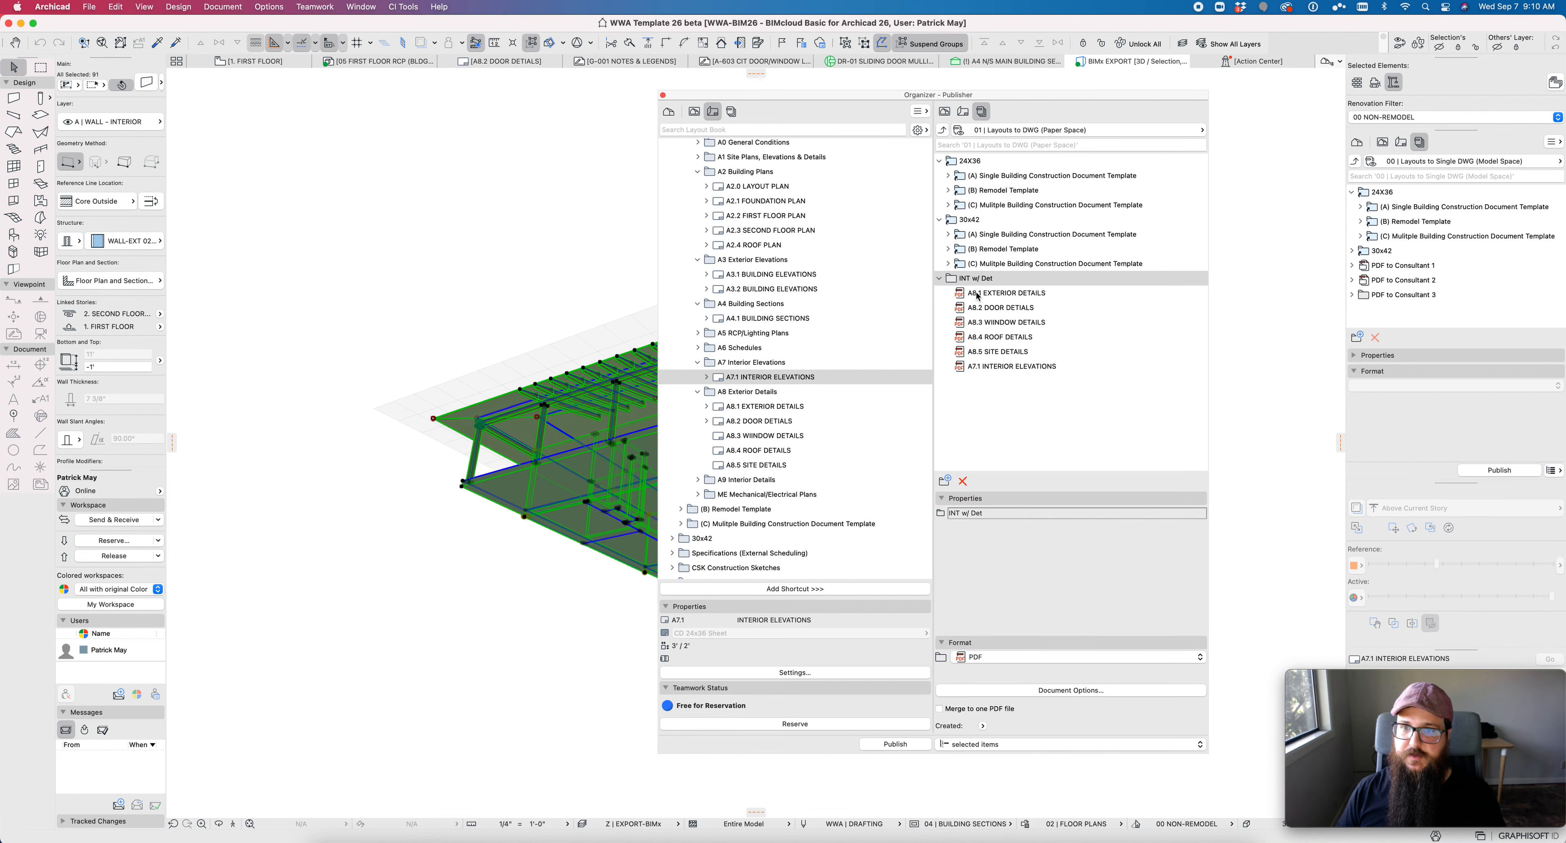
Set all layouts in the INT w/ Det folder to DWG format with the 01 For further editing translator.
{"action": "left_click", "coordinate": [981, 296]}
{"action": "left_click", "coordinate": [995, 367], "text": "shift"}
{"action": "left_click", "coordinate": [997, 658]}
{"action": "left_click", "coordinate": [981, 558]}
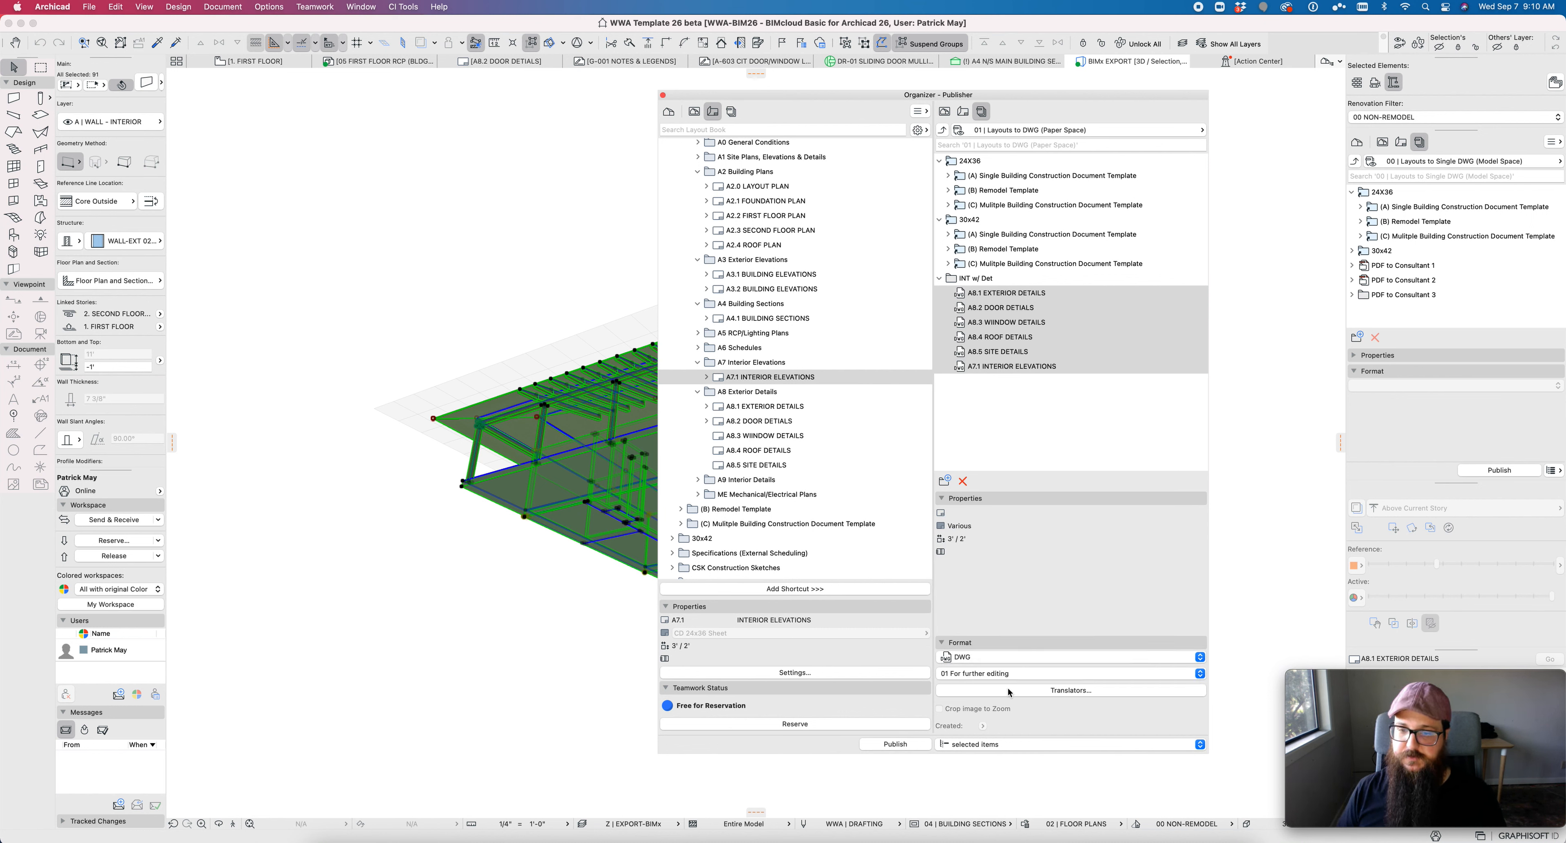
{"action": "left_click", "coordinate": [997, 675]}
{"action": "left_click", "coordinate": [1011, 615]}
Try the 01 For further editing translator's save options with Single DXF/DWG file and Model Space, view the attribute categories, and discard the changes.
{"action": "left_click", "coordinate": [1043, 692]}
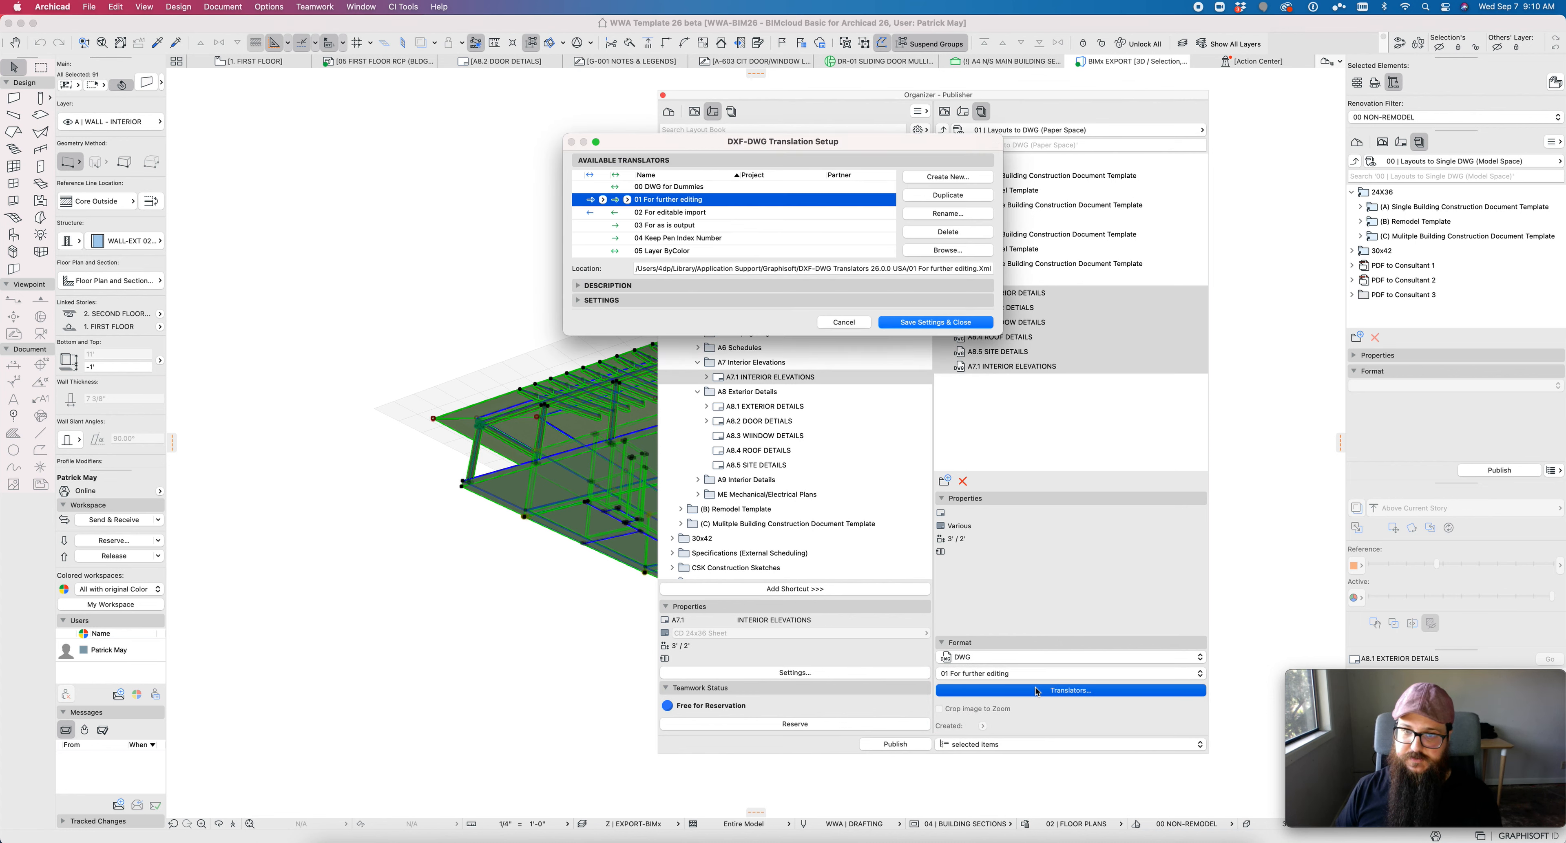
{"action": "left_click", "coordinate": [579, 301]}
{"action": "left_click", "coordinate": [614, 348]}
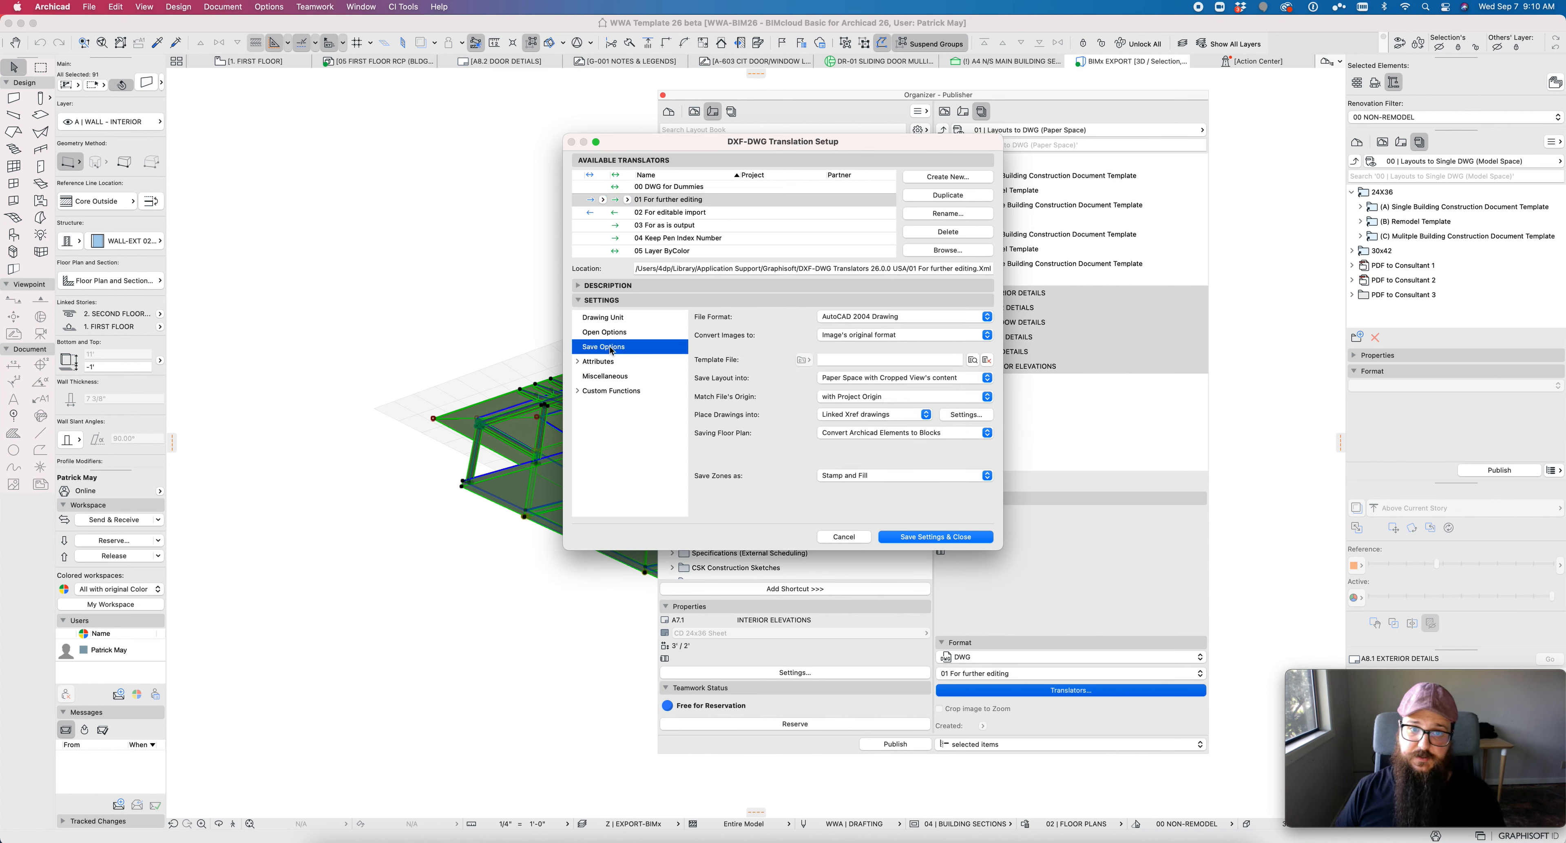
{"action": "left_click", "coordinate": [862, 417]}
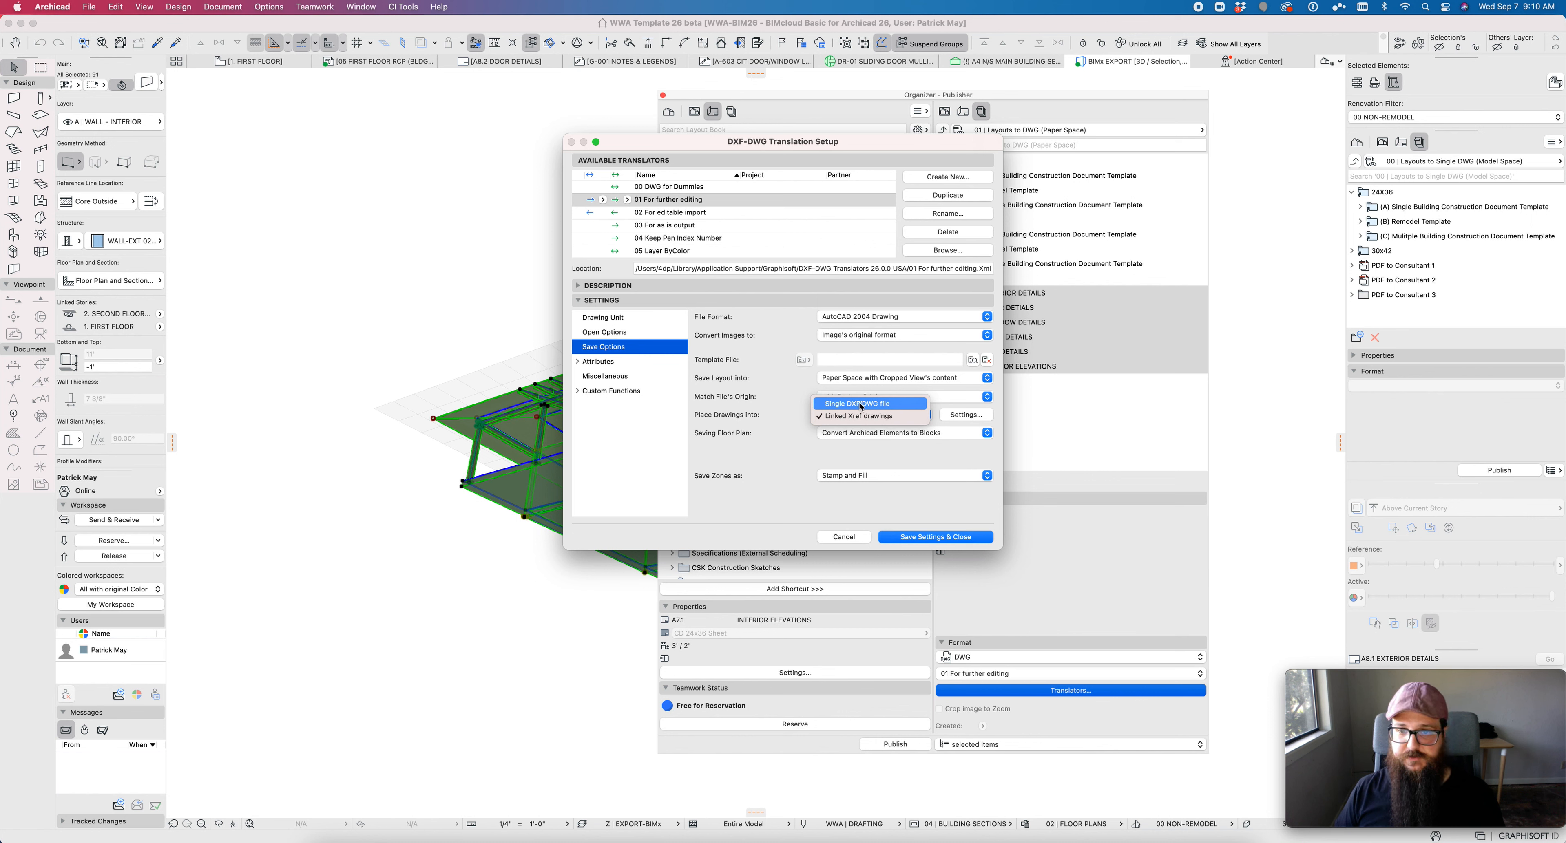
{"action": "left_click", "coordinate": [861, 404]}
{"action": "left_click", "coordinate": [873, 379]}
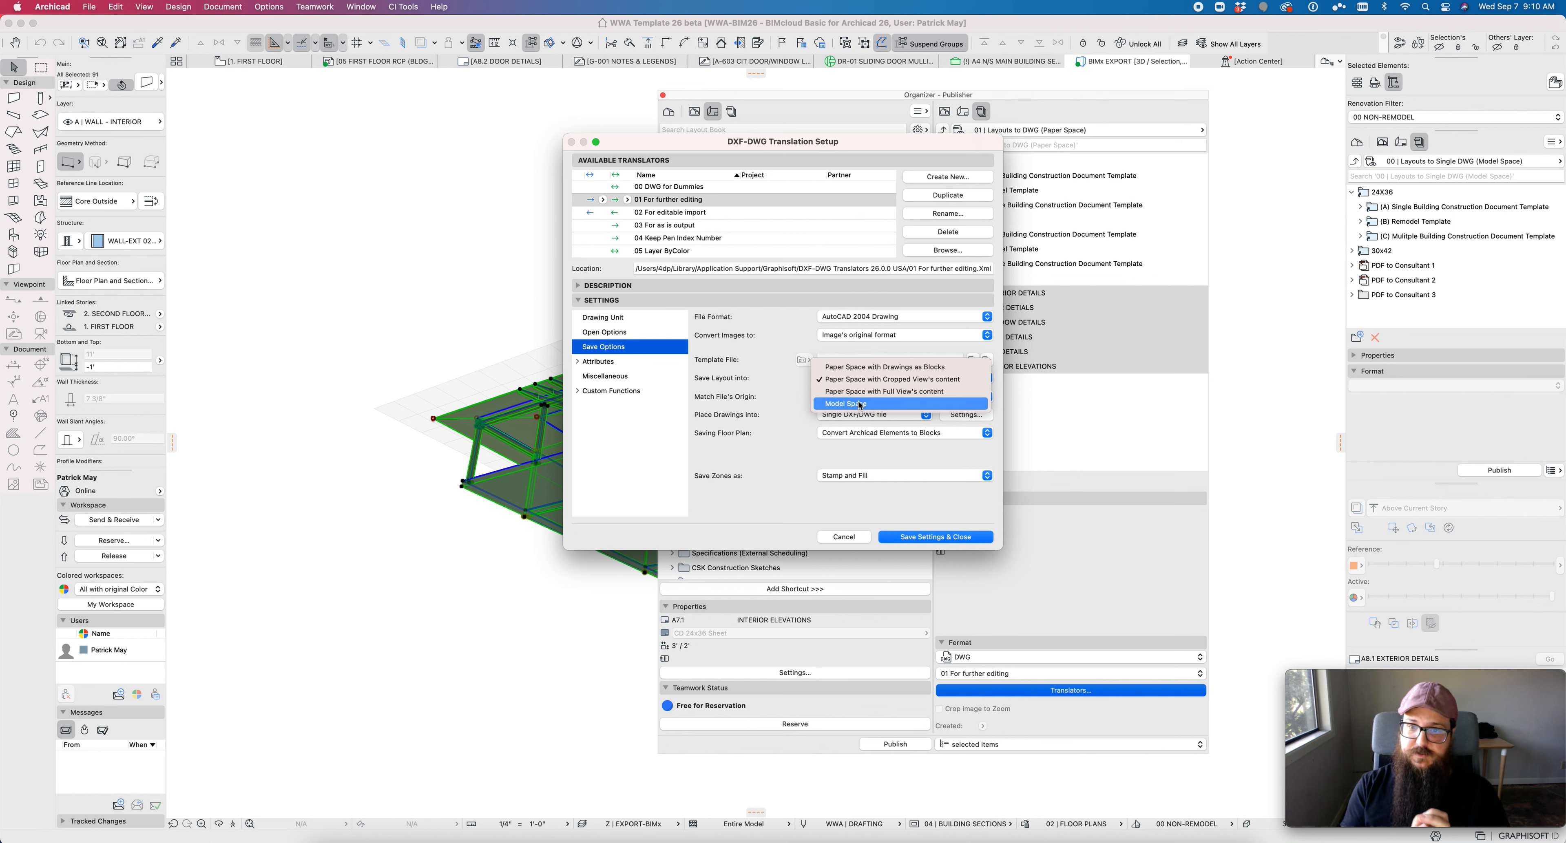
{"action": "left_click", "coordinate": [860, 404]}
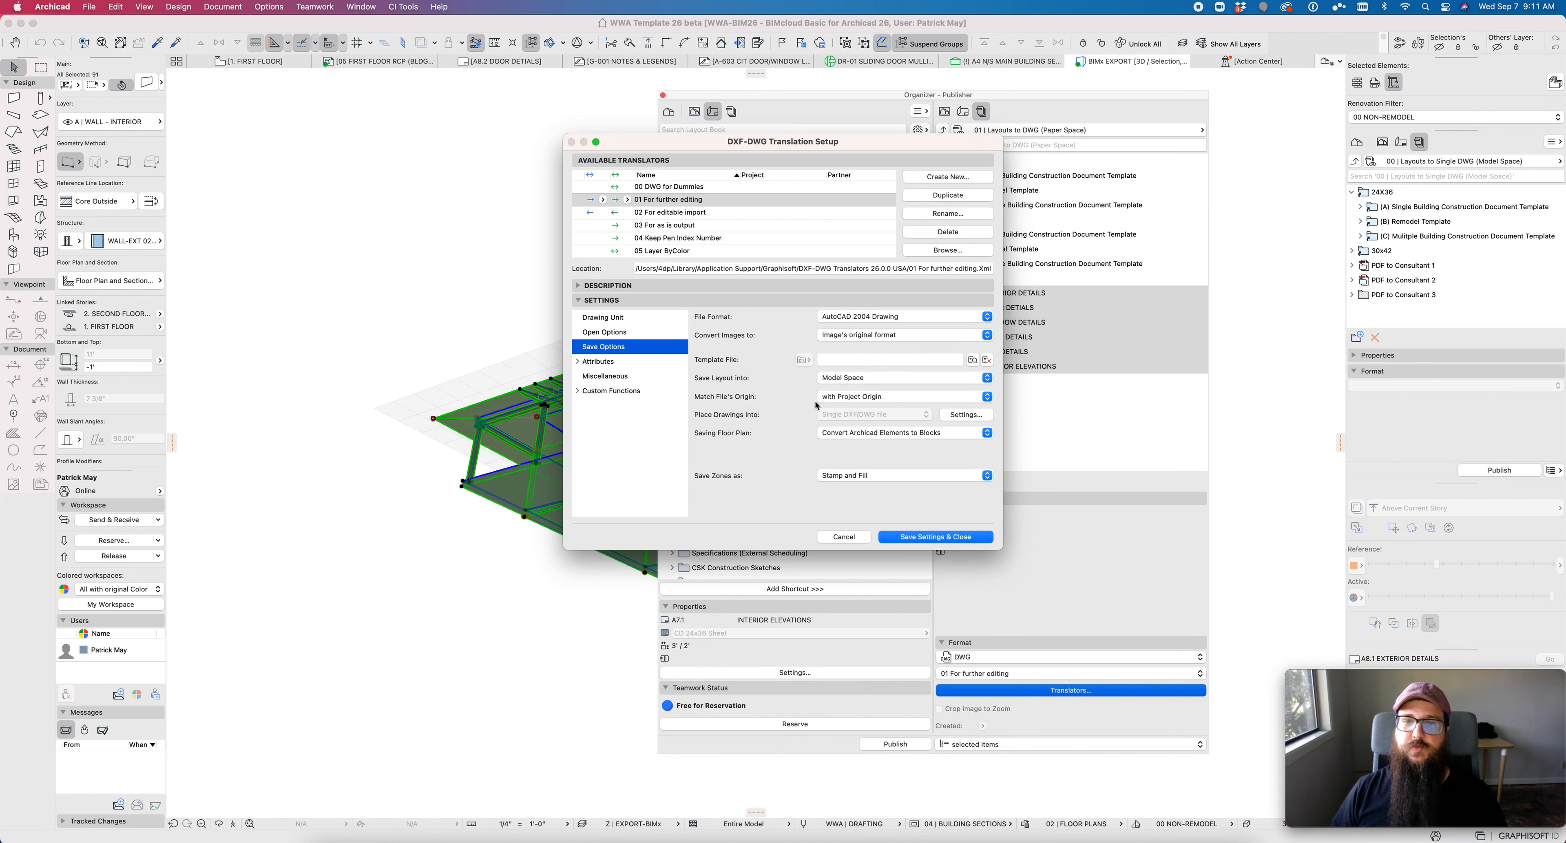
{"action": "left_click", "coordinate": [578, 363]}
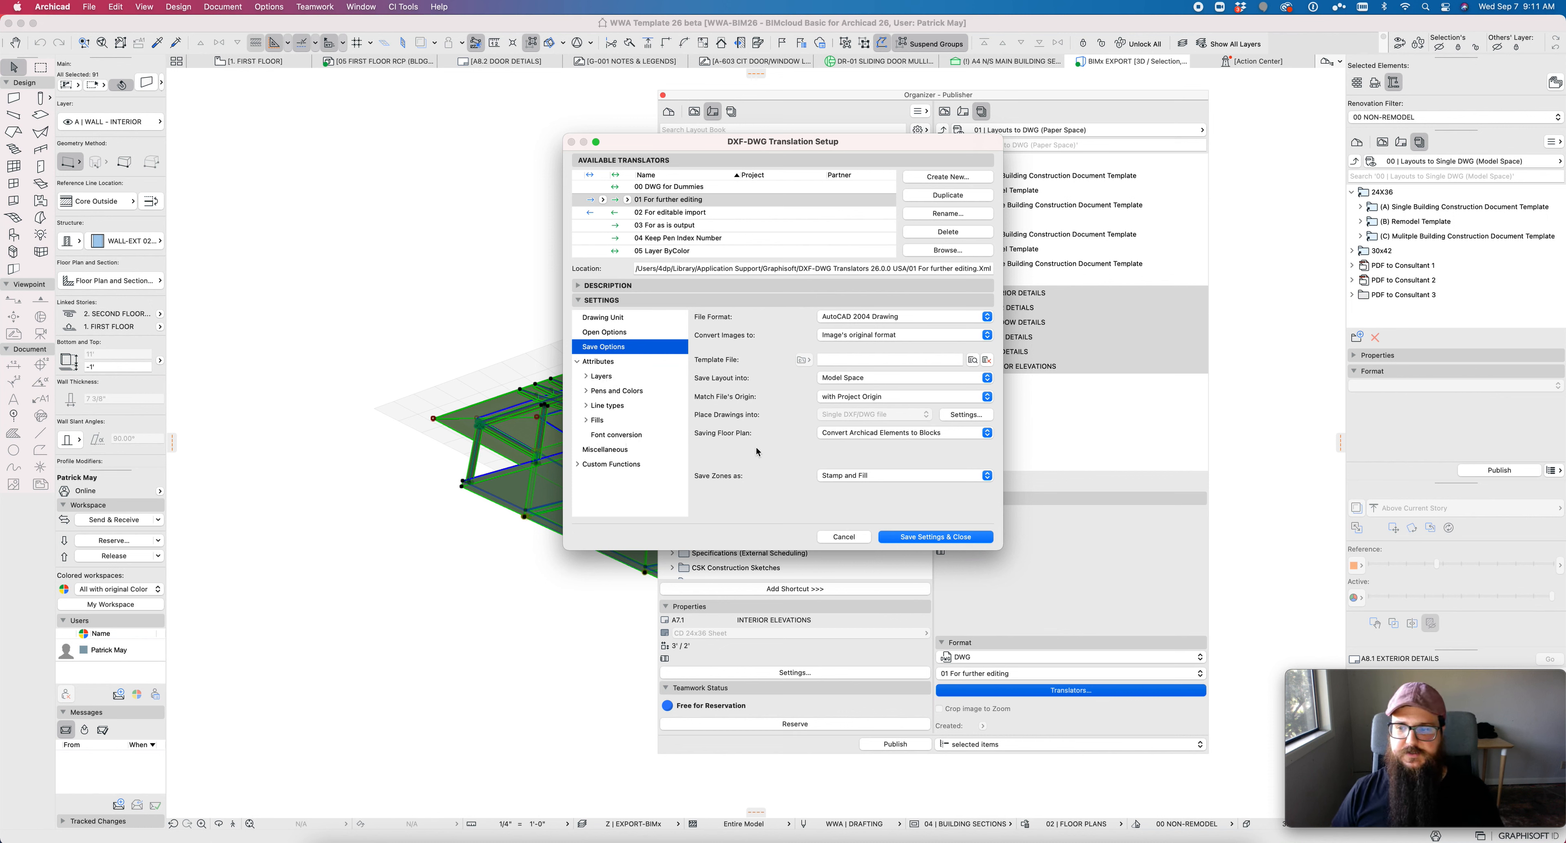
{"action": "left_click", "coordinate": [844, 538]}
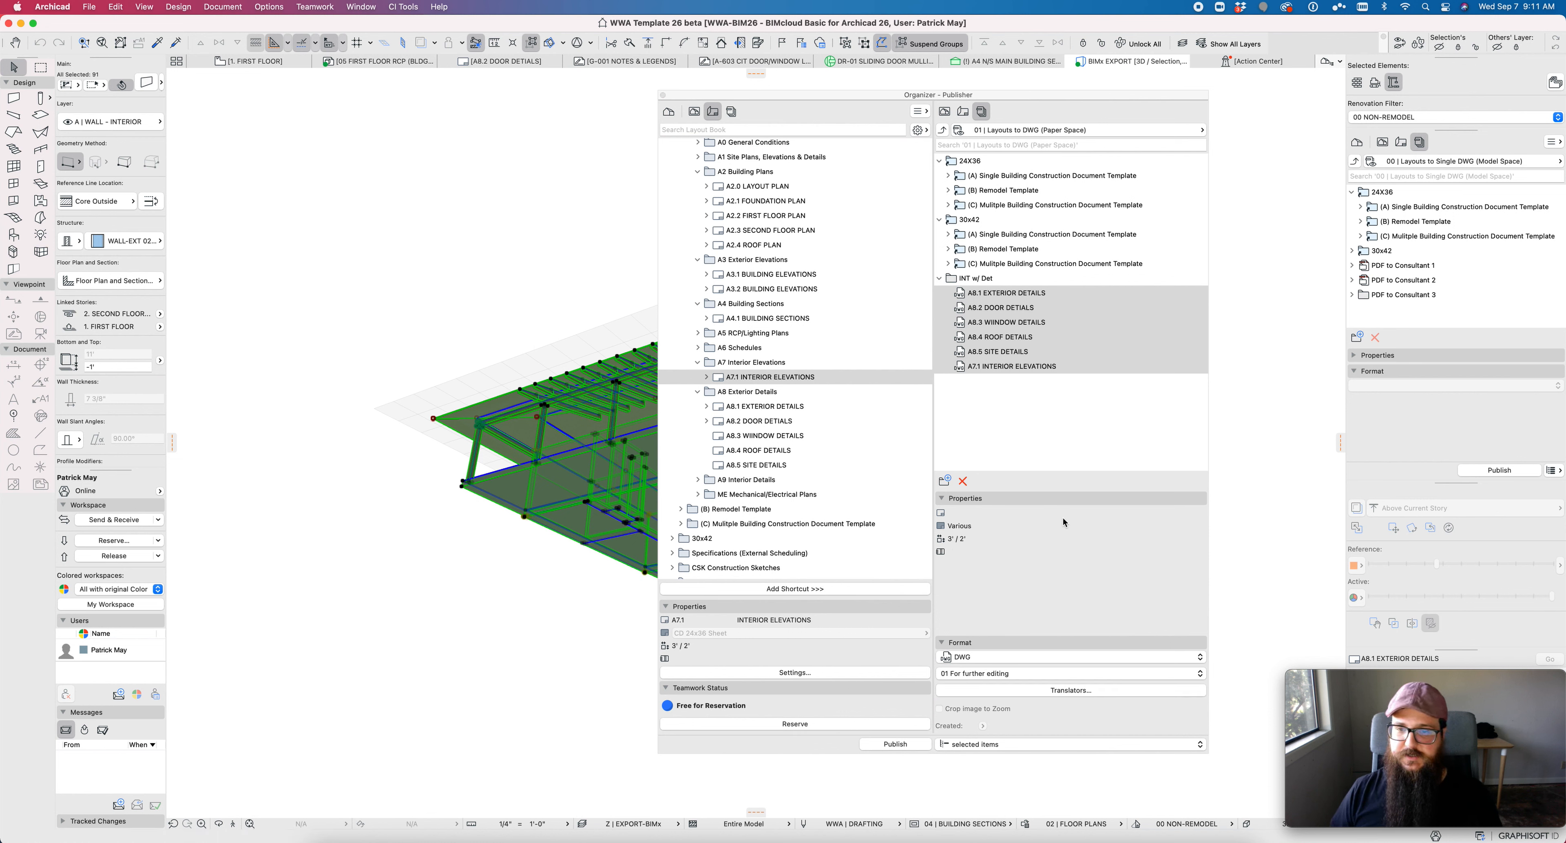
Set the INT w/ Det folder to merge its layouts into one DWG file.
{"action": "left_click", "coordinate": [968, 279]}
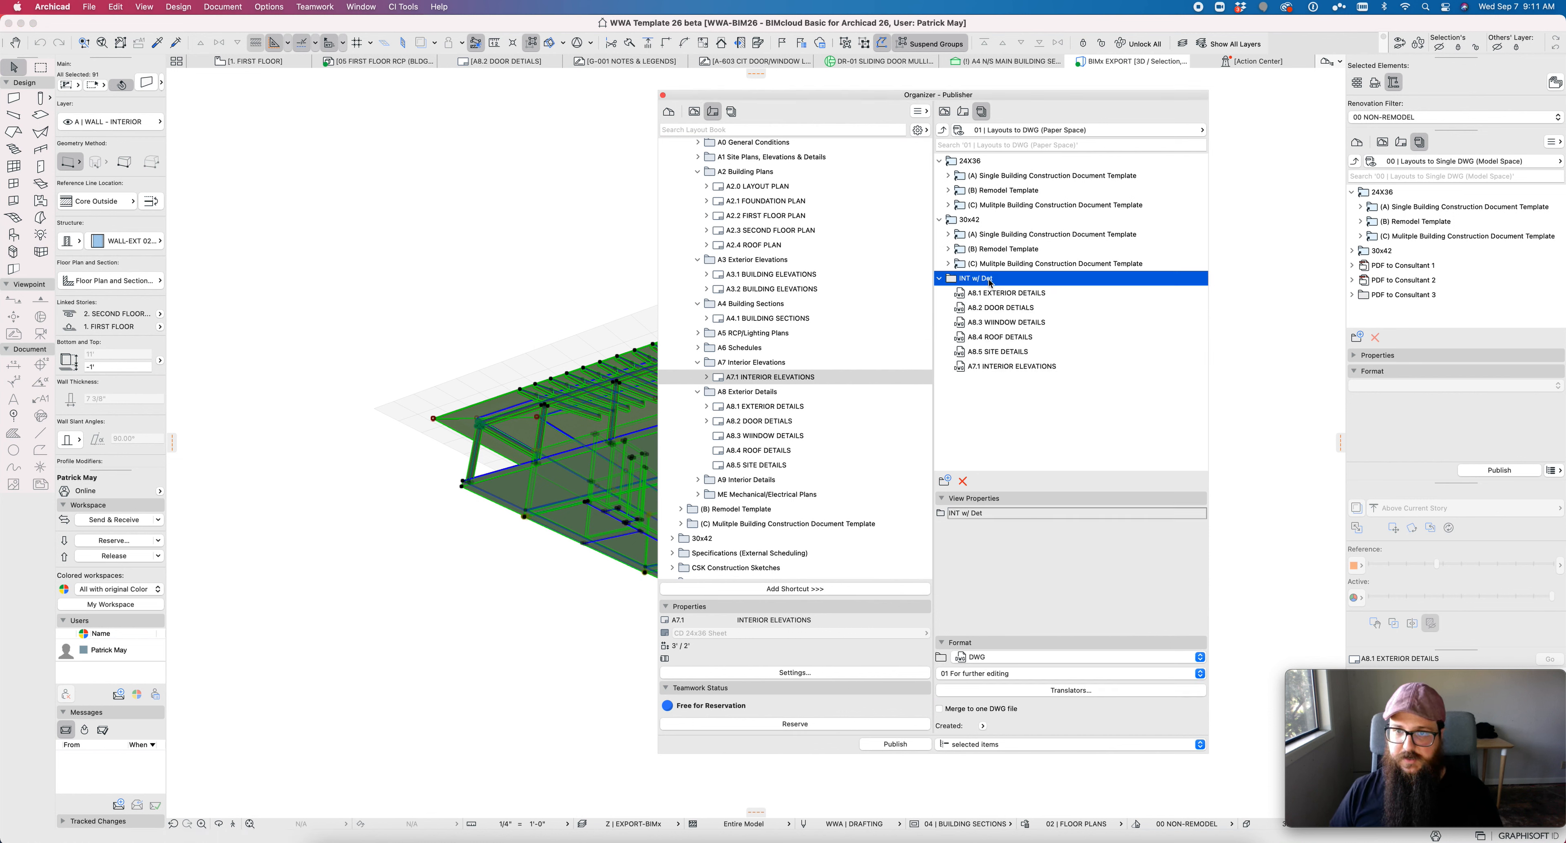
{"action": "left_click", "coordinate": [948, 710]}
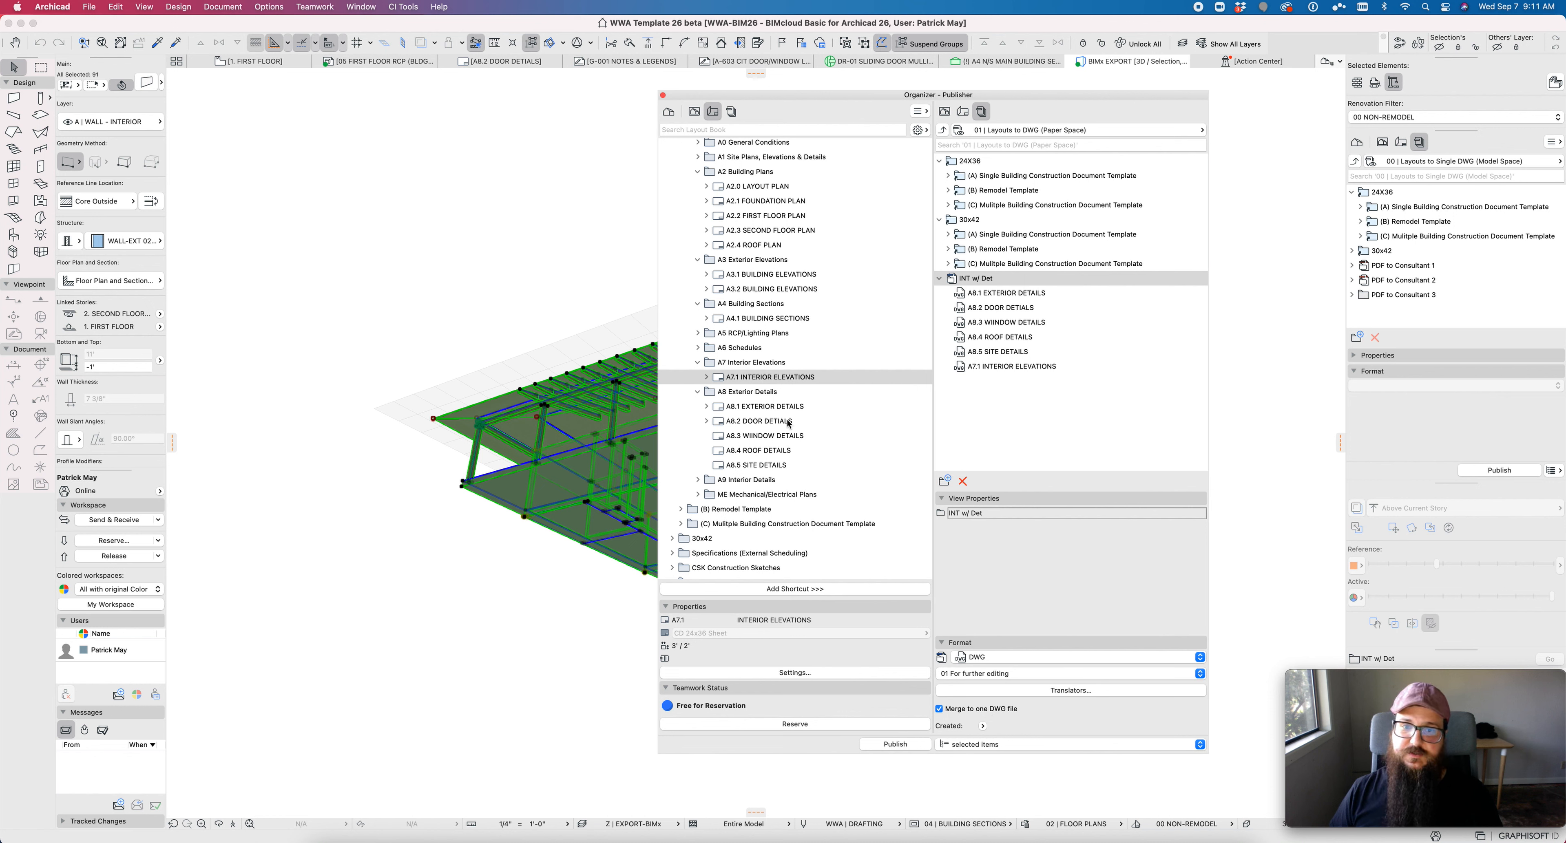
Open the A8.1 EXTERIOR DETAILS and A8.2 DOOR DETIALS layouts, moving the Organizer aside to examine the sliding door head drawing.
{"action": "left_click", "coordinate": [763, 412]}
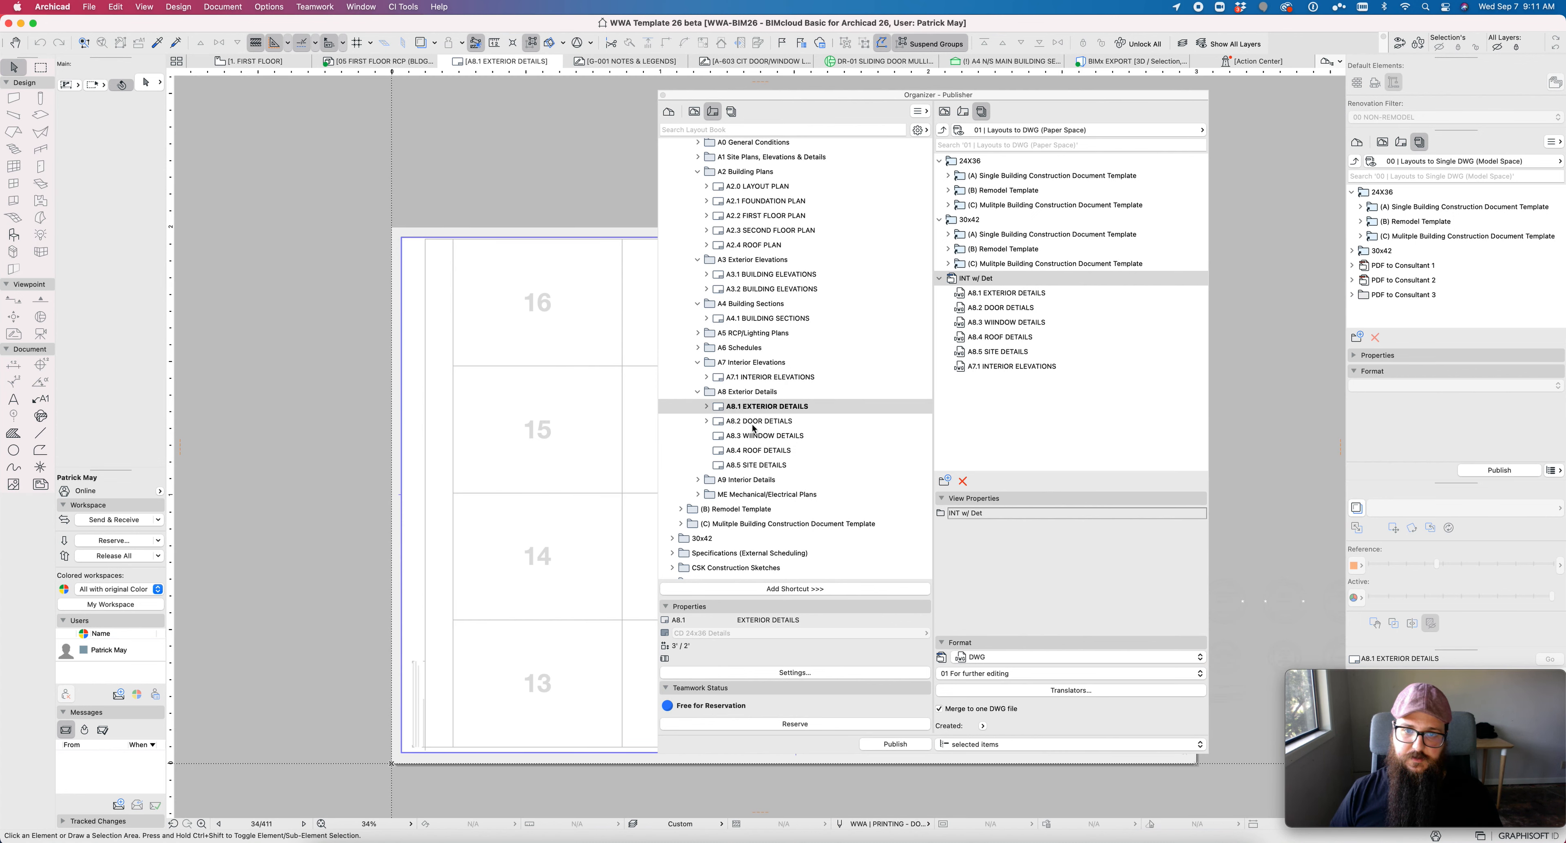
{"action": "double_click", "coordinate": [753, 424]}
{"action": "left_click_drag", "start_coordinate": [875, 95], "coordinate": [1216, 97]}
{"action": "left_click", "coordinate": [706, 303]}
{"action": "left_click_drag", "start_coordinate": [1068, 97], "coordinate": [510, 92]}
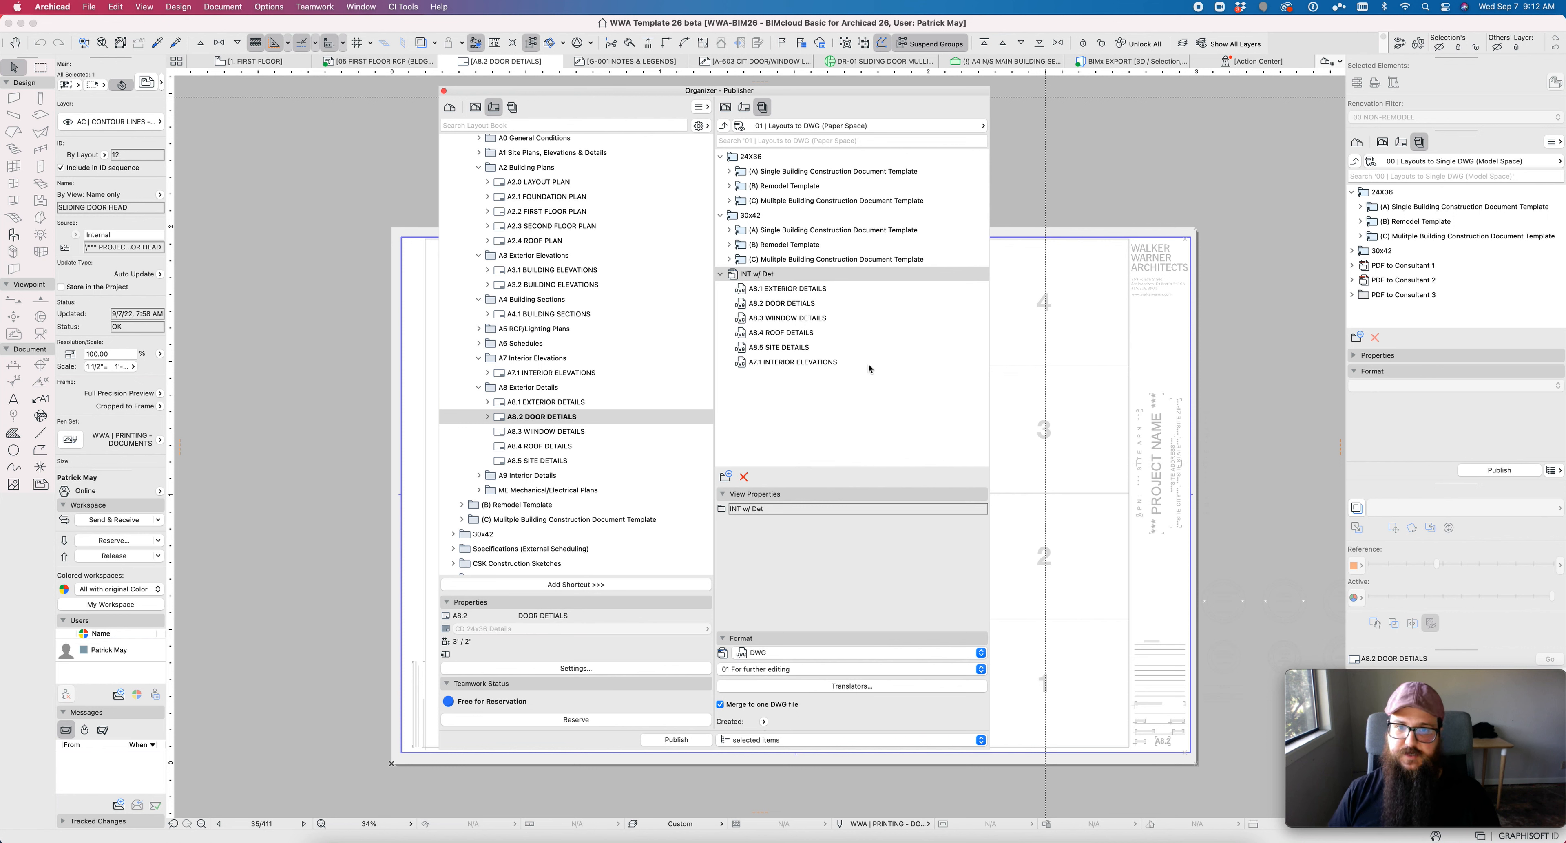
Add the A8.2 DOOR DETIALS layout to the publisher set outside the INT w/ Det folder and collapse that folder.
{"action": "left_click", "coordinate": [834, 402]}
{"action": "left_click_drag", "start_coordinate": [531, 417], "coordinate": [775, 419]}
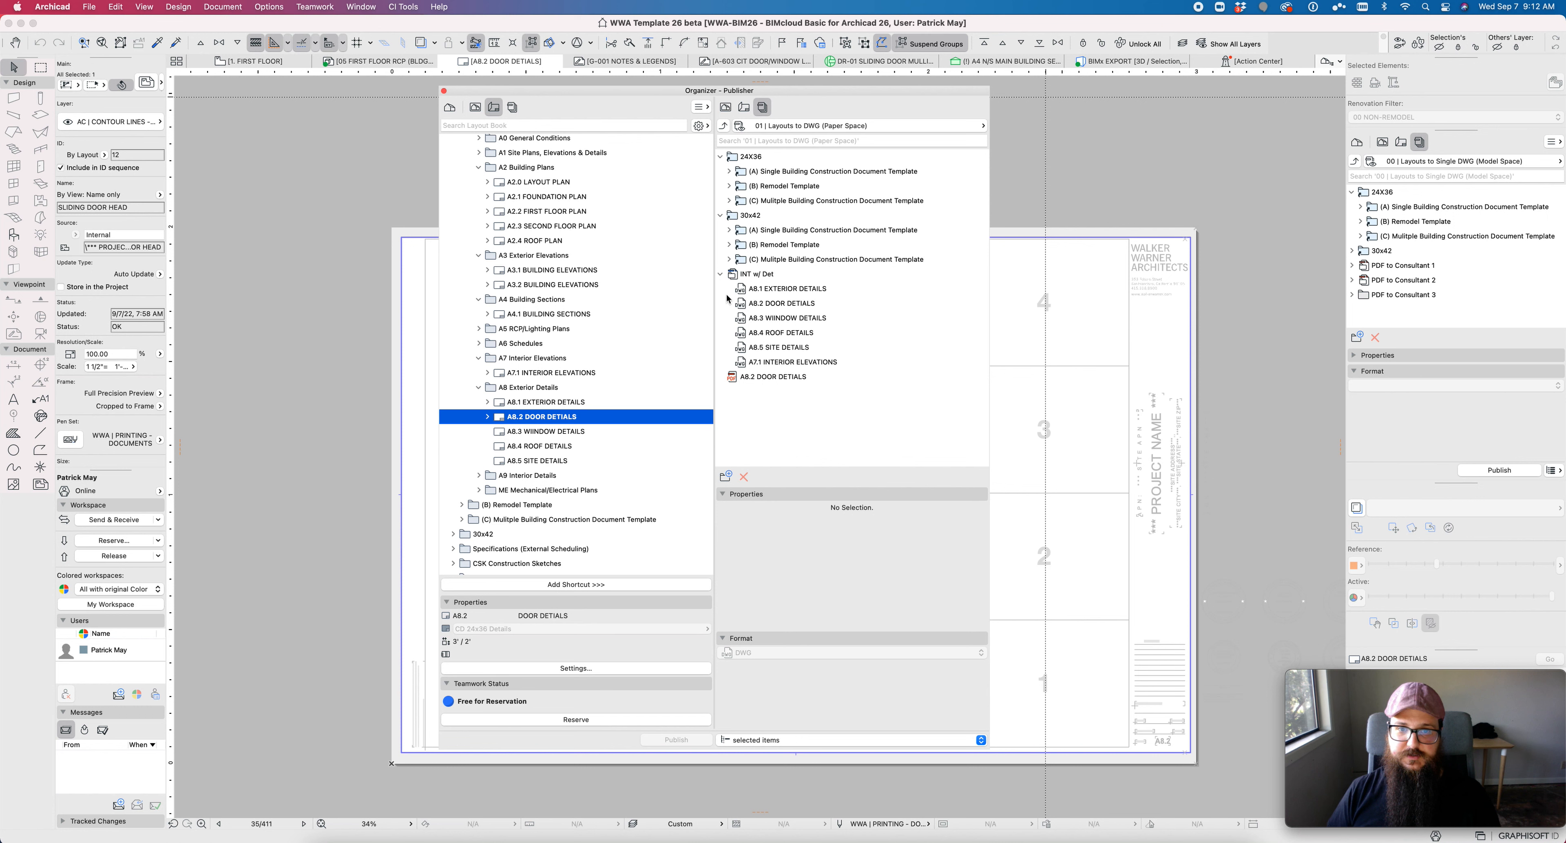
{"action": "left_click", "coordinate": [721, 276]}
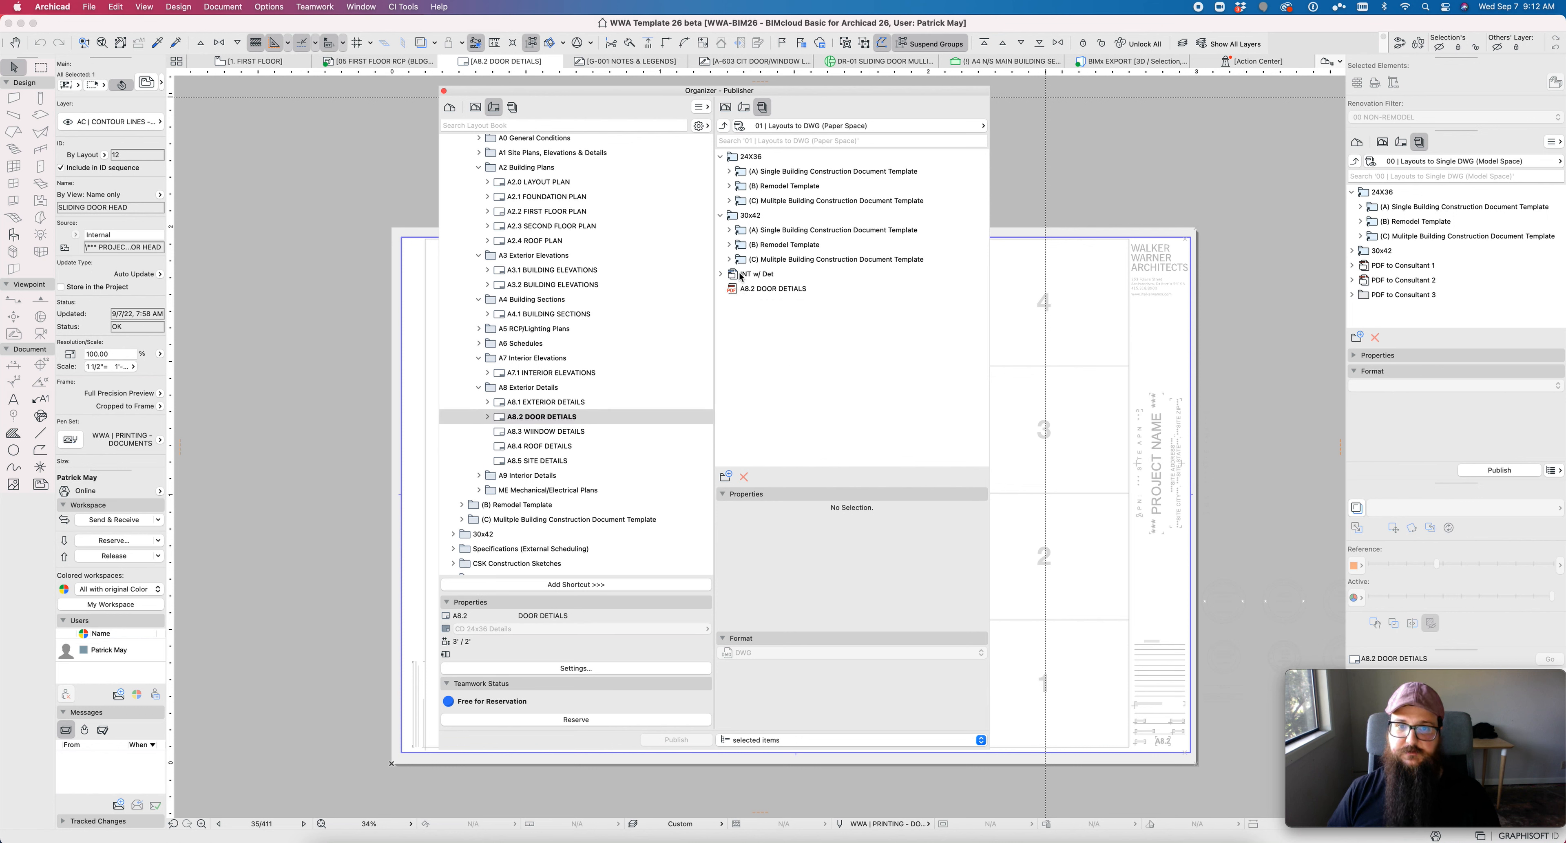
{"action": "left_click", "coordinate": [742, 277]}
{"action": "left_click", "coordinate": [749, 291]}
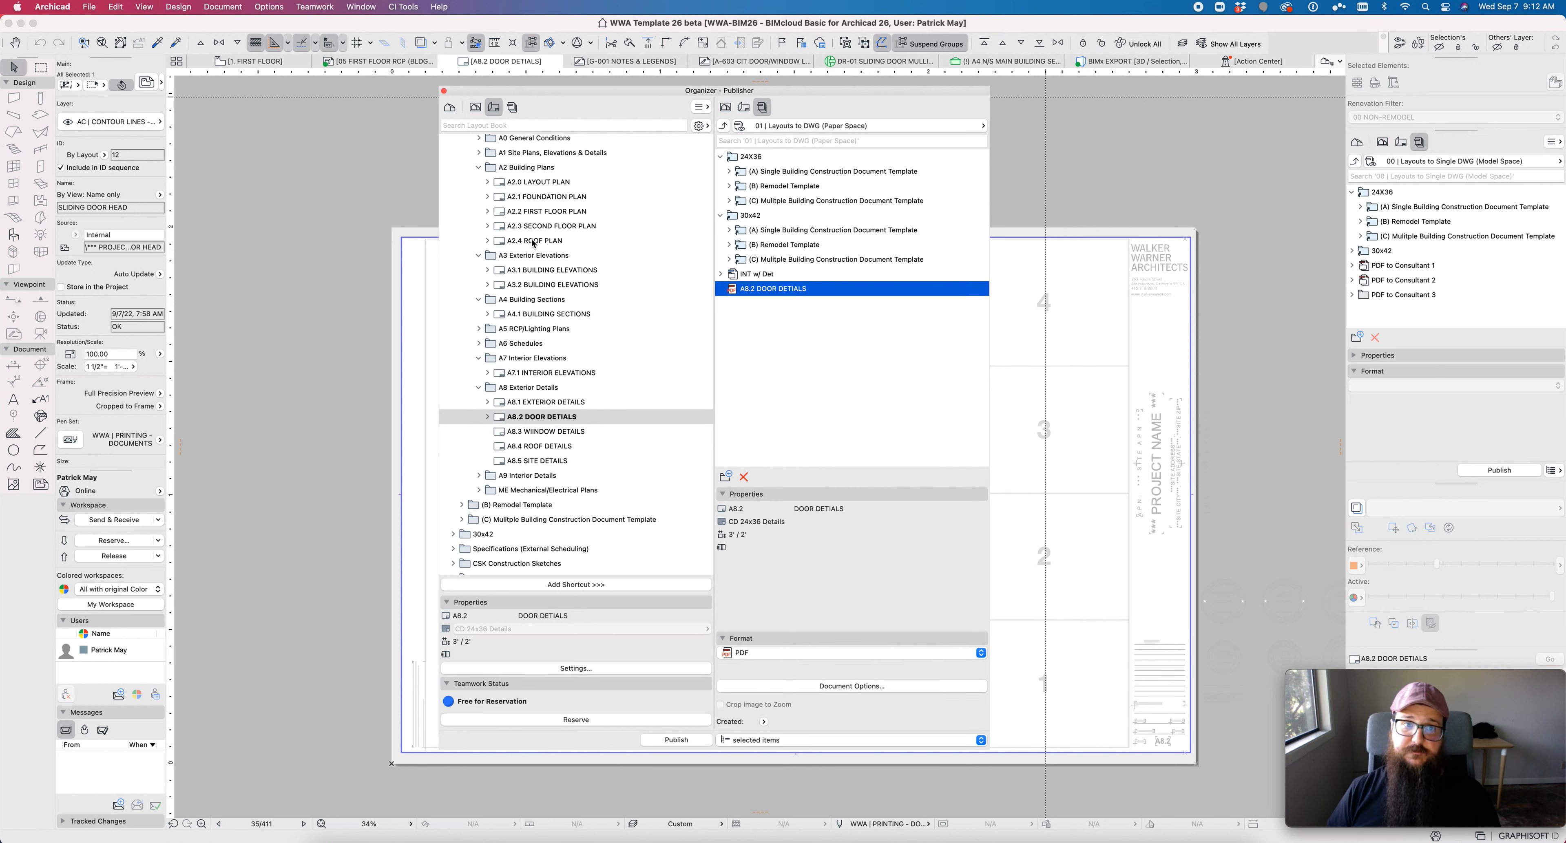
Add the BIMx EXPORT view from the View Map to the publisher set and select it together with INT w/ Det and A8.2 DOOR DETIALS.
{"action": "left_click", "coordinate": [476, 108]}
{"action": "left_click", "coordinate": [512, 303]}
{"action": "left_click", "coordinate": [575, 507]}
{"action": "left_click", "coordinate": [757, 275]}
{"action": "left_click", "coordinate": [762, 304], "text": "shift"}
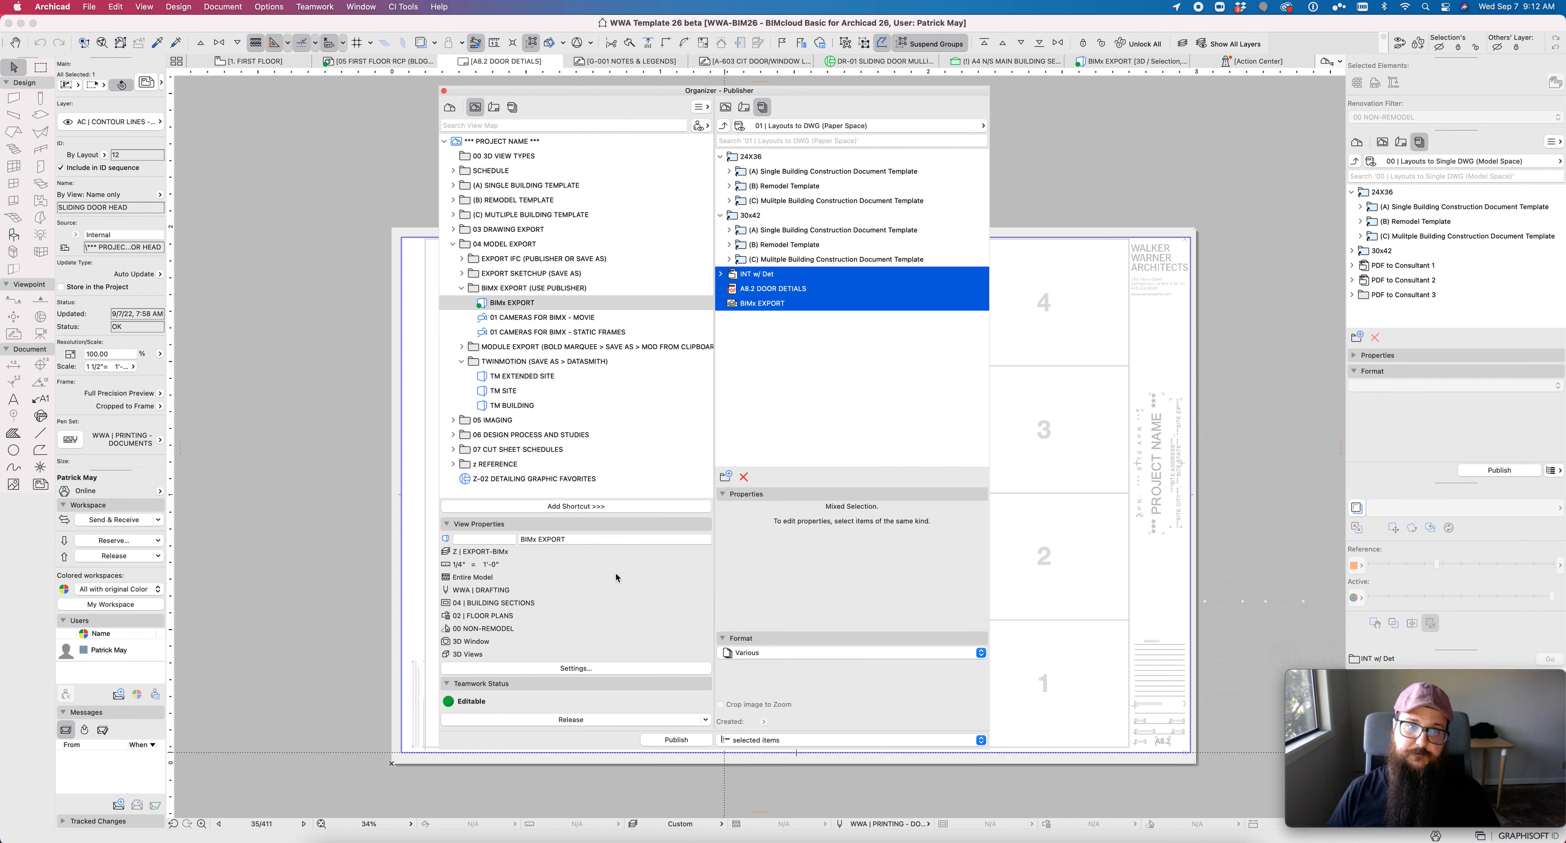